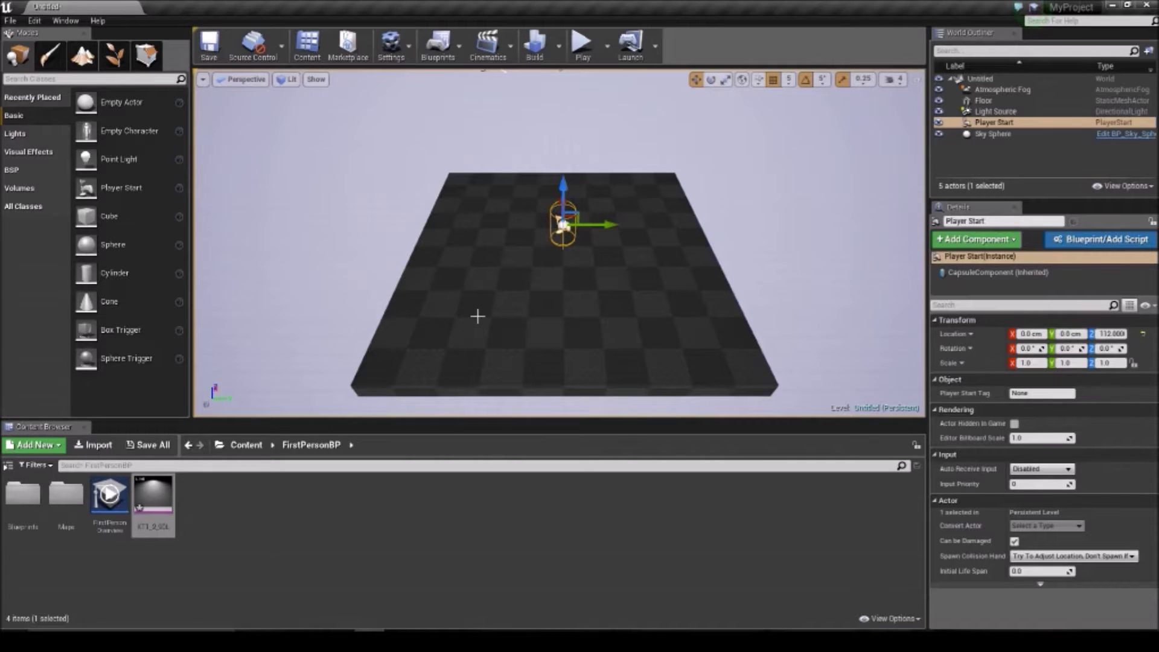
# - Select the floor and then the sky sphere in the perspective viewport
pyautogui.moveTo(304, 285); pyautogui.dragTo(272, 278, button='right')
pyautogui.moveTo(538, 295); pyautogui.dragTo(565, 298, button='right')
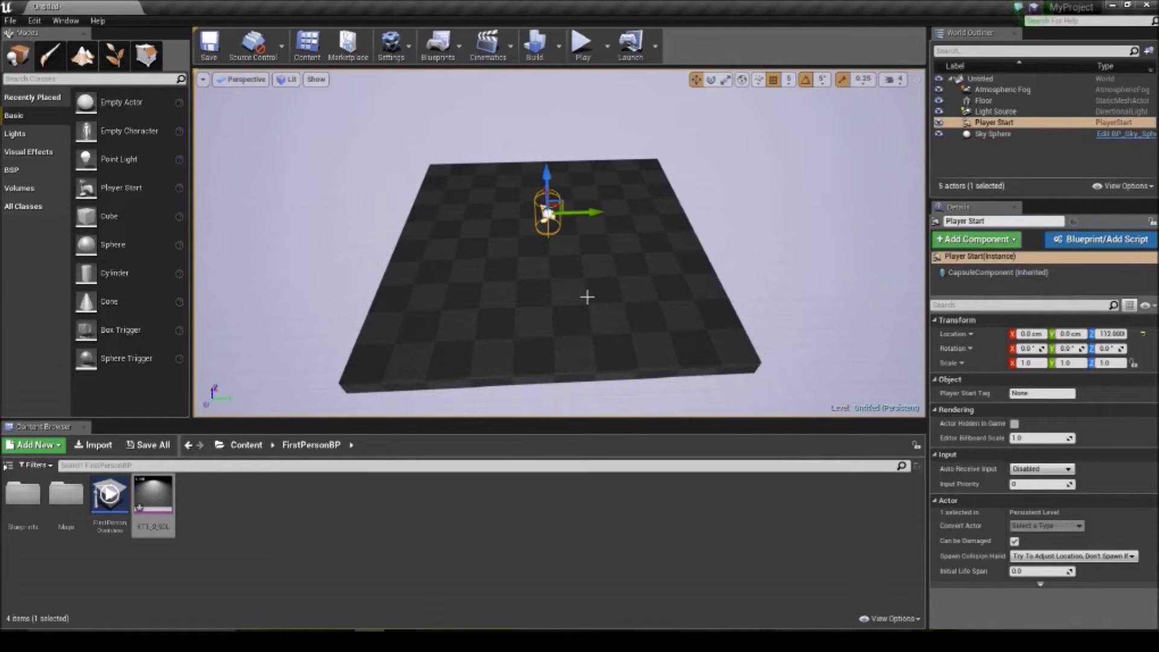
pyautogui.click(611, 297)
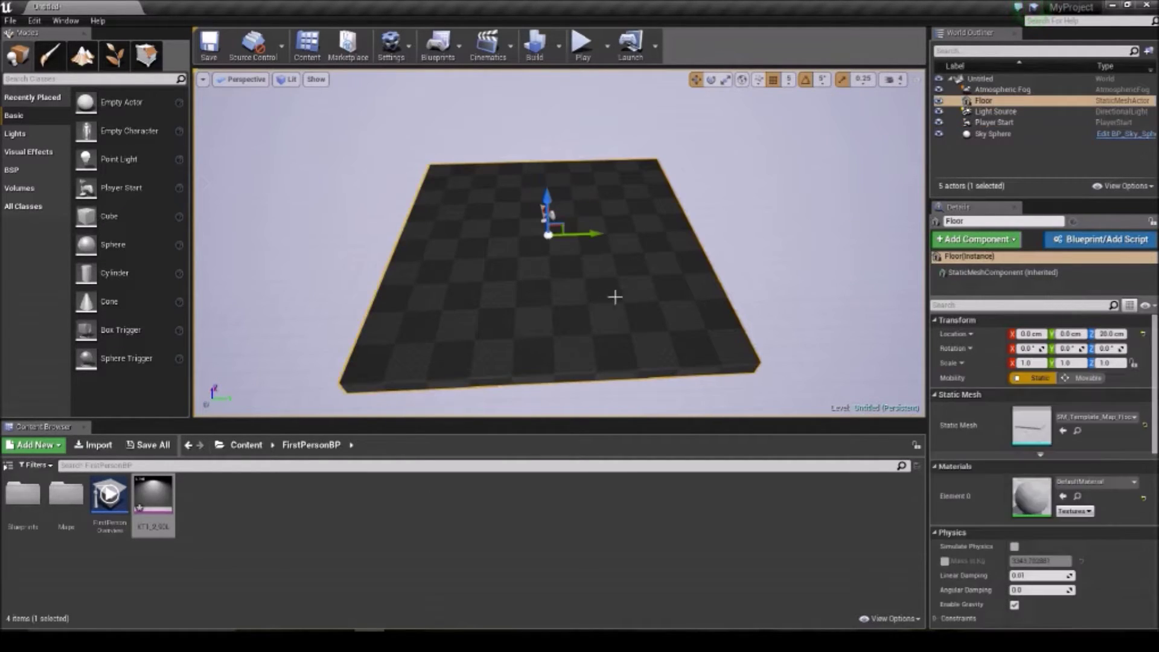
pyautogui.click(751, 192)
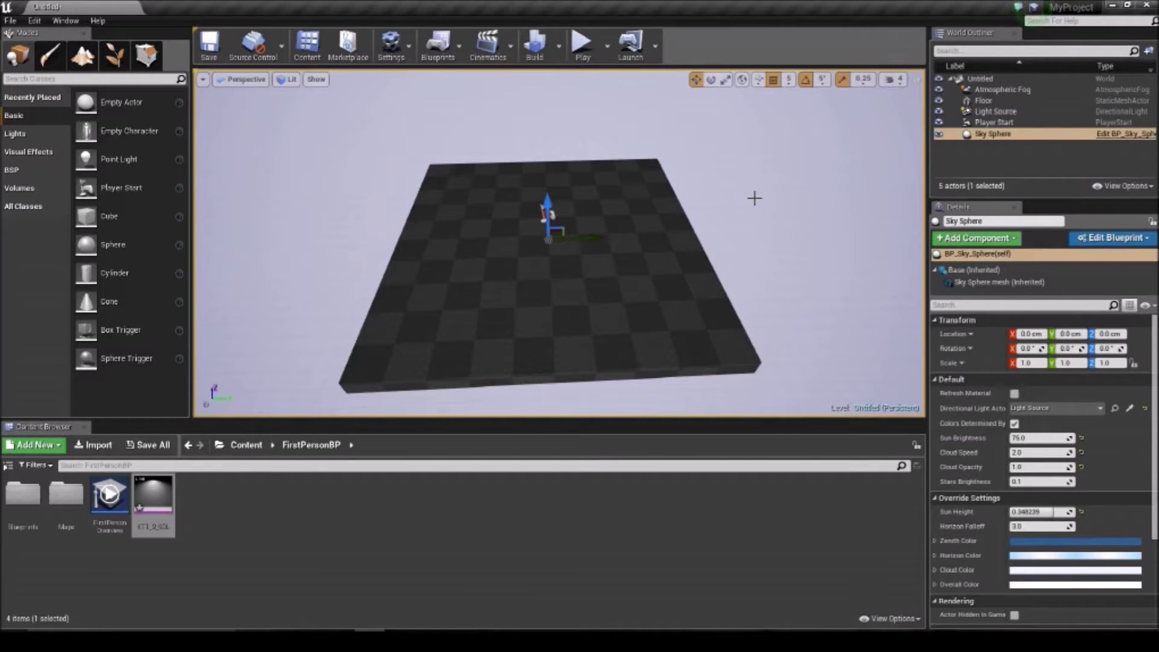
# - Examine the floor from several angles and distances by orbiting, zooming and flying the viewport camera around it
pyautogui.keyDown('alt'); pyautogui.moveTo(732, 165); pyautogui.dragTo(694, 278); pyautogui.keyUp('alt')
pyautogui.keyDown('alt'); pyautogui.moveTo(639, 159); pyautogui.dragTo(465, 175); pyautogui.keyUp('alt')
pyautogui.keyDown('alt'); pyautogui.moveTo(465, 175); pyautogui.dragTo(841, 190, button='right'); pyautogui.keyUp('alt')
pyautogui.moveTo(764, 234); pyautogui.dragTo(643, 271, button='right')
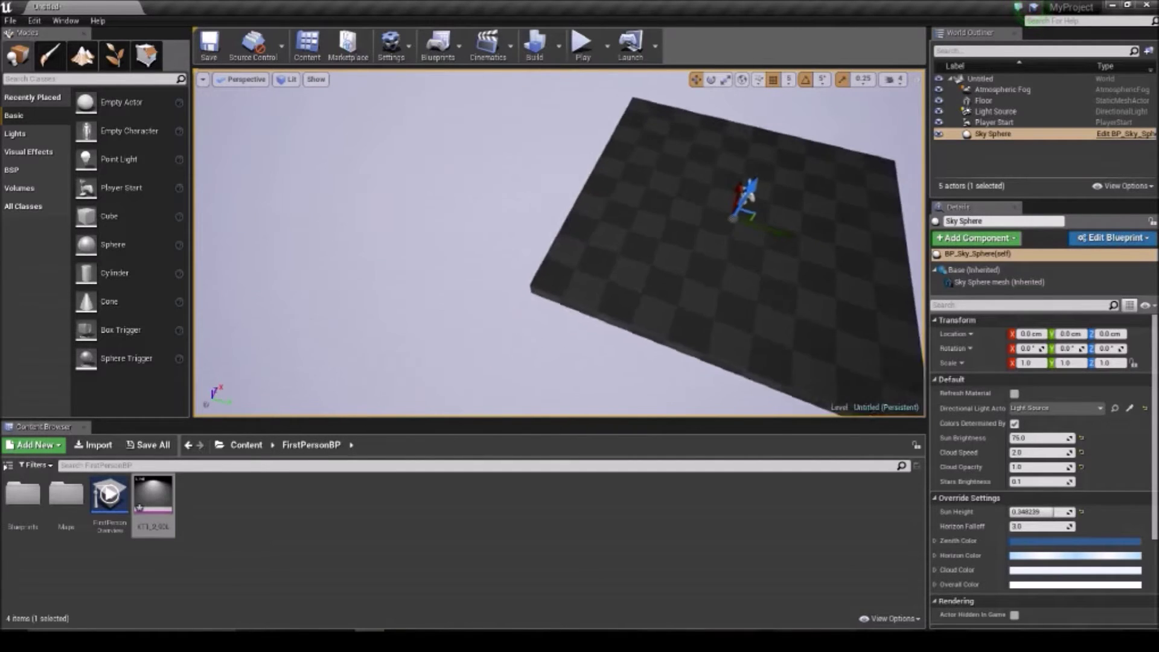
pyautogui.keyDown('alt'); pyautogui.moveTo(800, 190); pyautogui.dragTo(772, 230); pyautogui.keyUp('alt')
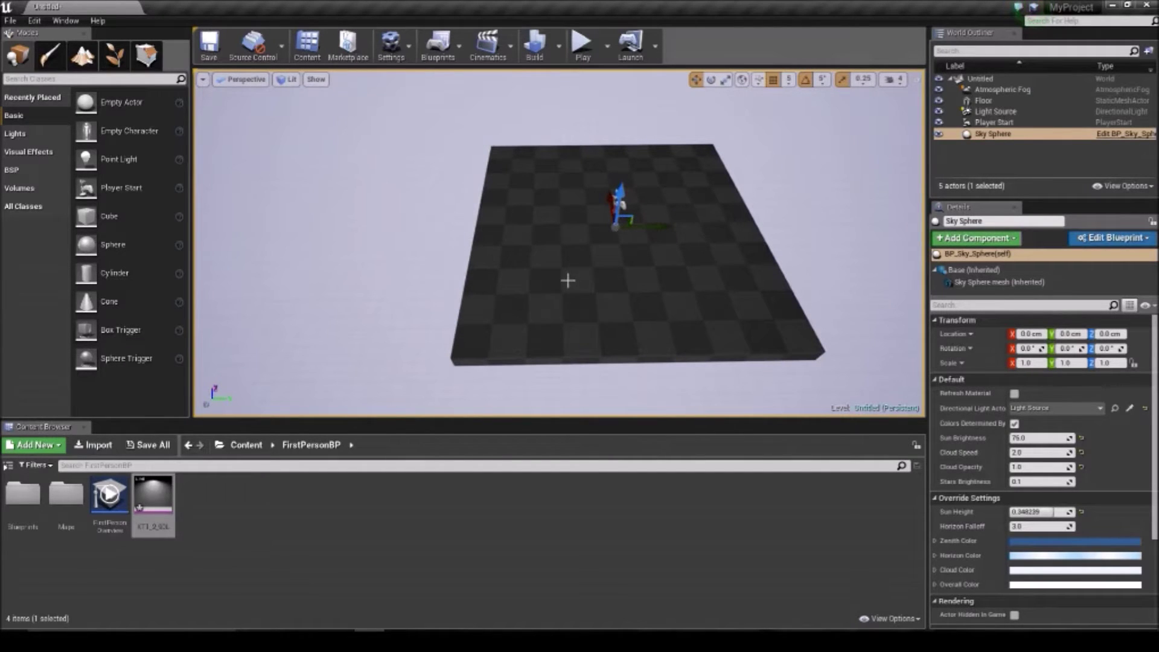
pyautogui.moveTo(589, 275); pyautogui.dragTo(697, 254, button='right')
pyautogui.press('s')
pyautogui.press('w')
pyautogui.press('s')
pyautogui.press('a')
pyautogui.press('d')
pyautogui.press('a')
pyautogui.press('w')
pyautogui.press('s')
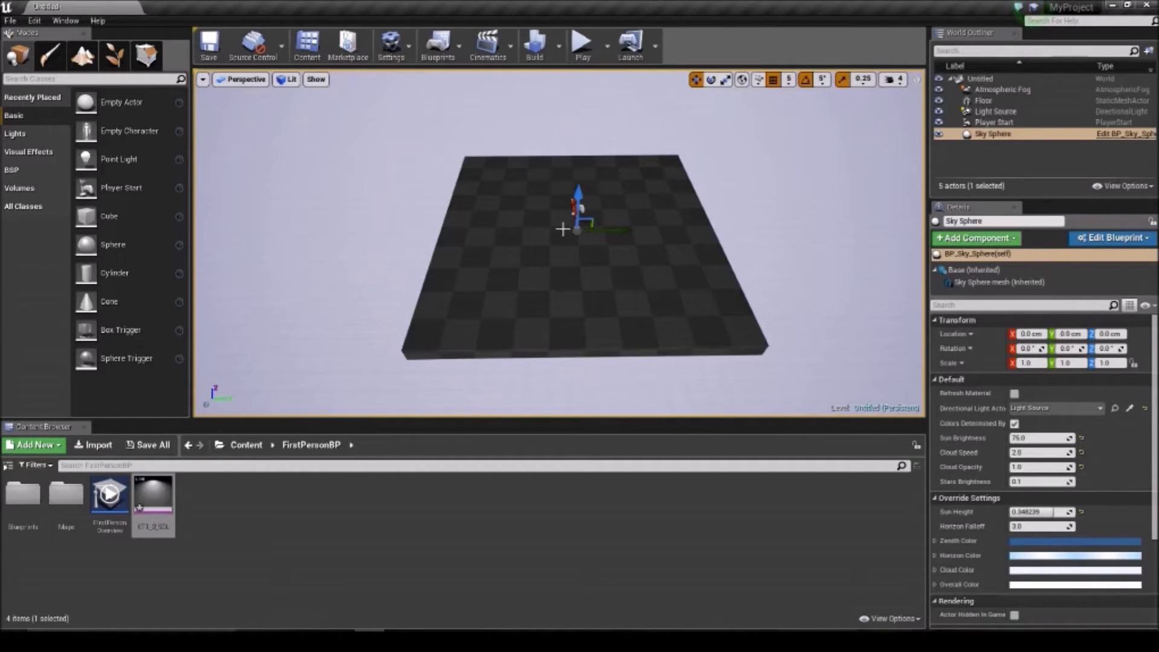
# - Cycle the sky sphere's transform gizmo through move, rotate and scale, and leave it in scale mode
pyautogui.press('e')
pyautogui.press('r')
pyautogui.press('w')
pyautogui.press('e')
pyautogui.press('r')
pyautogui.press('w')
pyautogui.press('e')
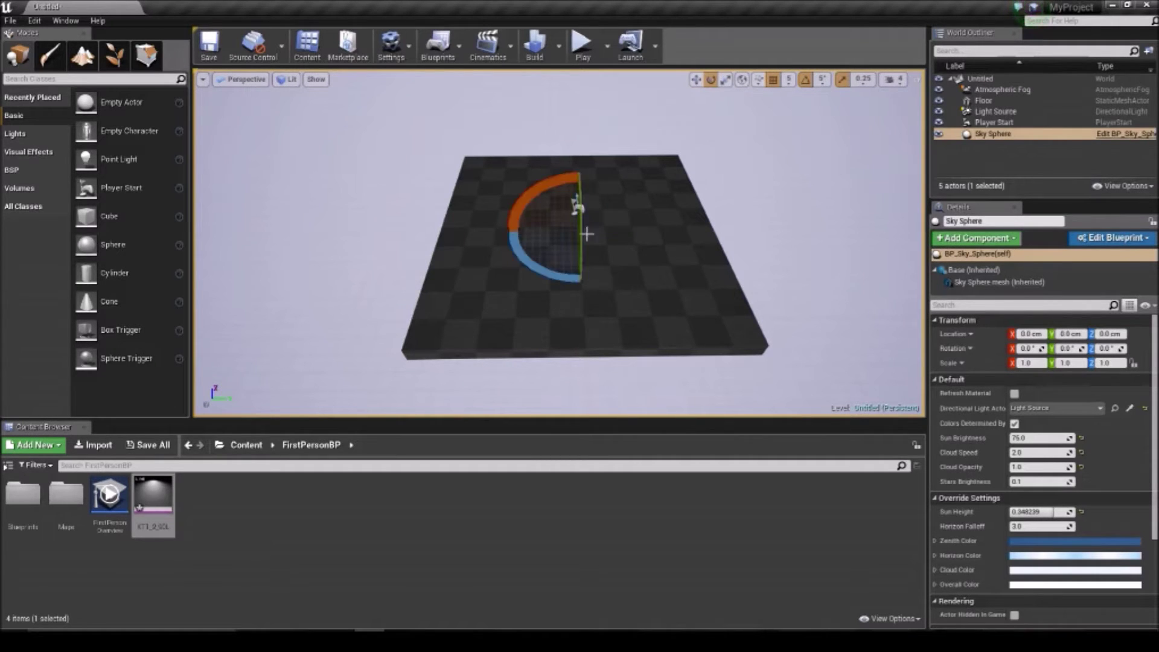
pyautogui.press('r')
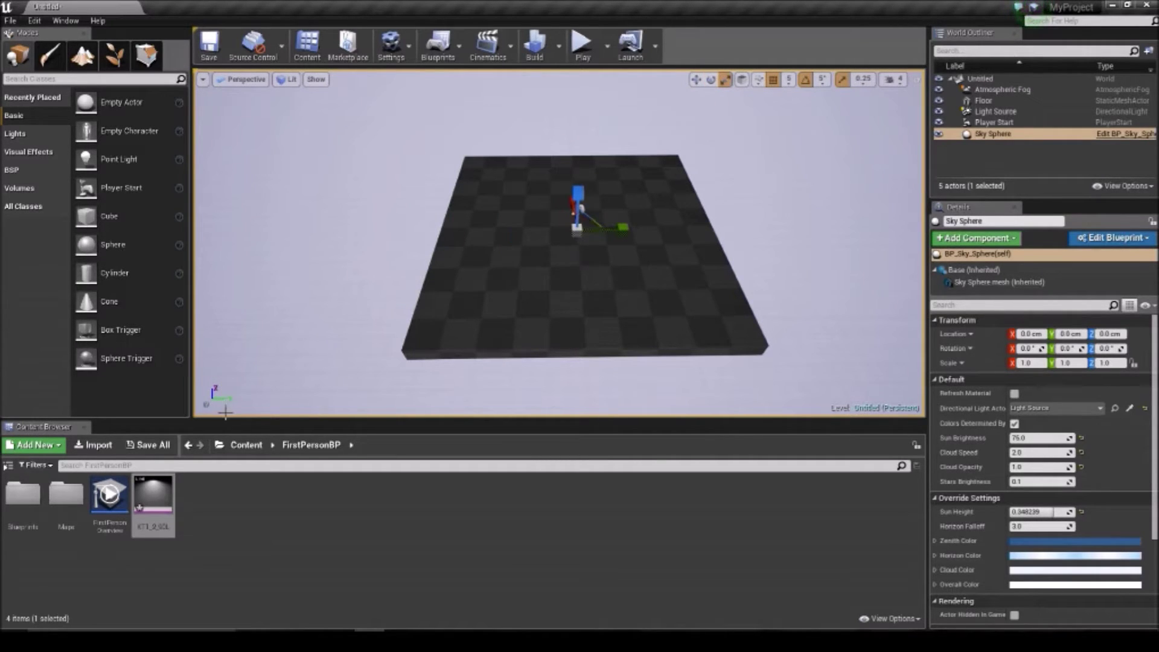
# - Scale the sky sphere to 3.25 on X and 11.5 on Y
pyautogui.moveTo(405, 302); pyautogui.dragTo(415, 282, button='right')
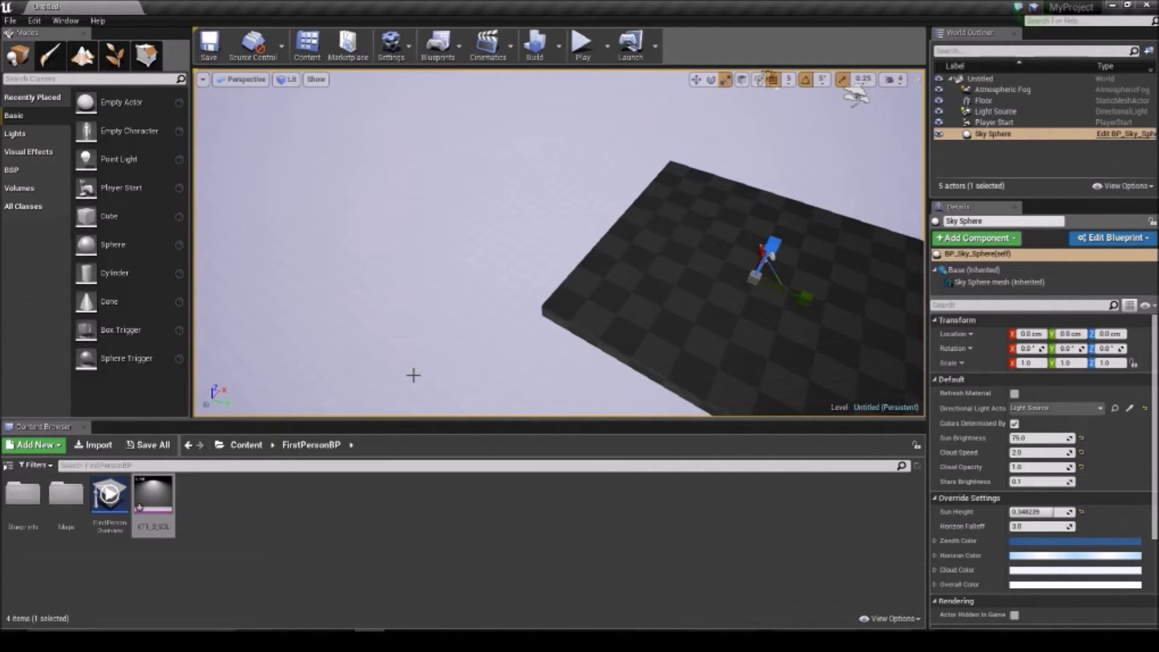
pyautogui.moveTo(422, 345); pyautogui.dragTo(607, 348, button='right')
pyautogui.moveTo(623, 274); pyautogui.dragTo(613, 225, button='right')
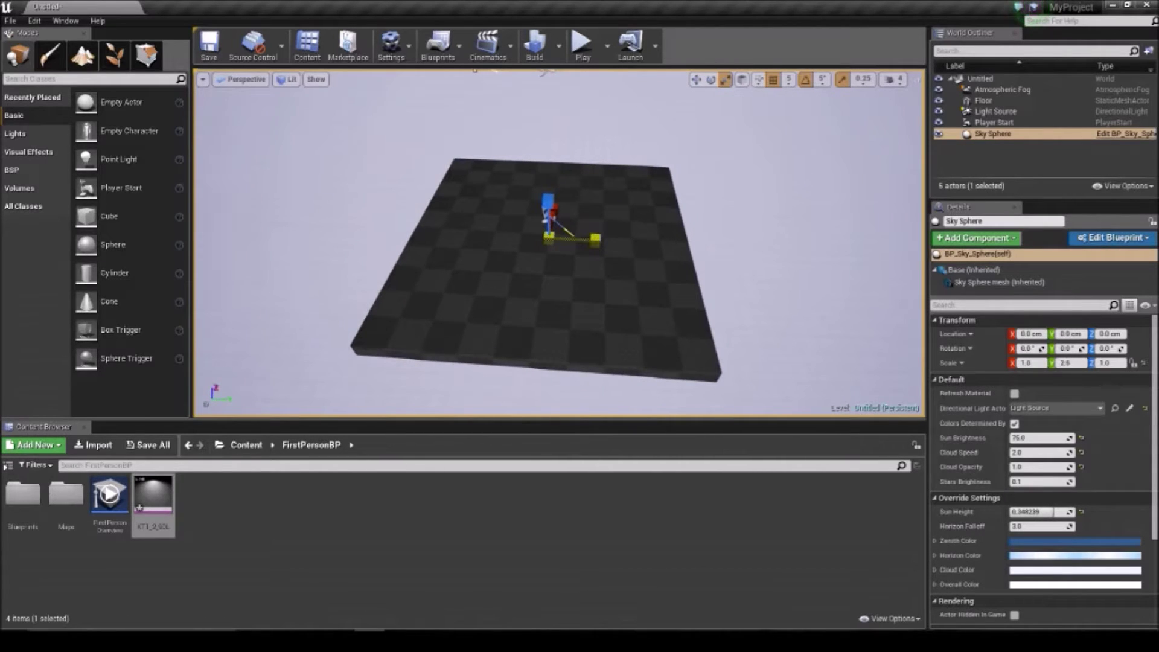
pyautogui.moveTo(643, 115)
pyautogui.mouseDown(button='right')
pyautogui.moveTo(627, 118)
pyautogui.moveTo(642, 115)
pyautogui.mouseUp(button='right')
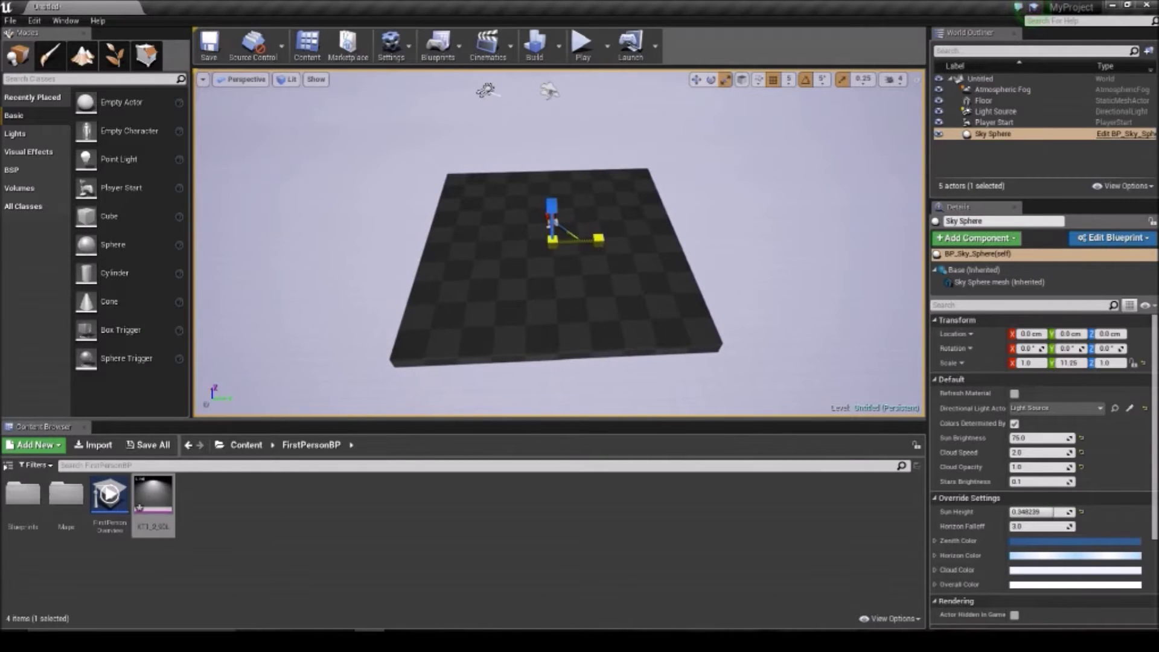
pyautogui.moveTo(512, 222); pyautogui.dragTo(483, 266, button='right')
pyautogui.moveTo(691, 283); pyautogui.dragTo(567, 305, button='right')
pyautogui.moveTo(495, 295); pyautogui.dragTo(717, 273, button='right')
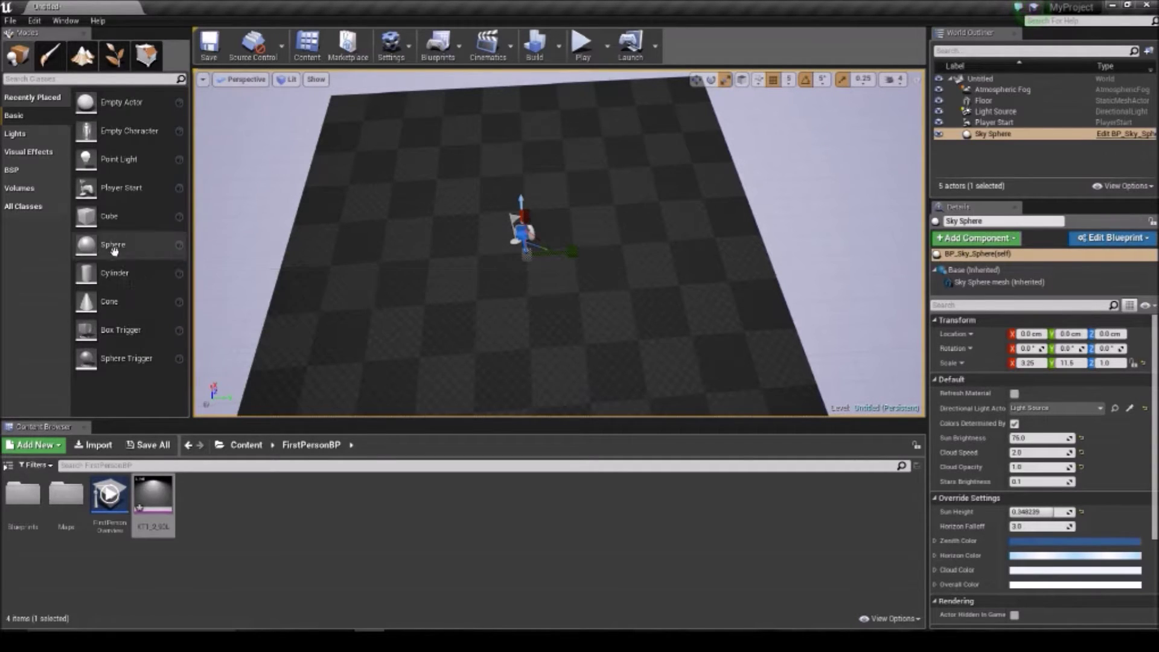
# - Place a cube, a sphere, a cylinder and a cone at separate spots on the floor
pyautogui.moveTo(85, 216); pyautogui.dragTo(365, 261)
pyautogui.moveTo(86, 244); pyautogui.dragTo(520, 309)
pyautogui.moveTo(85, 273); pyautogui.dragTo(657, 229)
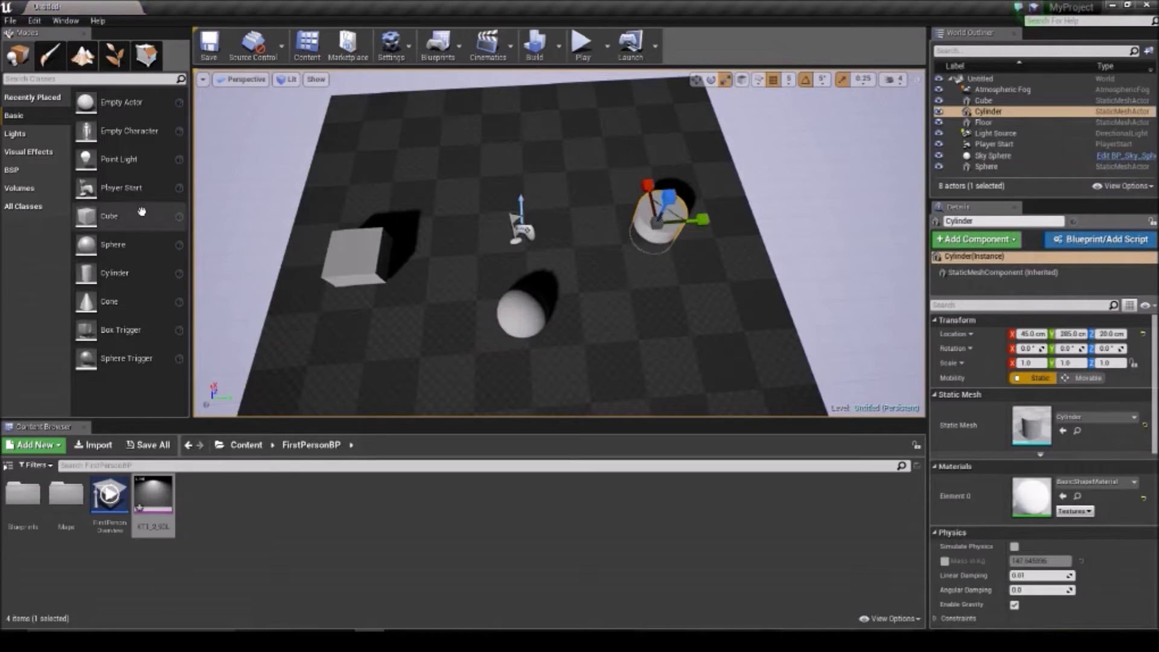
pyautogui.click(104, 311)
pyautogui.moveTo(104, 311); pyautogui.dragTo(492, 138)
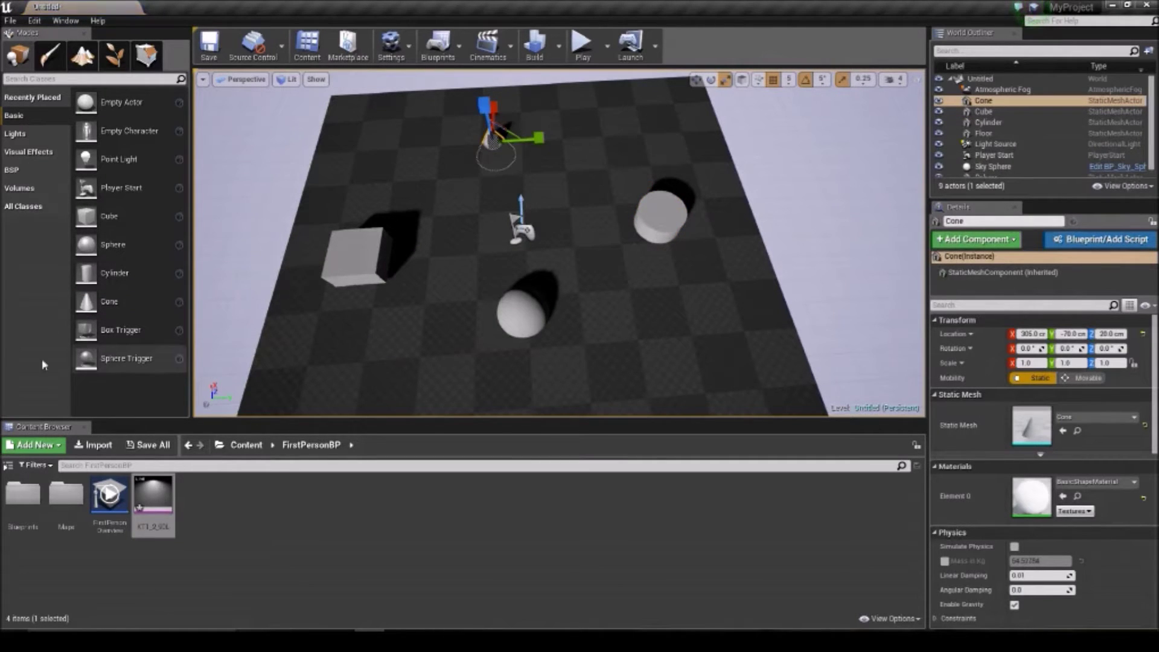
# - Raise the cone to a Z location of 75 cm and the cylinder to 95 cm
pyautogui.click(697, 79)
pyautogui.moveTo(483, 107); pyautogui.dragTo(481, 86)
pyautogui.click(661, 220)
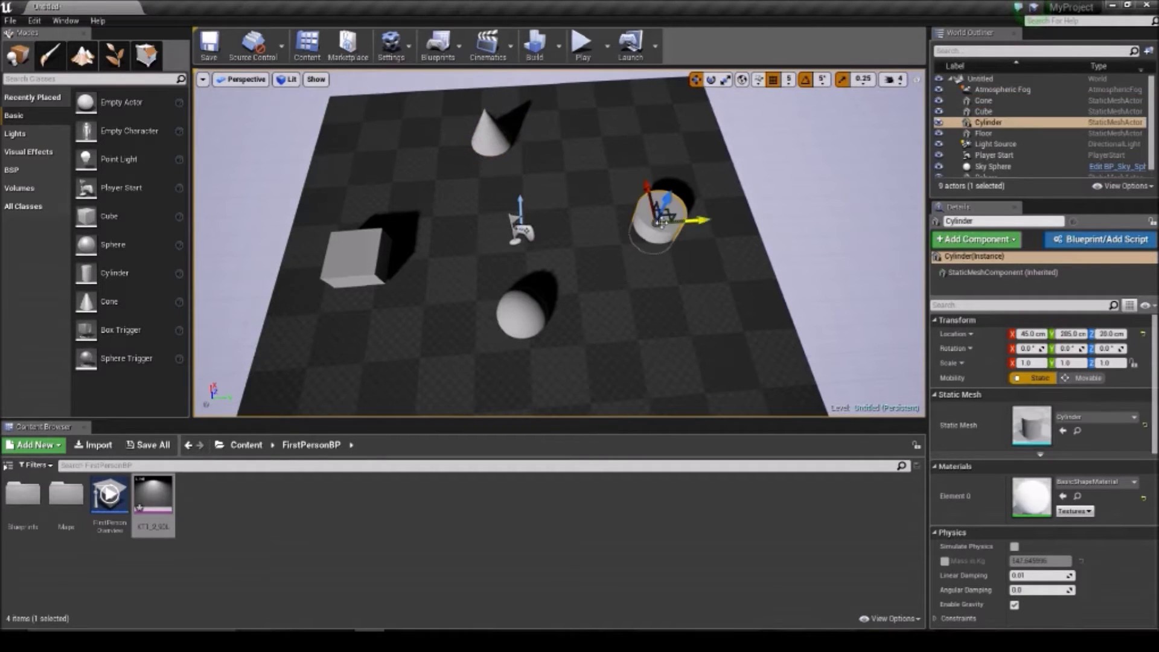
pyautogui.moveTo(673, 191); pyautogui.dragTo(680, 174)
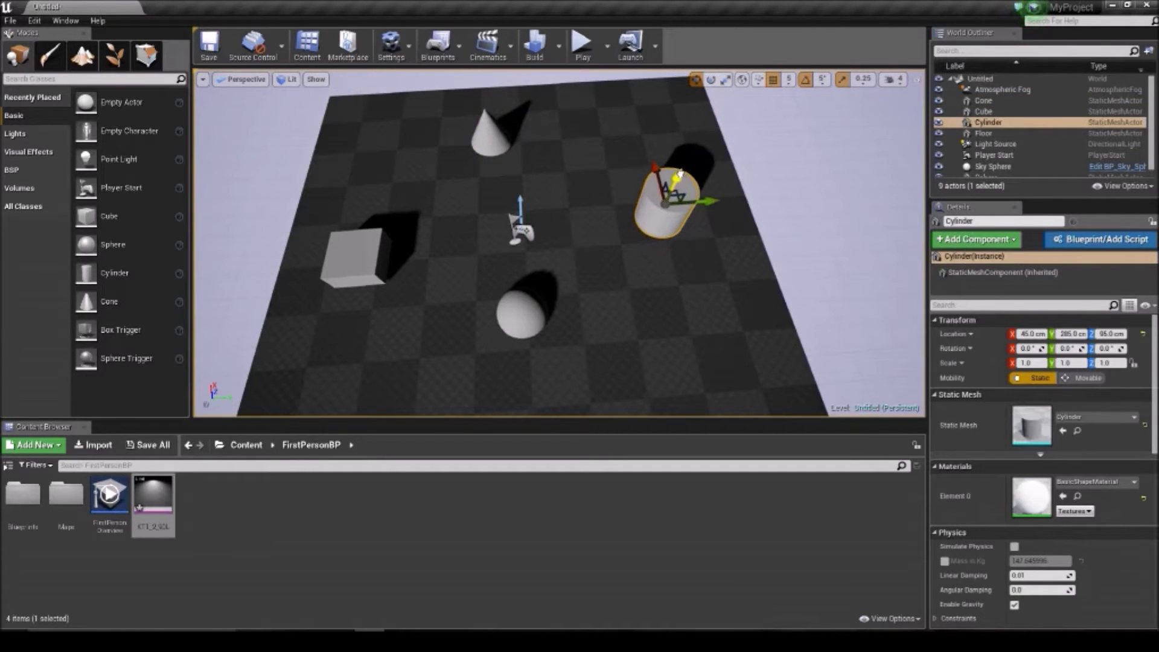
# - Raise the sphere to a Z location of 95 cm and scale it uniformly to 0.75
pyautogui.click(521, 310)
pyautogui.press('f')
pyautogui.moveTo(586, 198)
pyautogui.mouseDown(button='right')
pyautogui.moveTo(465, 212)
pyautogui.moveTo(434, 193)
pyautogui.moveTo(531, 187)
pyautogui.moveTo(585, 199)
pyautogui.mouseUp(button='right')
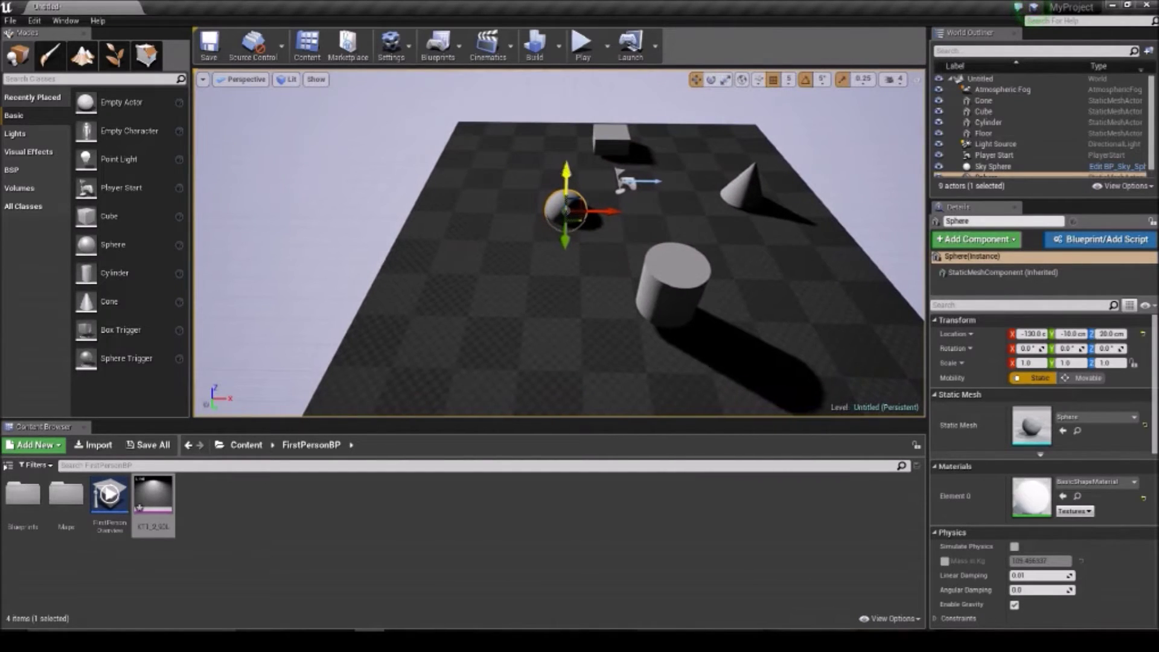
pyautogui.moveTo(564, 175); pyautogui.dragTo(565, 152)
pyautogui.click(725, 79)
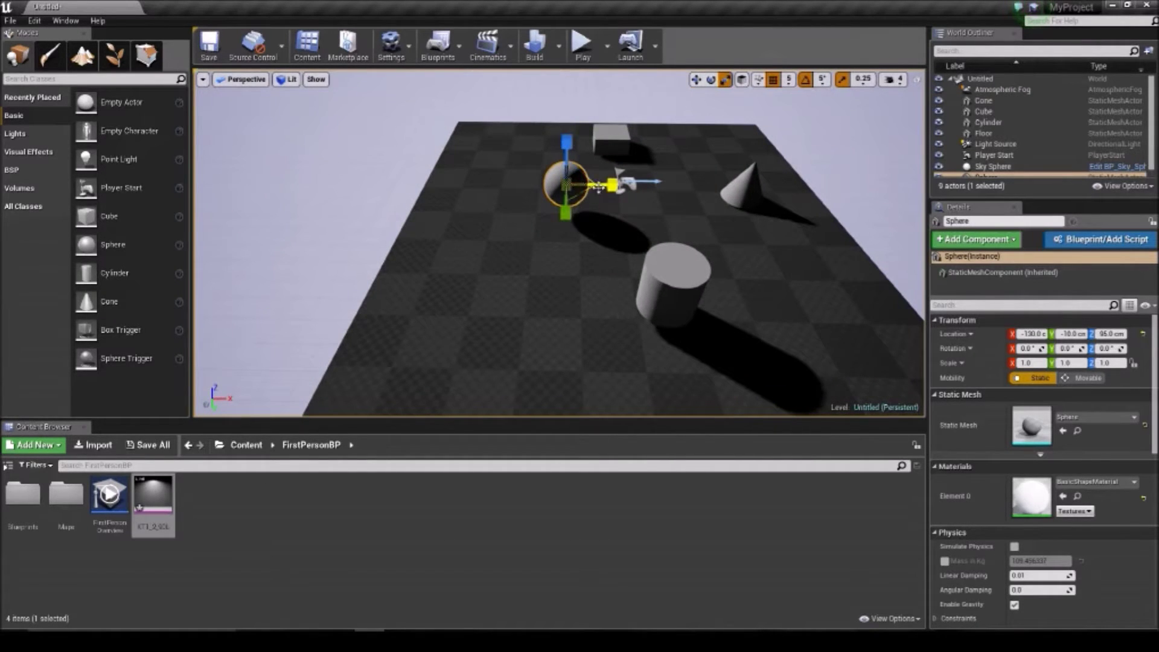
pyautogui.moveTo(568, 188); pyautogui.dragTo(633, 132)
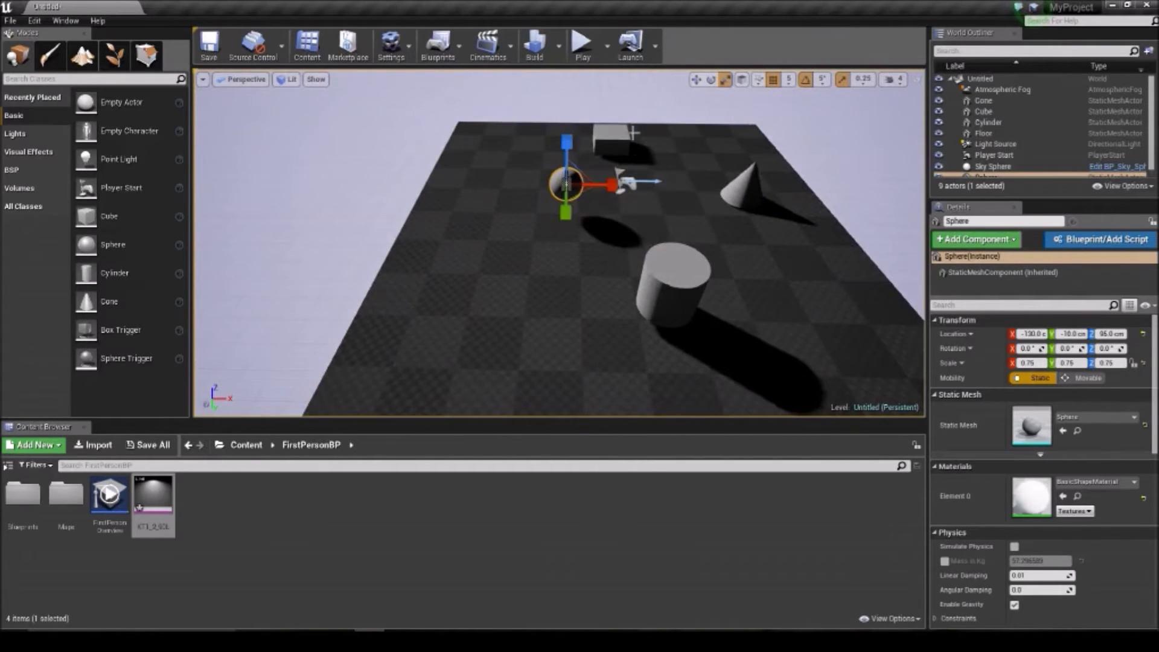
# - Rotate the cube around its vertical axis
pyautogui.click(617, 140)
pyautogui.click(711, 79)
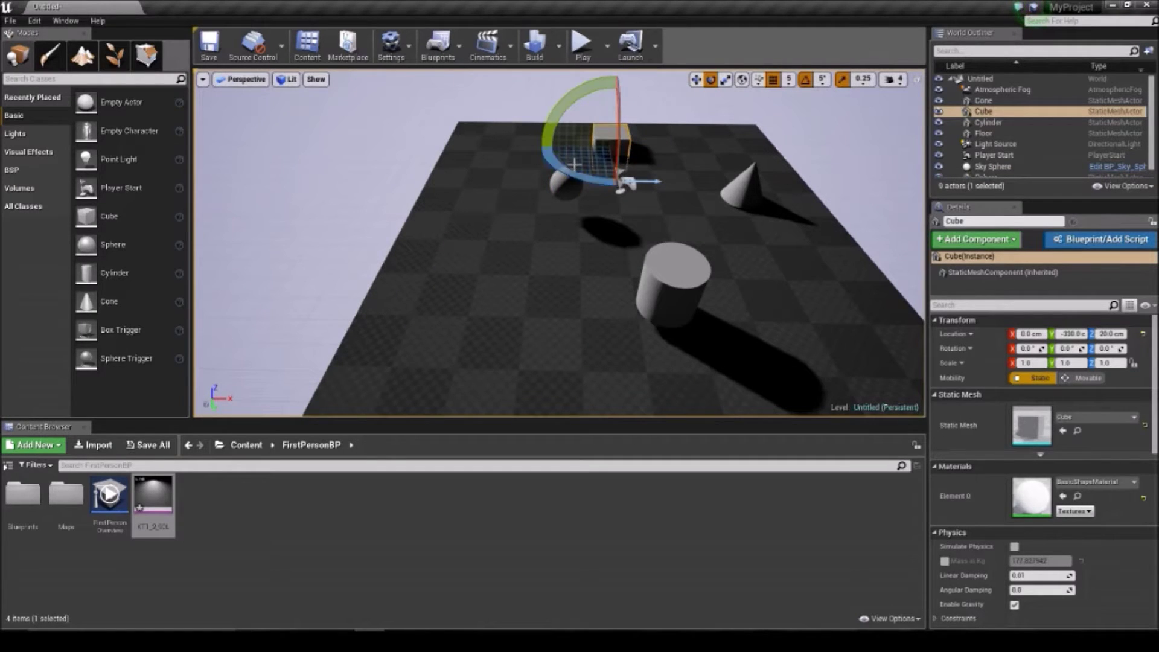
pyautogui.moveTo(588, 179); pyautogui.dragTo(604, 181)
pyautogui.moveTo(694, 158); pyautogui.dragTo(543, 166)
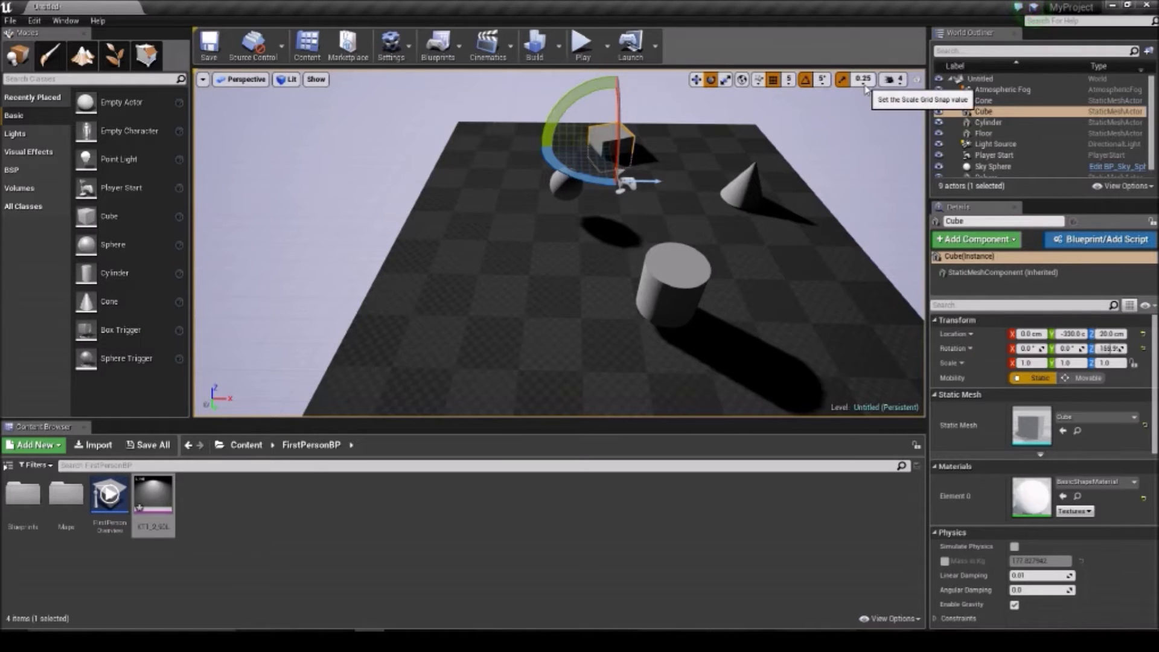
# - Set the rotation snap to 45° and try turning the cube around its vertical axis with it
pyautogui.click(822, 79)
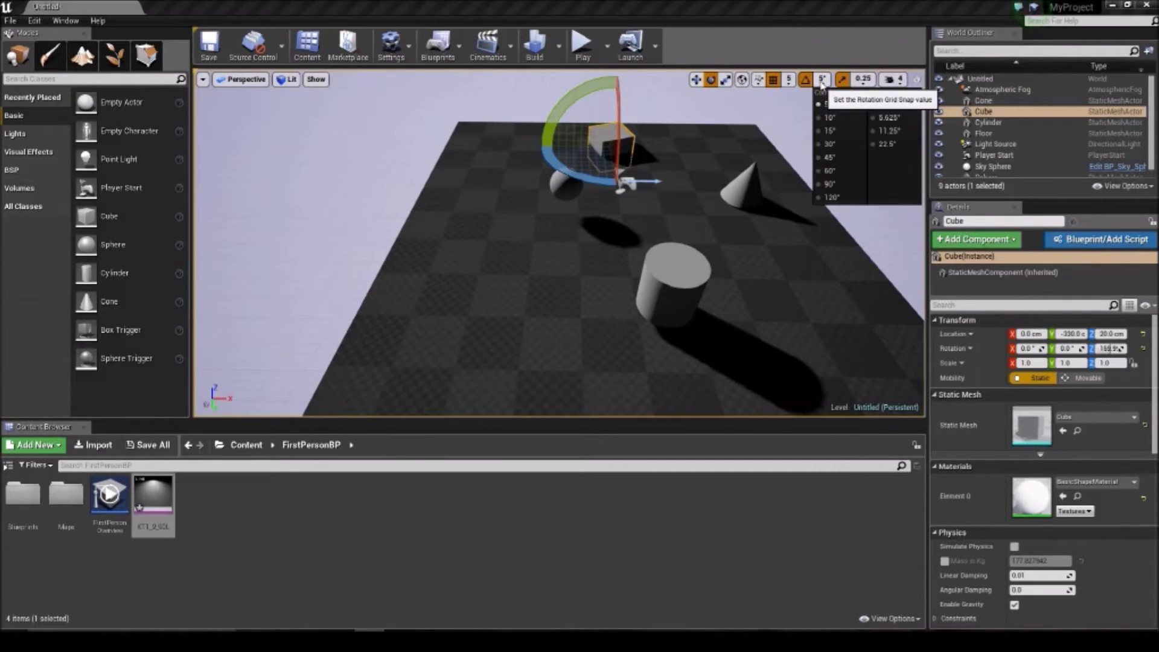
pyautogui.click(830, 157)
pyautogui.moveTo(586, 184); pyautogui.dragTo(586, 183)
pyautogui.moveTo(682, 148)
pyautogui.mouseDown()
pyautogui.moveTo(658, 127)
pyautogui.moveTo(565, 127)
pyautogui.moveTo(556, 174)
pyautogui.moveTo(682, 185)
pyautogui.moveTo(544, 184)
pyautogui.moveTo(520, 151)
pyautogui.moveTo(611, 119)
pyautogui.moveTo(537, 146)
pyautogui.moveTo(661, 174)
pyautogui.moveTo(682, 148)
pyautogui.mouseUp()
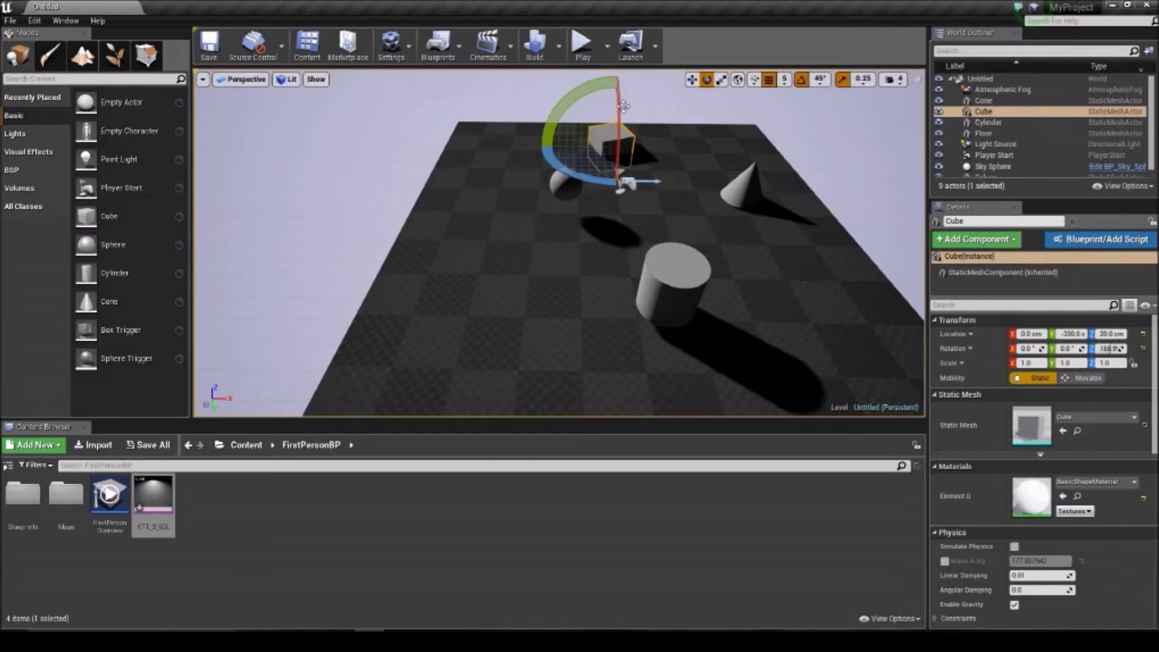
# - Raise the cube to a Z location of 70 cm
pyautogui.click(691, 79)
pyautogui.moveTo(613, 107); pyautogui.dragTo(630, 91)
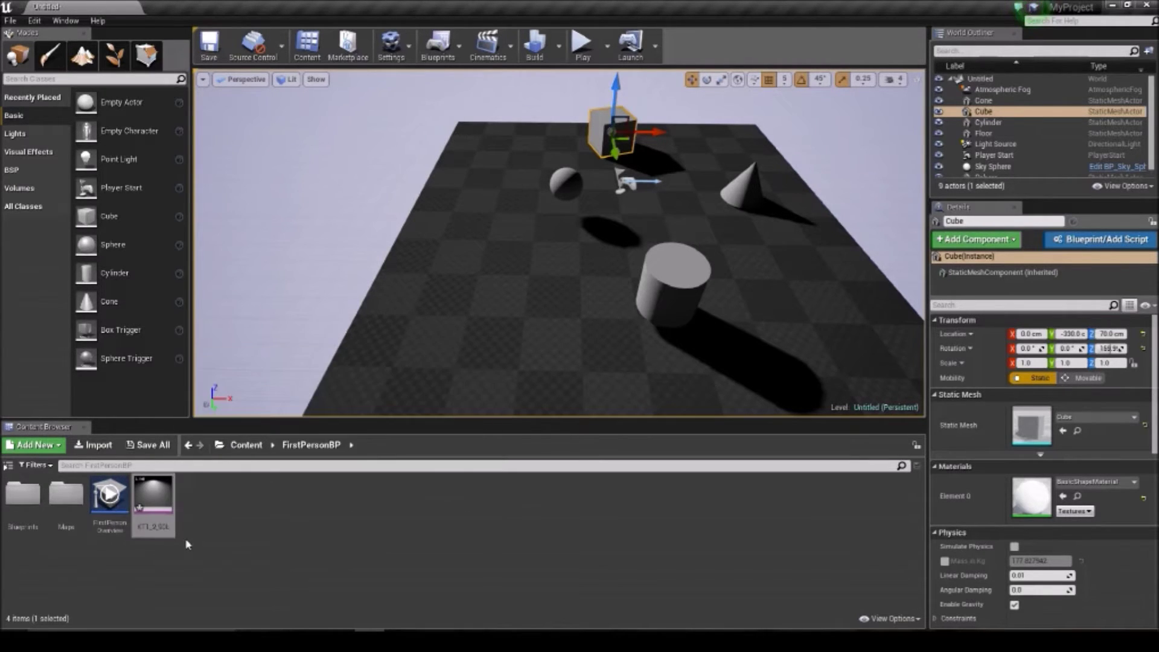
# - Show the project's content folder tree and group the cube in a new World Outliner folder
pyautogui.click(9, 467)
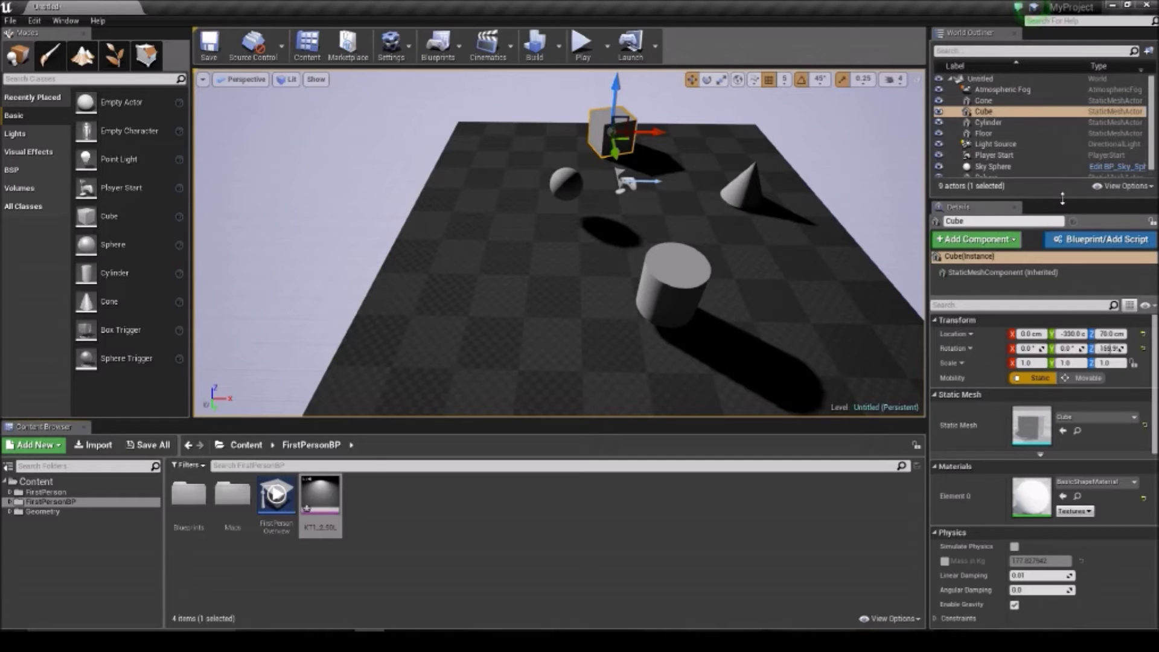
pyautogui.click(1148, 50)
pyautogui.click(1002, 105)
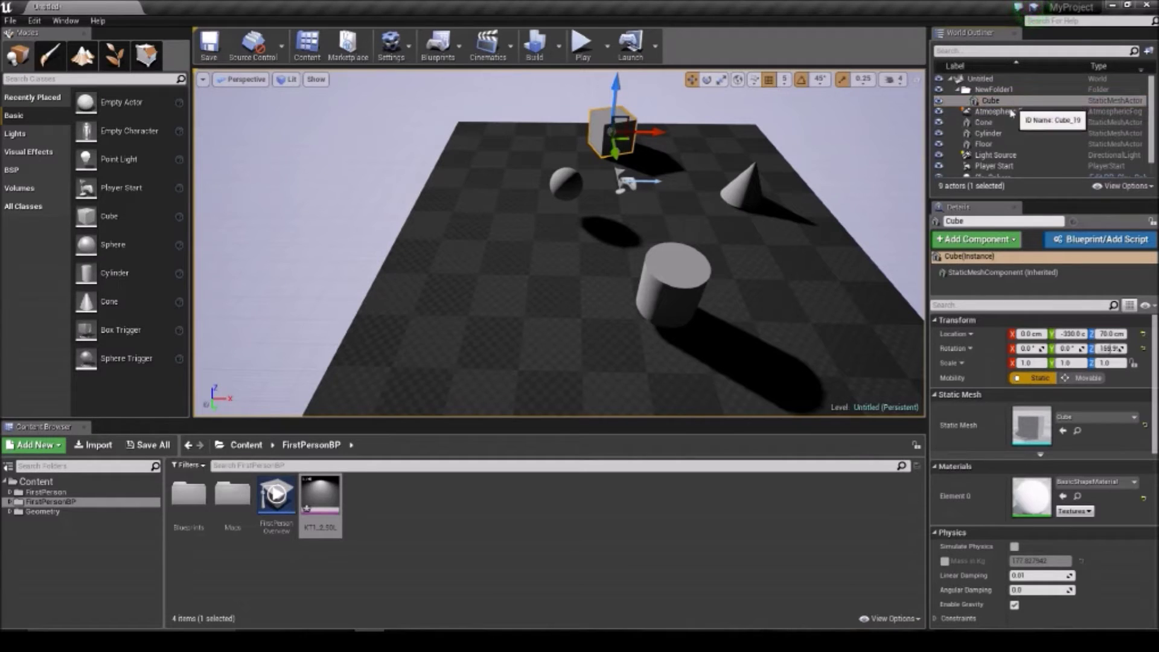
# - Inspect the cone, cylinder, floor, light source and atmospheric fog by selecting them one after another in the World Outliner
pyautogui.click(992, 122)
pyautogui.click(991, 133)
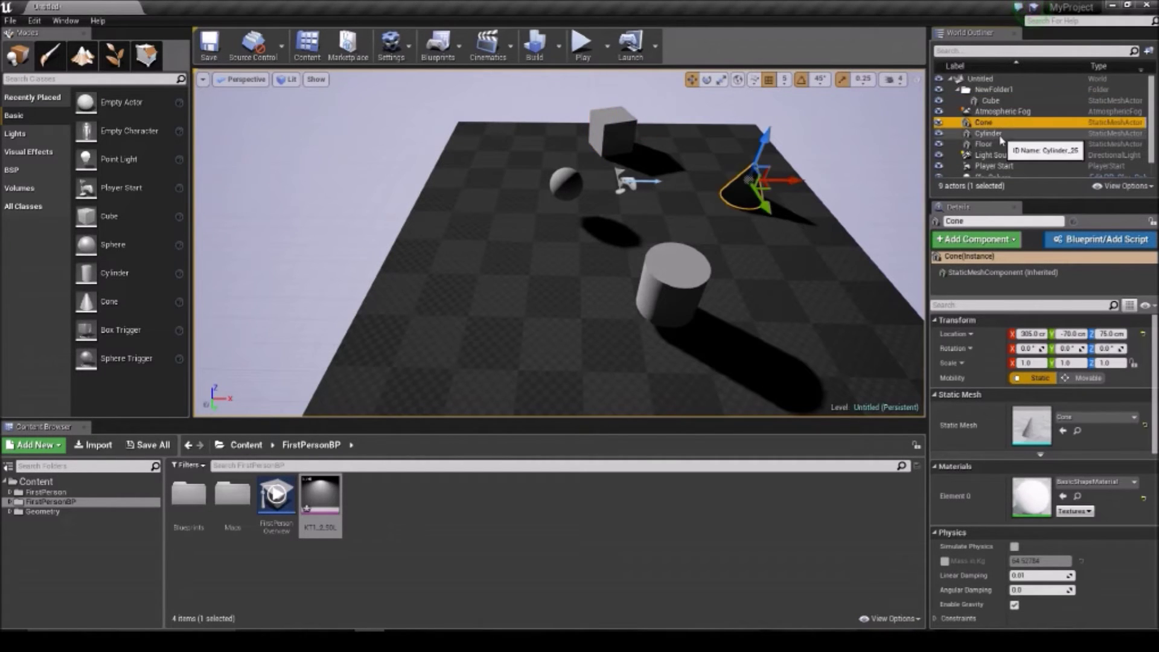
pyautogui.click(993, 155)
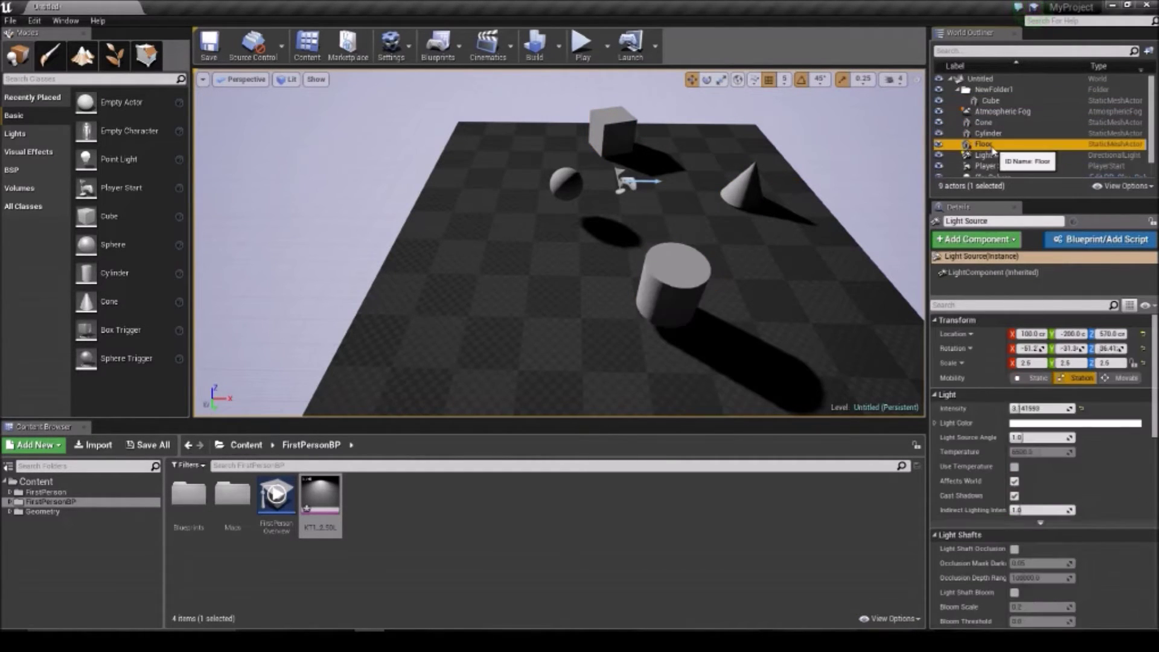
pyautogui.doubleClick(983, 144)
pyautogui.click(996, 155)
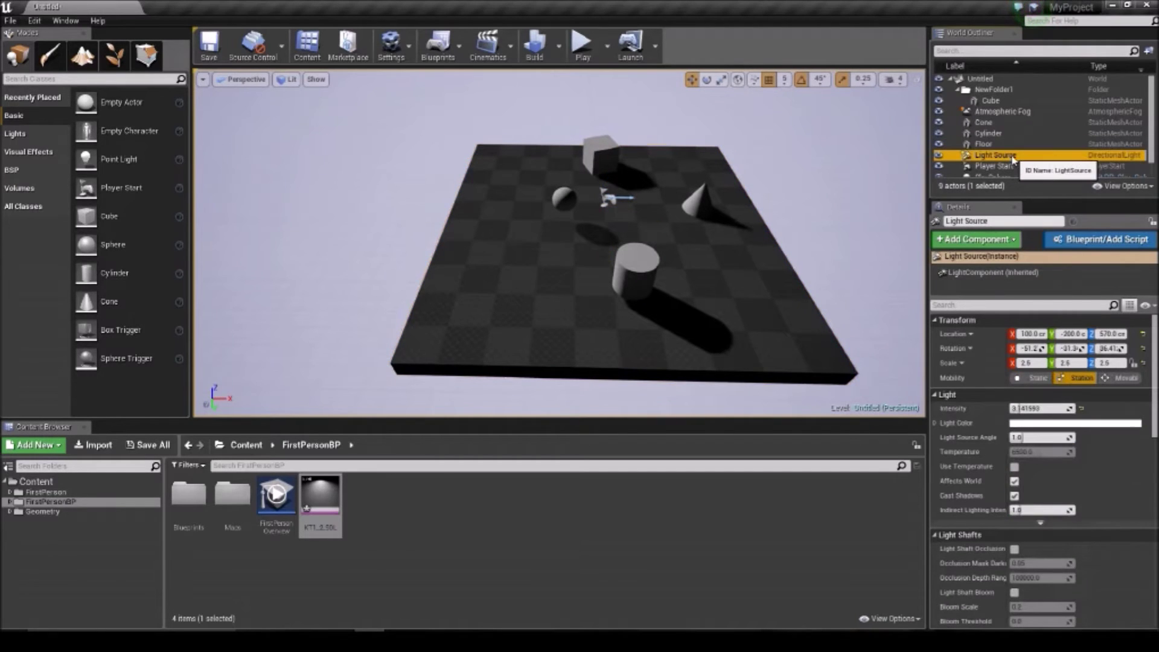
pyautogui.click(989, 133)
pyautogui.click(994, 111)
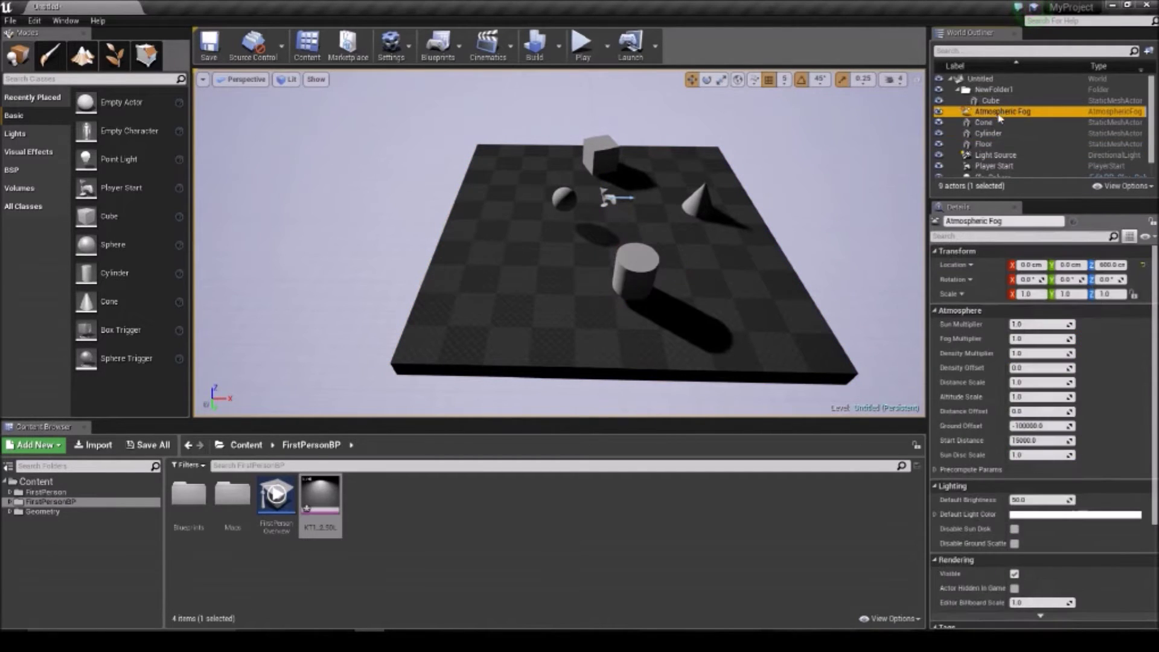
pyautogui.click(995, 123)
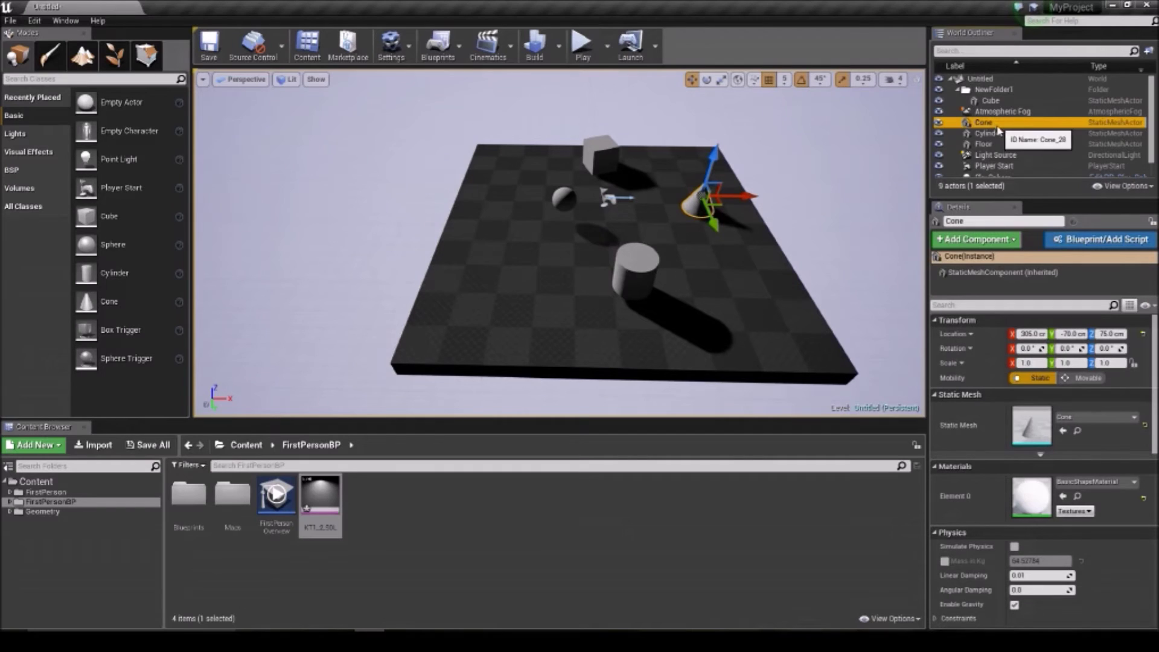
pyautogui.click(990, 133)
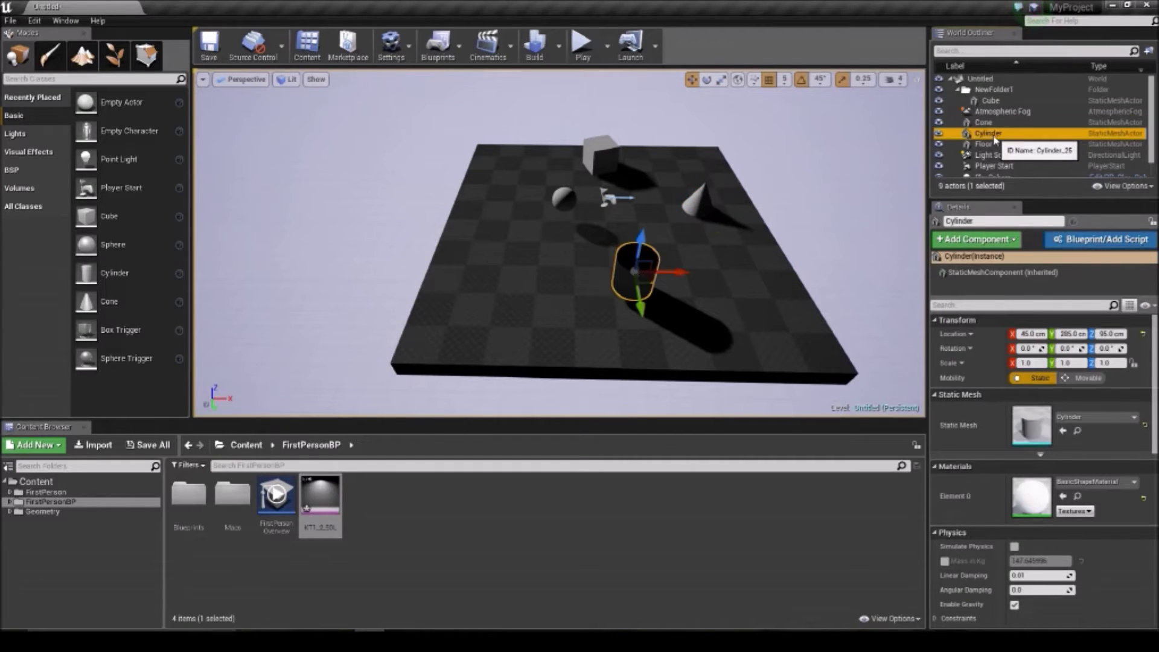
pyautogui.click(990, 145)
pyautogui.click(984, 134)
# - Focus the viewport on the cone, the cylinder, the floor and the light source in turn from the World Outliner
pyautogui.doubleClick(983, 124)
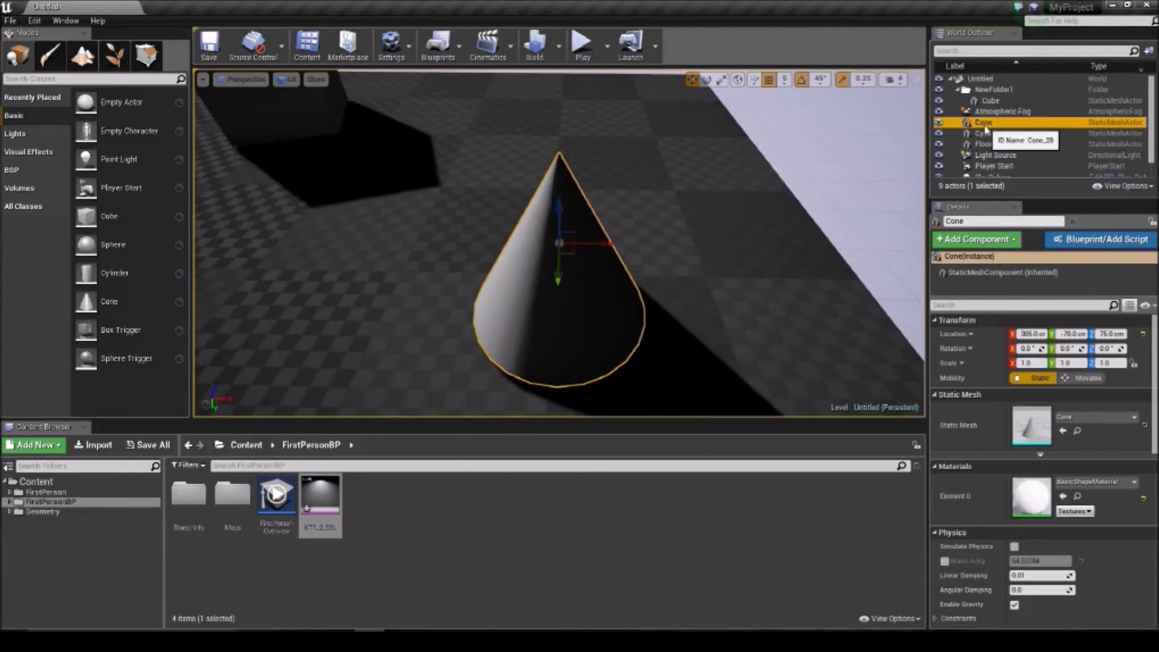
pyautogui.doubleClick(987, 137)
pyautogui.doubleClick(983, 144)
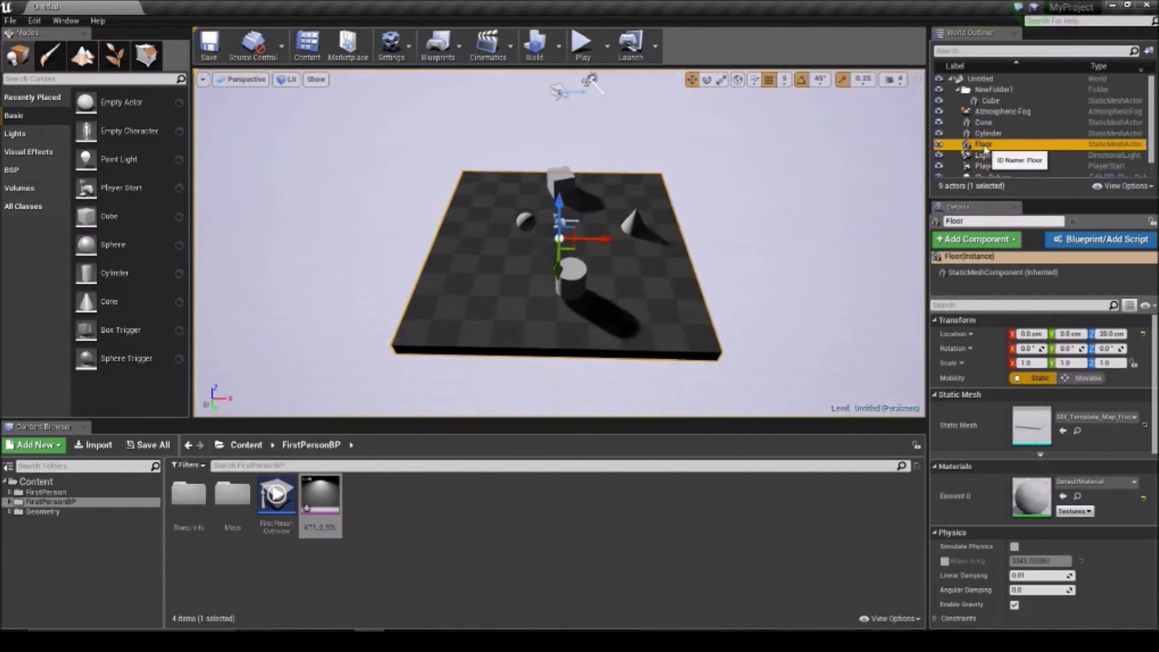
pyautogui.doubleClick(992, 155)
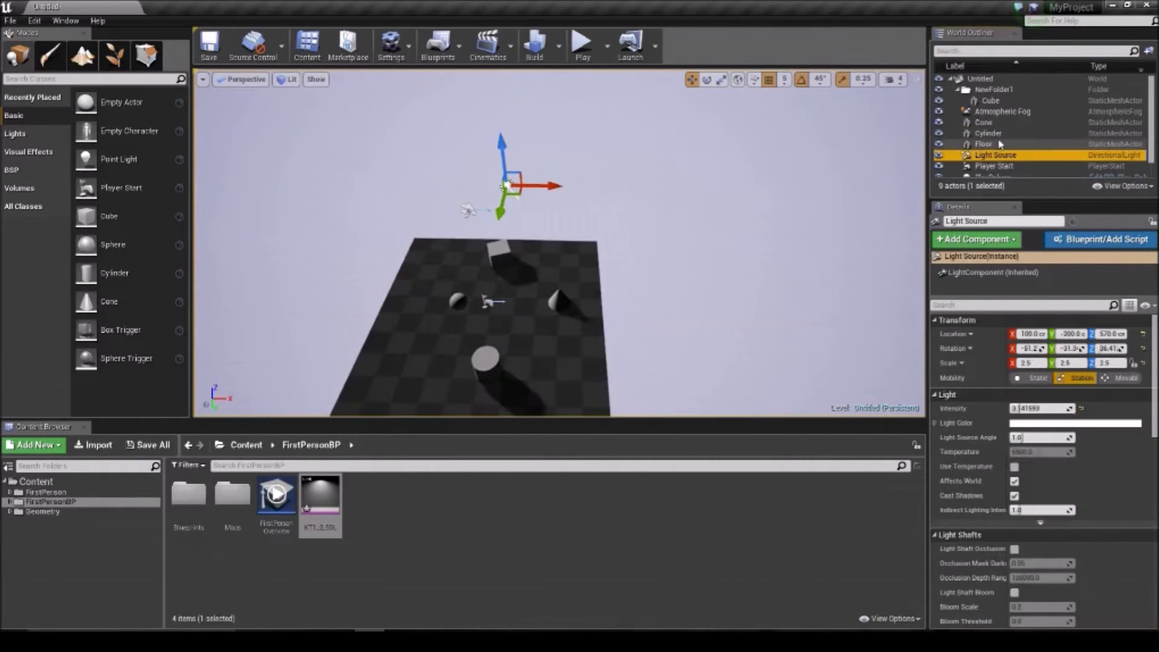
# - Focus the viewport on the cylinder, the cone and the atmospheric fog in turn from the World Outliner
pyautogui.doubleClick(987, 134)
pyautogui.doubleClick(995, 122)
pyautogui.doubleClick(999, 111)
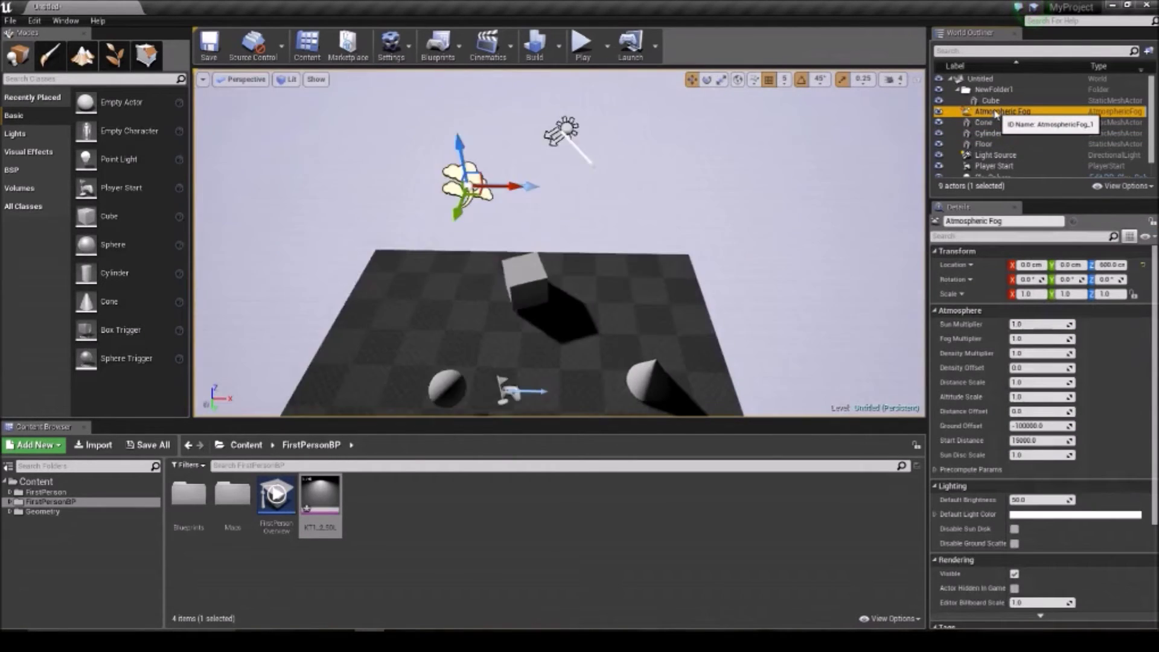
# - Examine the floor and its shapes from above at closer and wider distances
pyautogui.moveTo(562, 288)
pyautogui.mouseDown(button='right')
pyautogui.moveTo(562, 313)
pyautogui.moveTo(562, 287)
pyautogui.mouseUp(button='right')
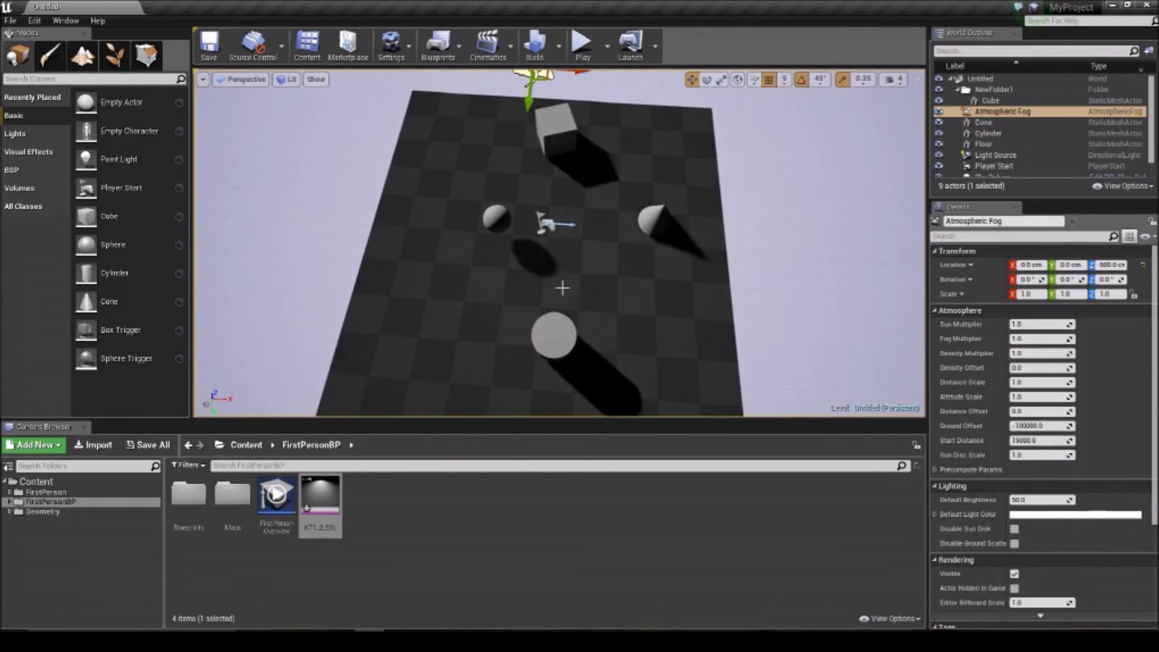
pyautogui.scroll(1, 629, 269)
pyautogui.scroll(-1, 624, 269)
pyautogui.scroll(-2, 567, 287)
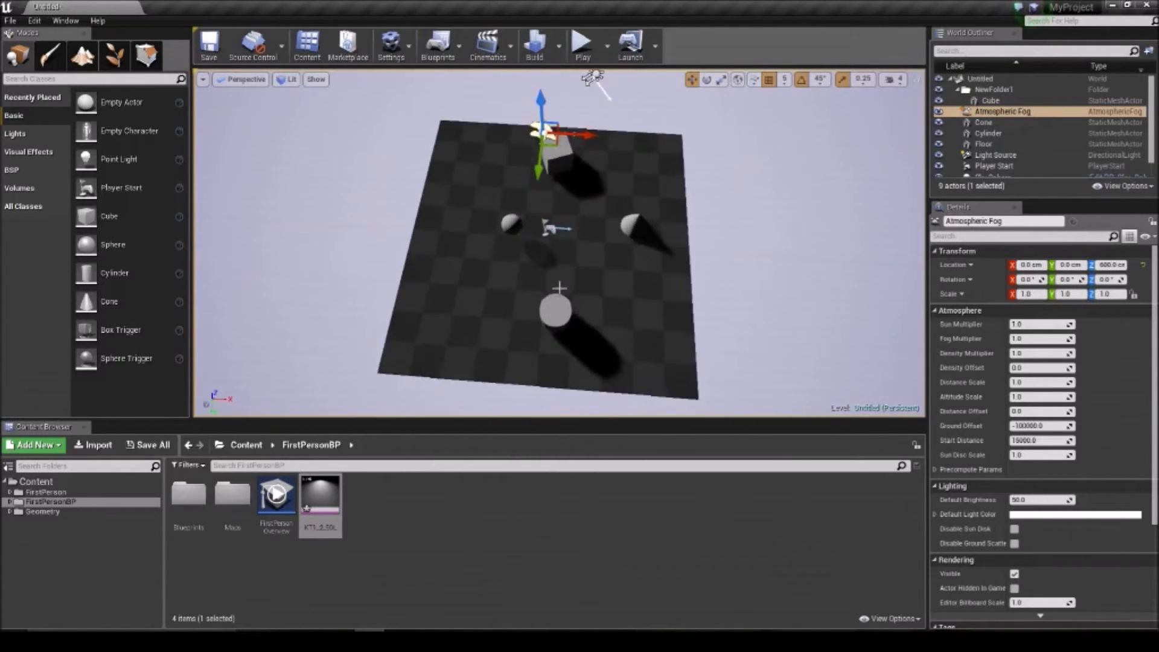
pyautogui.scroll(3, 561, 284)
pyautogui.scroll(2, 561, 288)
pyautogui.scroll(-3, 561, 292)
pyautogui.scroll(1, 573, 295)
# - Inspect the details of the cube and the Player Start by selecting each in the viewport
pyautogui.click(549, 138)
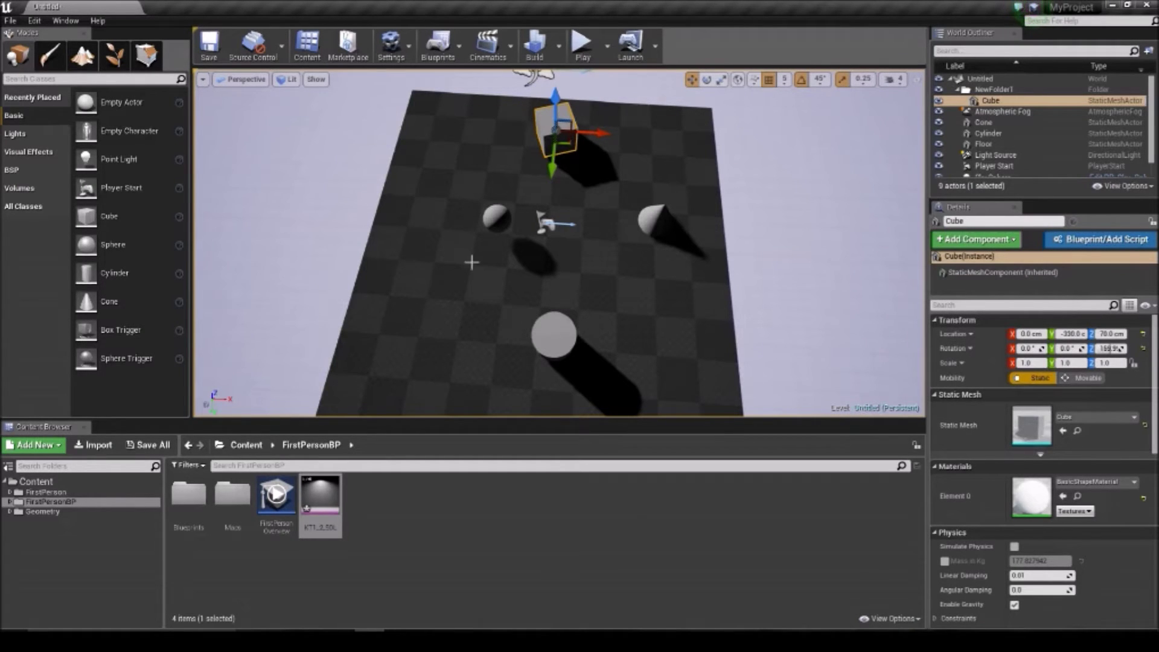
pyautogui.click(540, 222)
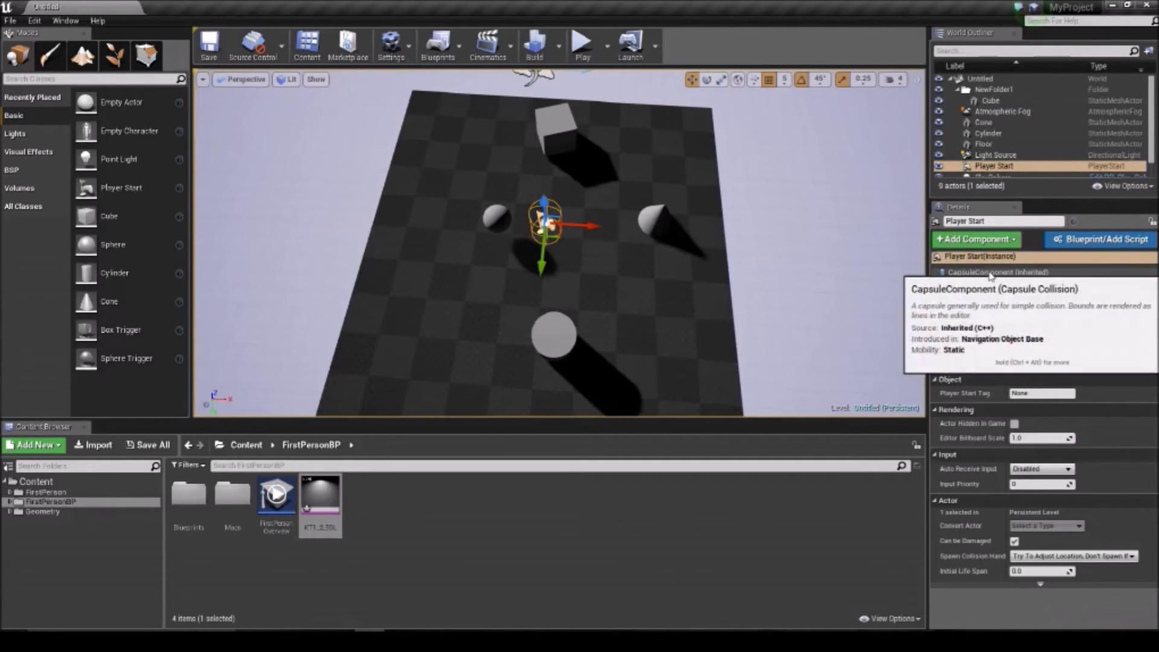
# - Set the cube's Y location to 100 cm
pyautogui.click(570, 147)
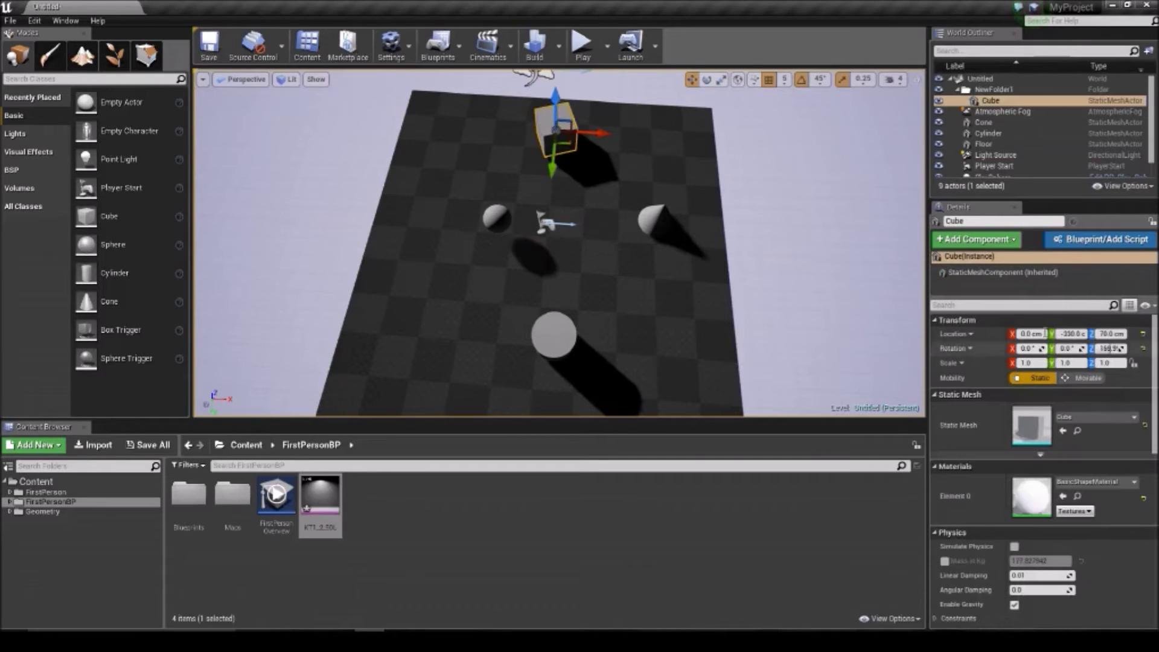
pyautogui.click(970, 334)
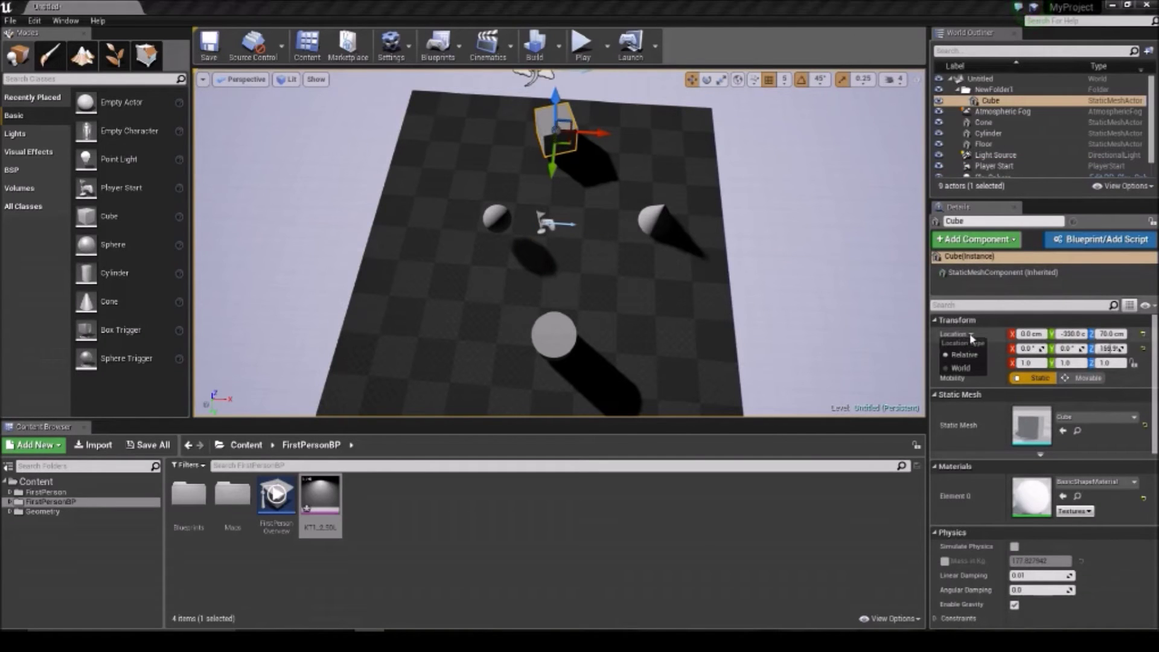
pyautogui.click(1071, 334)
pyautogui.write('300')
pyautogui.press('Return')
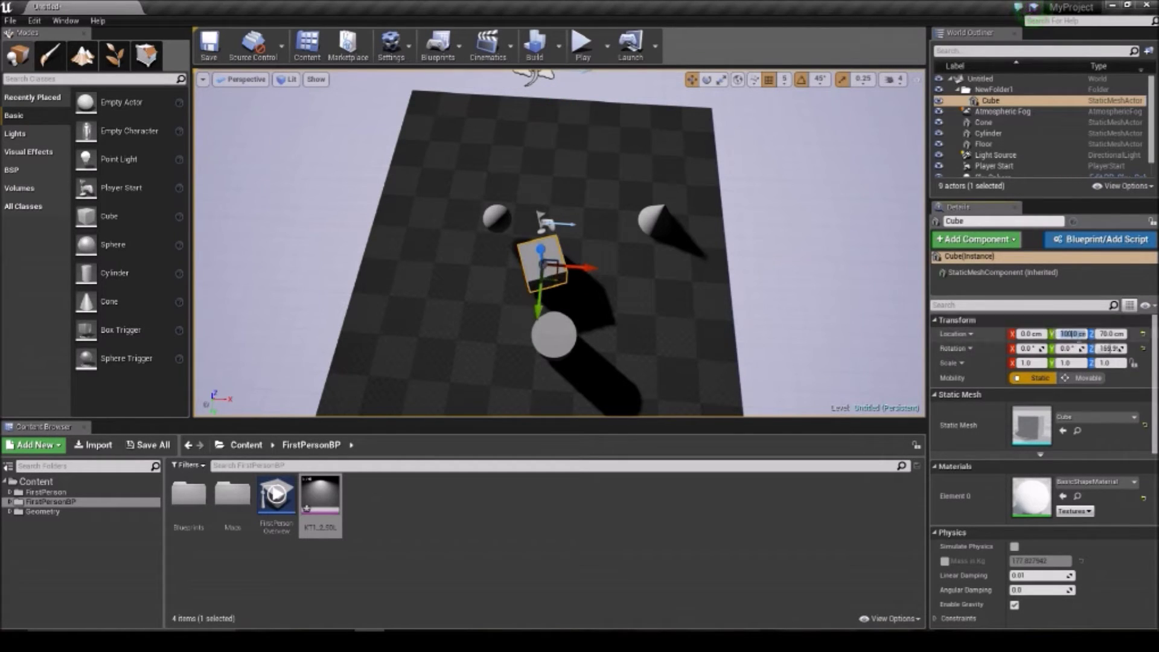
# - Raise the cube's X rotation to about 360 degrees
pyautogui.click(1030, 349)
pyautogui.click(1034, 349)
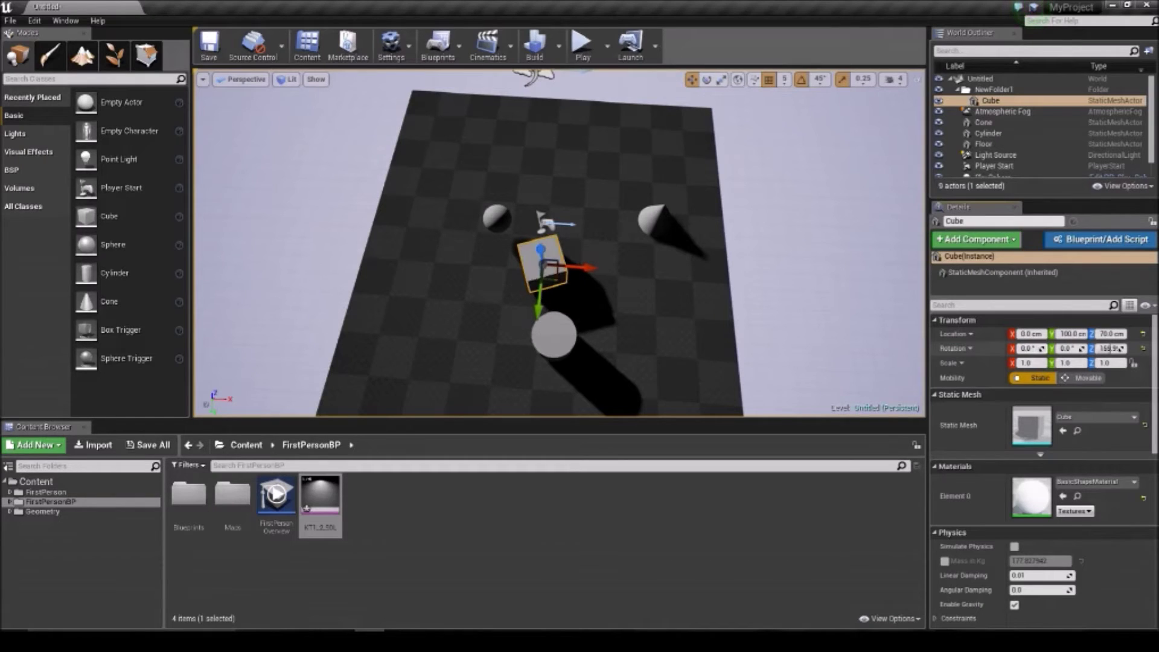
pyautogui.moveTo(1110, 349); pyautogui.dragTo(1110, 348)
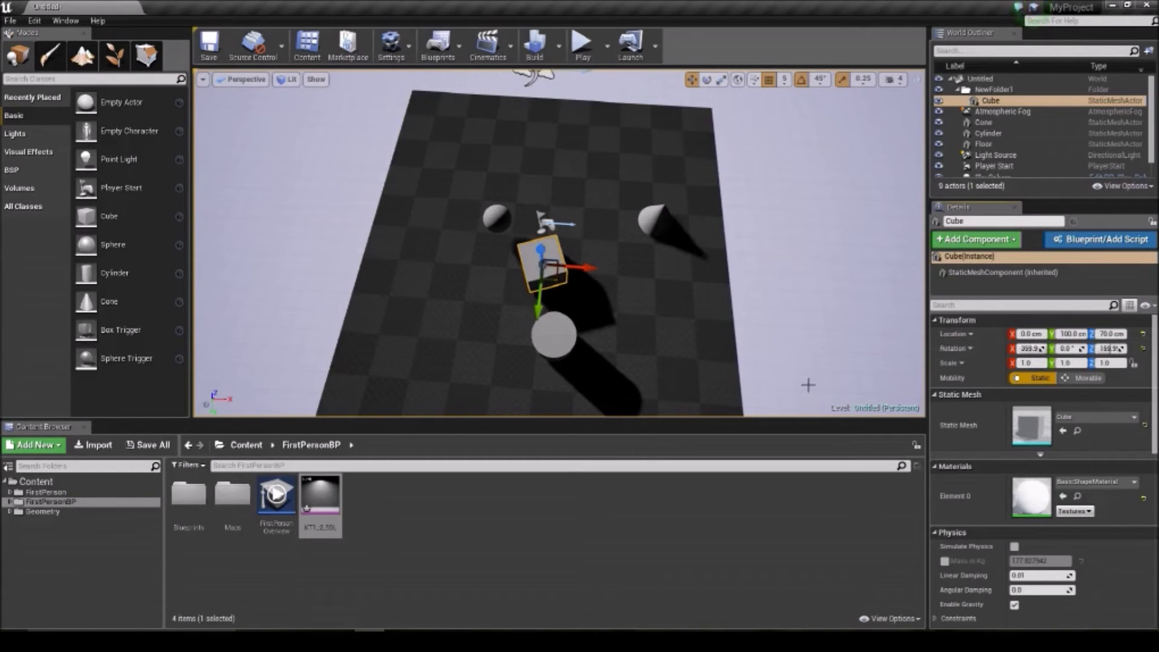
# - Try stretching the cube with an X scale of 50, and undo the change
pyautogui.click(1039, 363)
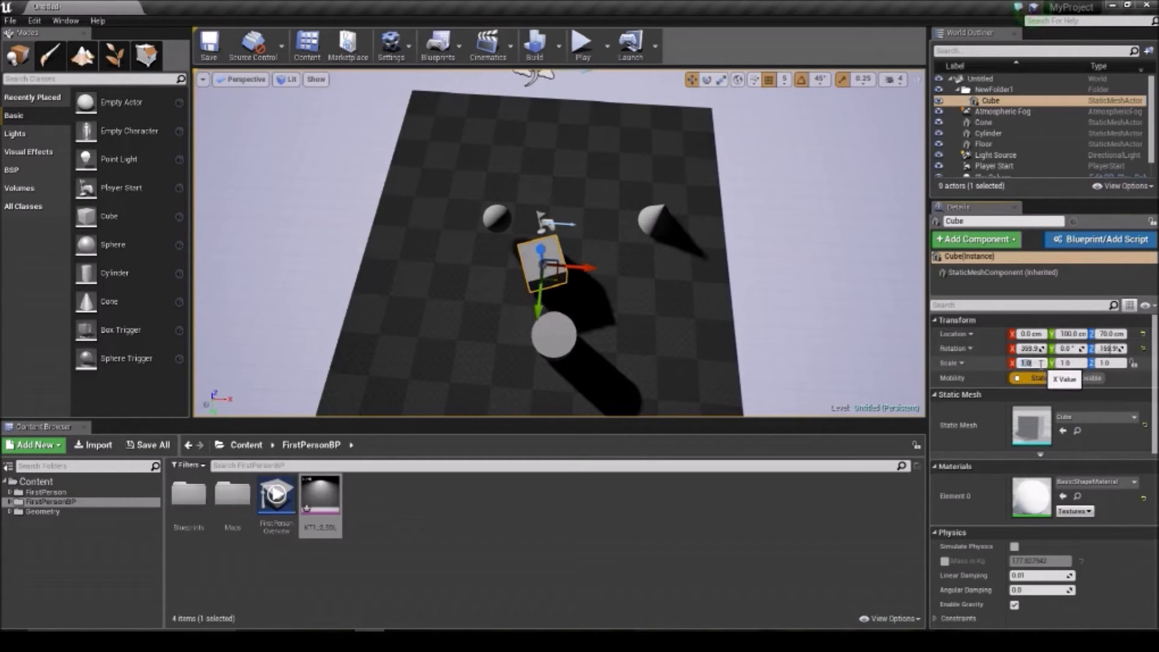
pyautogui.press('Return')
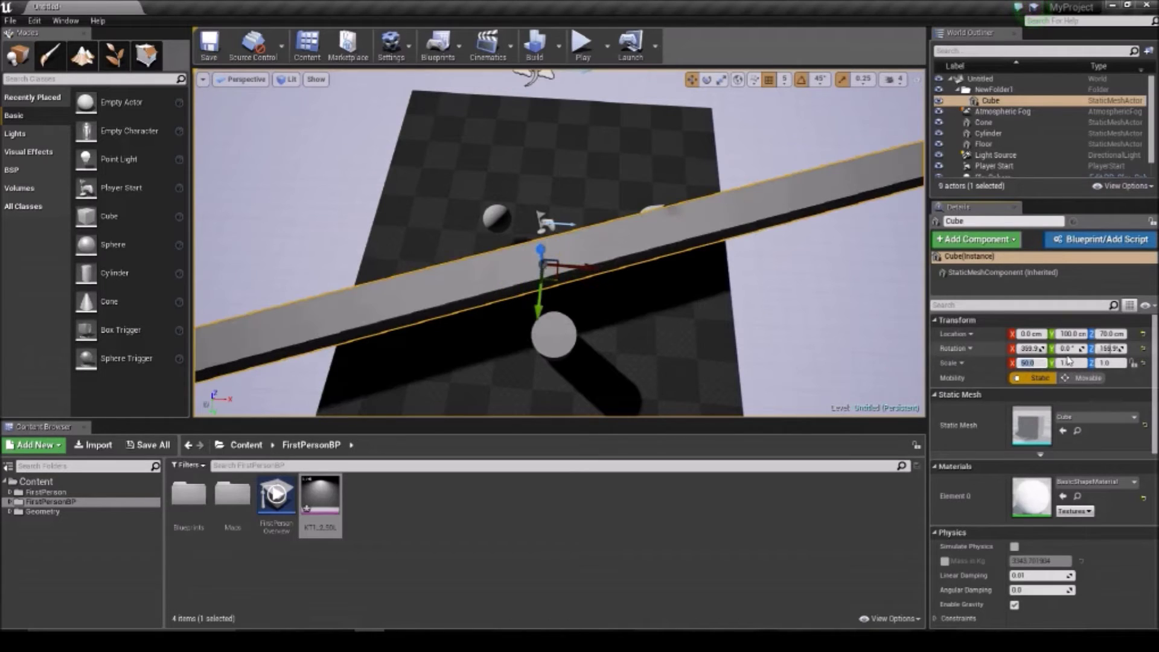
pyautogui.click(790, 268)
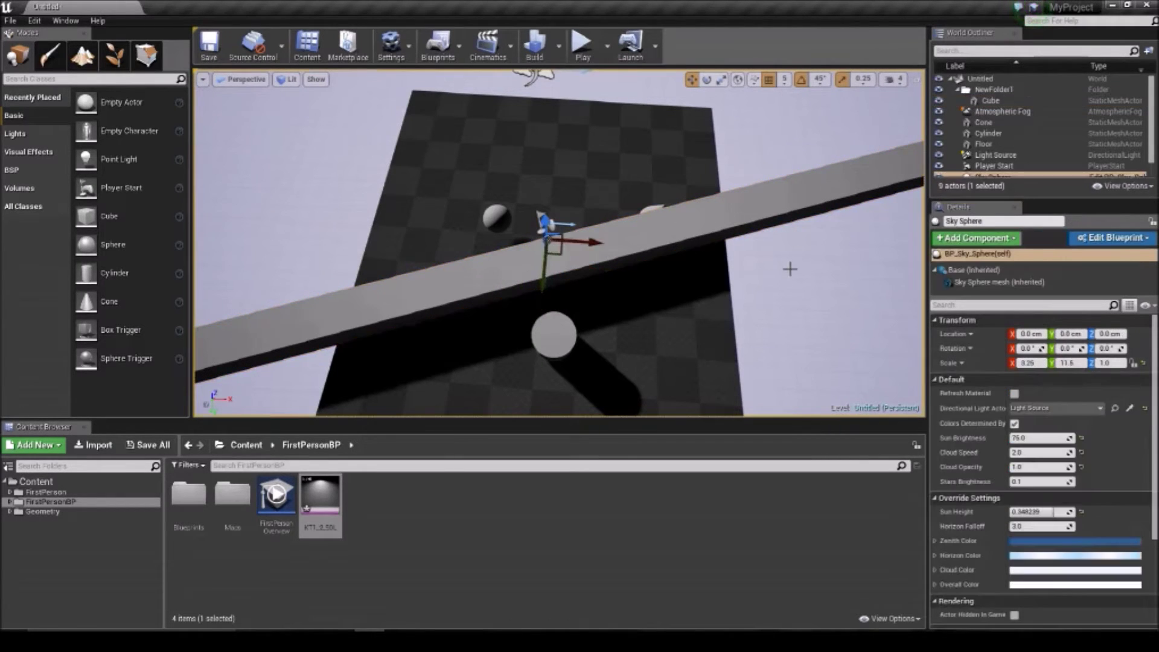
pyautogui.hotkey('ctrl', 'z')
pyautogui.hotkey('ctrl', 'z')
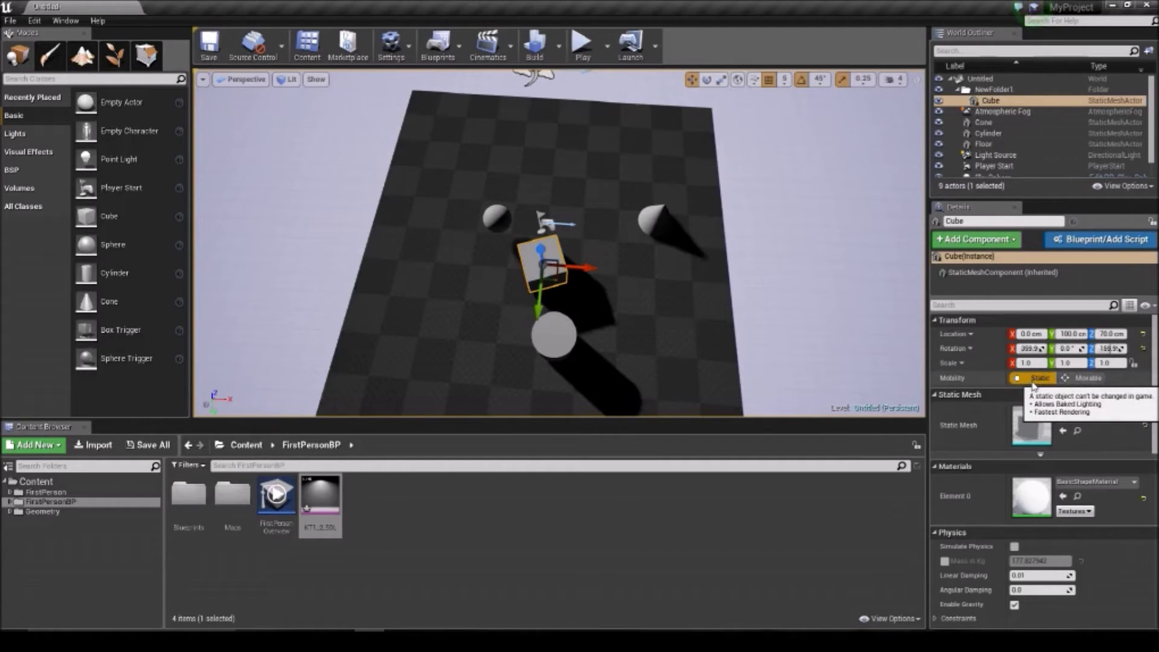
# - Switch the cube's mobility to Movable and back to Static
pyautogui.click(1086, 378)
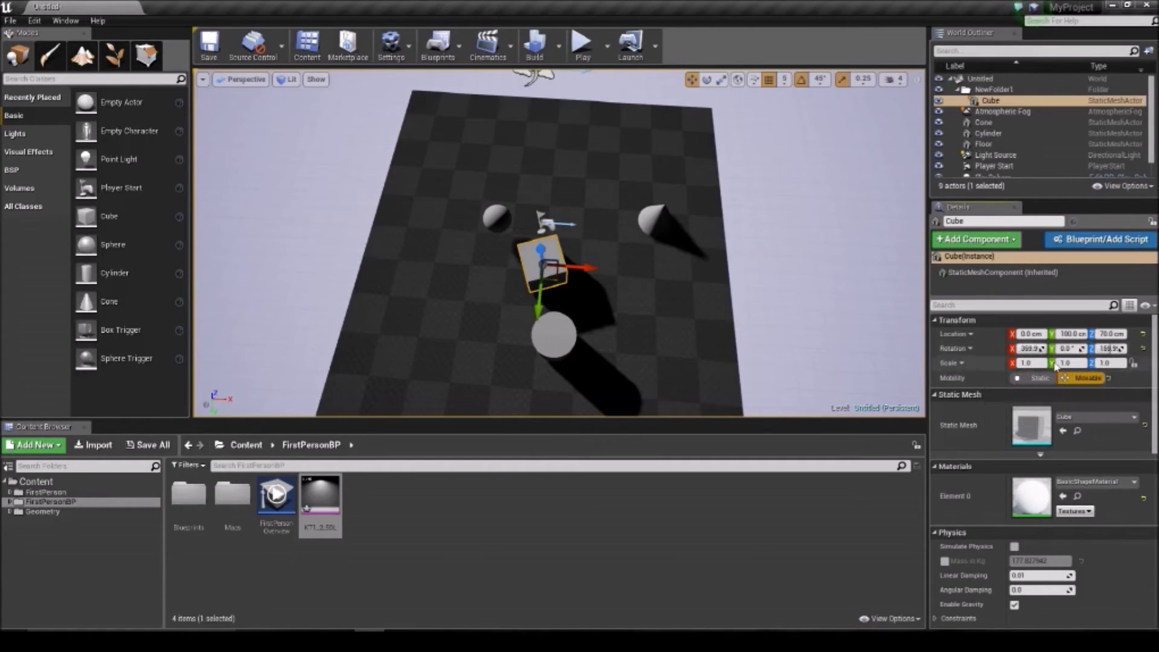
pyautogui.click(1033, 380)
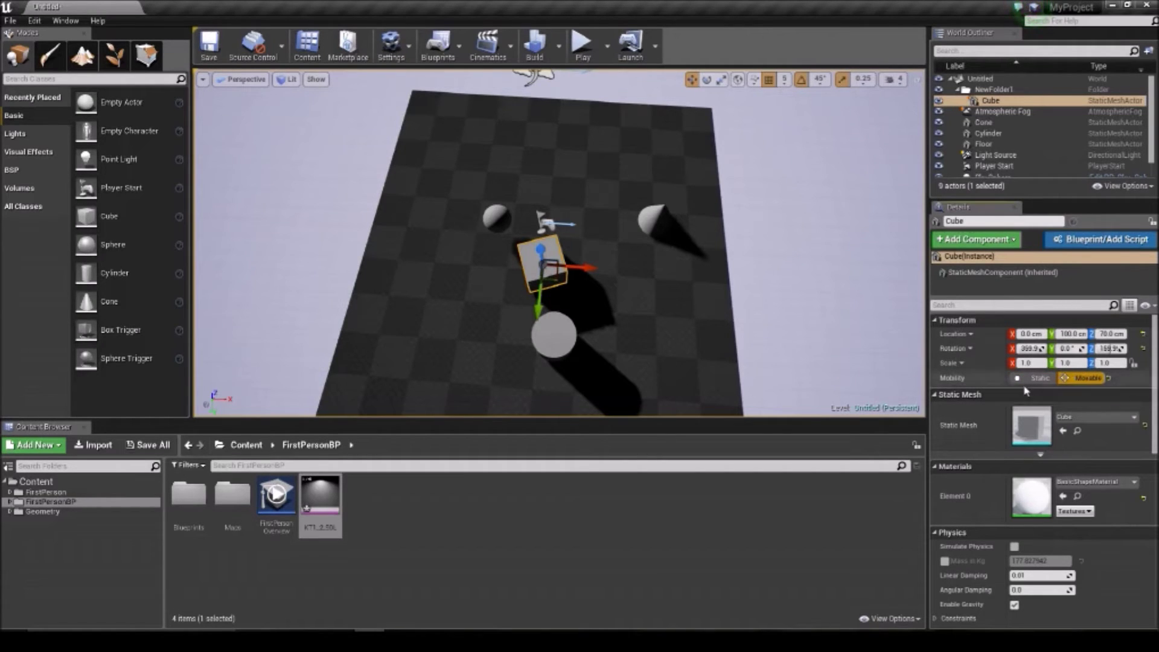
pyautogui.click(1027, 379)
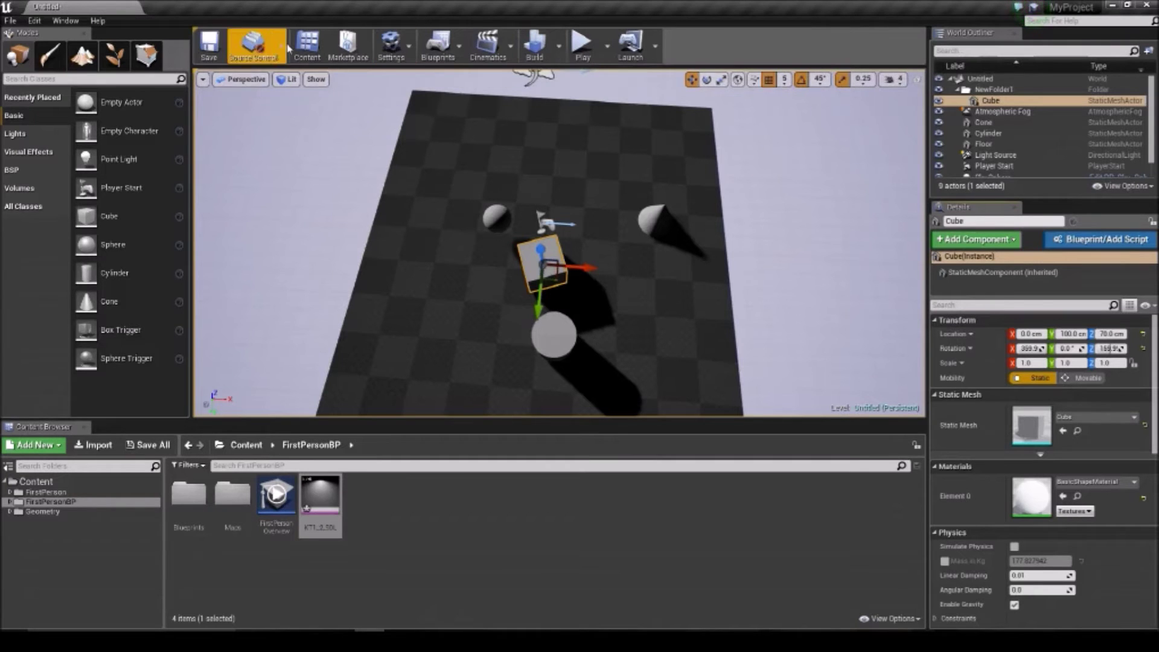
# - Play the level in the viewport, walk around and fire a few shots, and stop the session
pyautogui.click(583, 48)
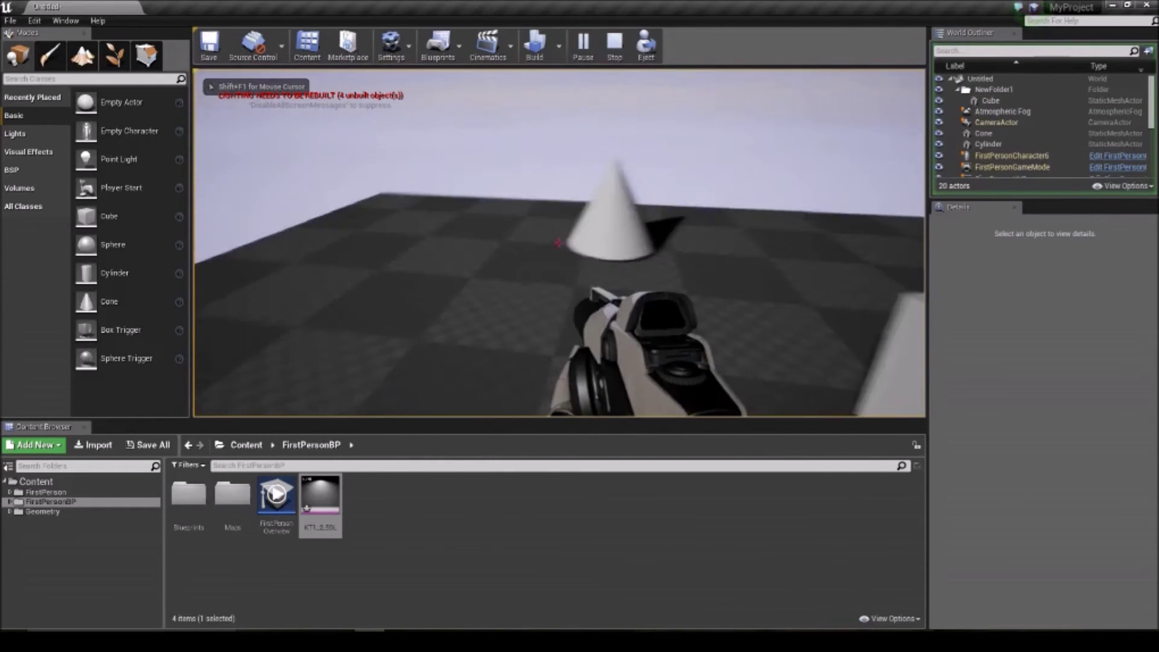
pyautogui.press('w')
pyautogui.click(558, 243)
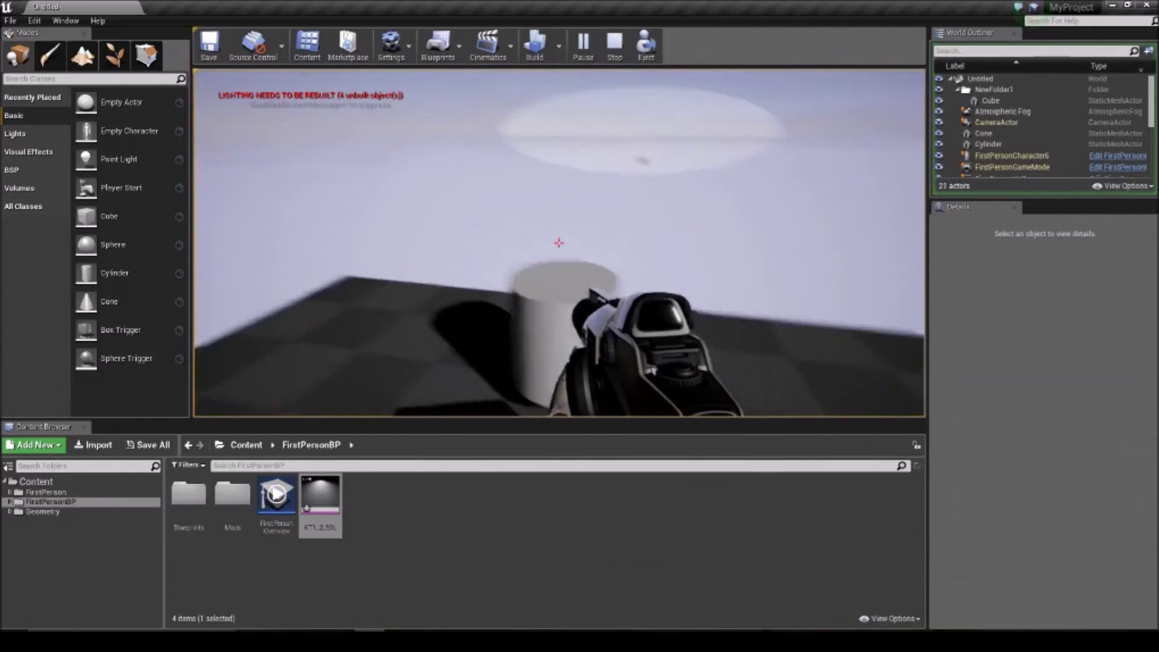
pyautogui.click(558, 242)
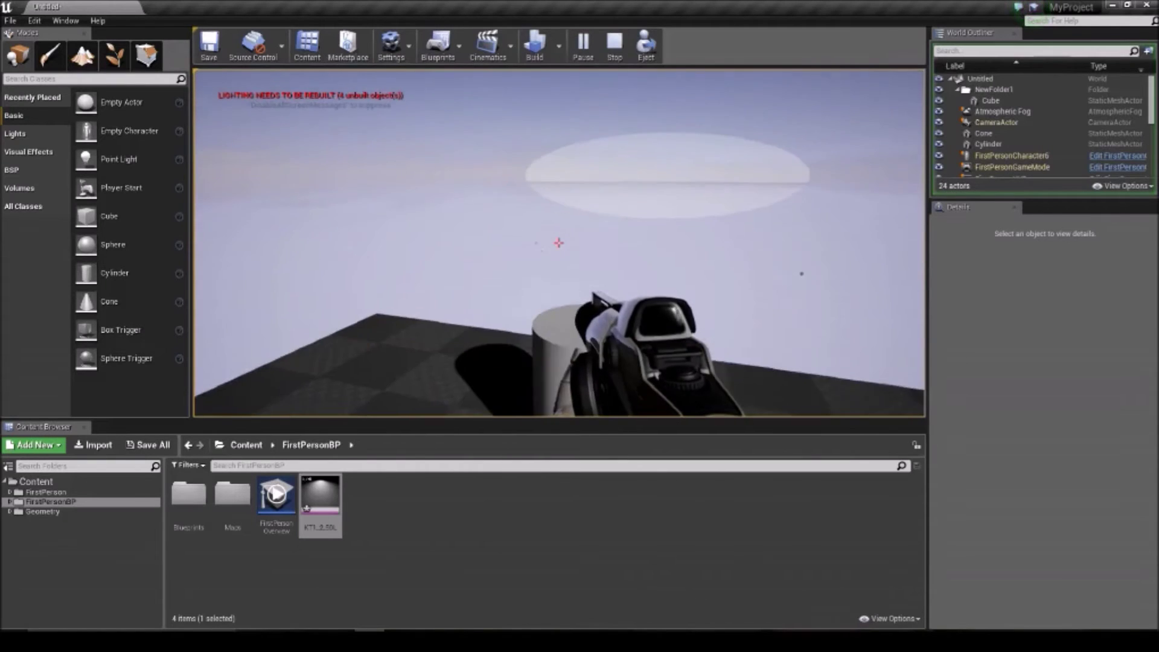
pyautogui.press('Escape')
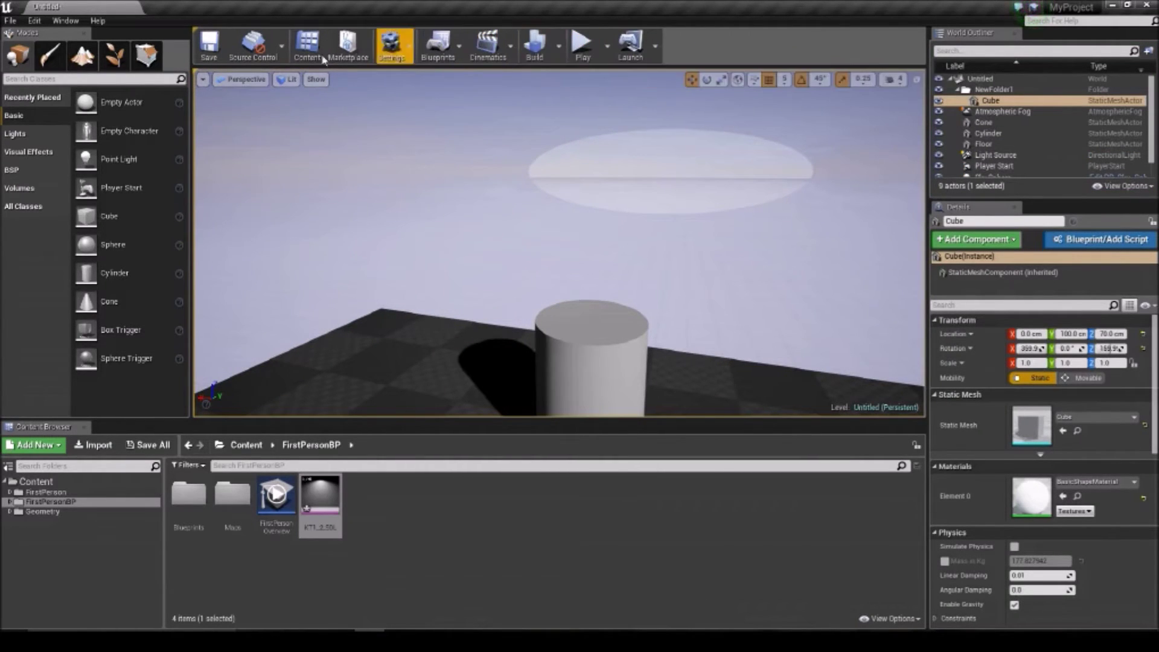
# - Review the editor's scalability settings, including the material quality and preview rendering level options
pyautogui.click(410, 54)
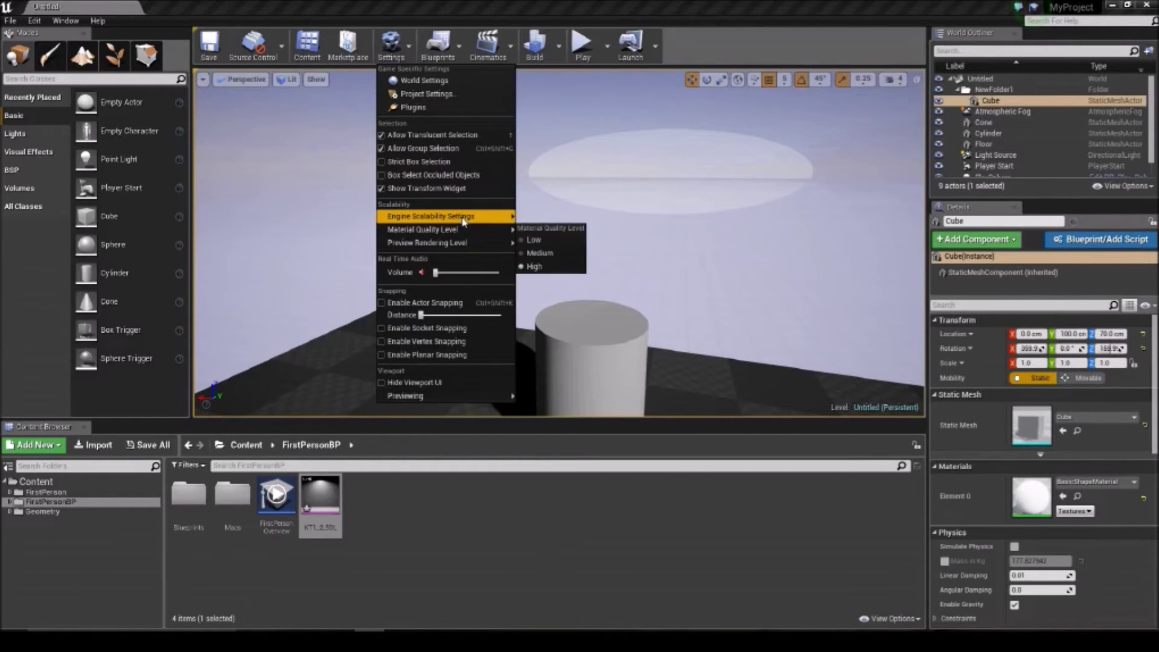
pyautogui.moveTo(464, 222)
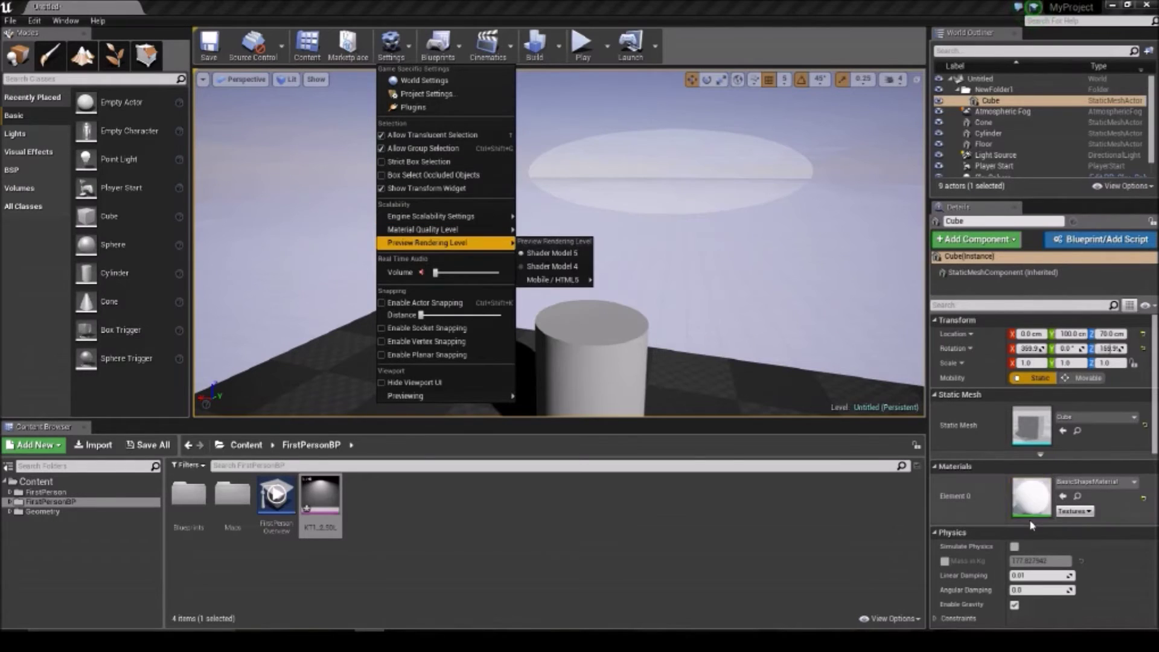
pyautogui.click(877, 548)
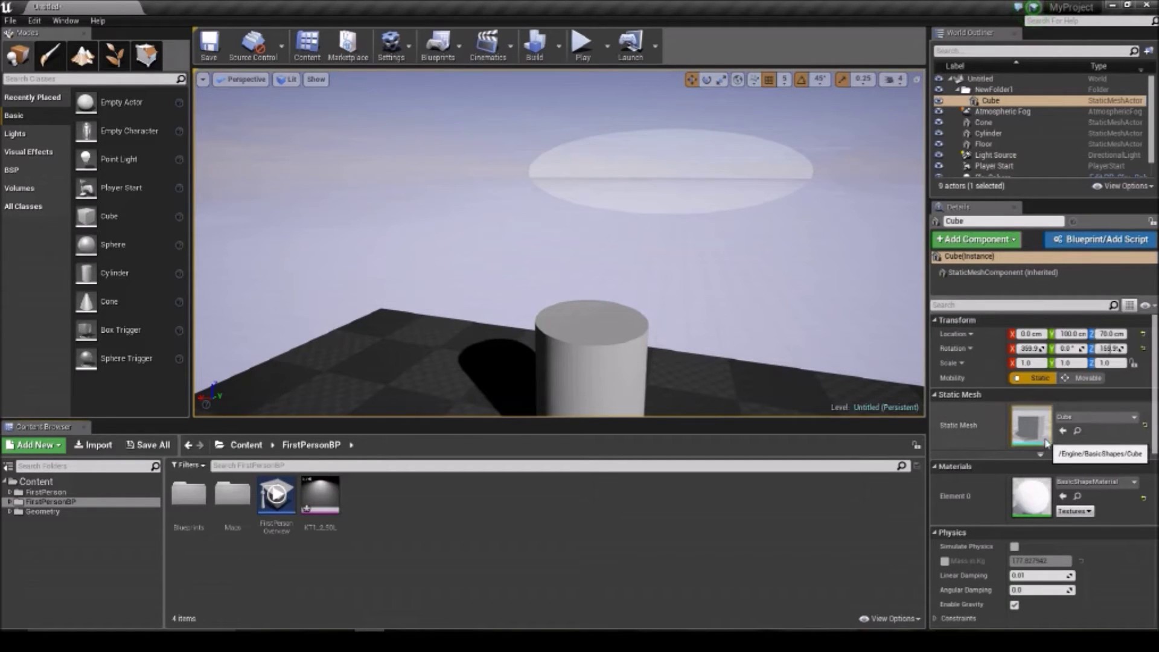
# - Place a second cone above the floor's far edge, at about X -350, Y 165, Z 345 cm
pyautogui.moveTo(660, 324); pyautogui.dragTo(660, 398, button='right')
pyautogui.scroll(-5, 659, 346)
pyautogui.scroll(2, 650, 364)
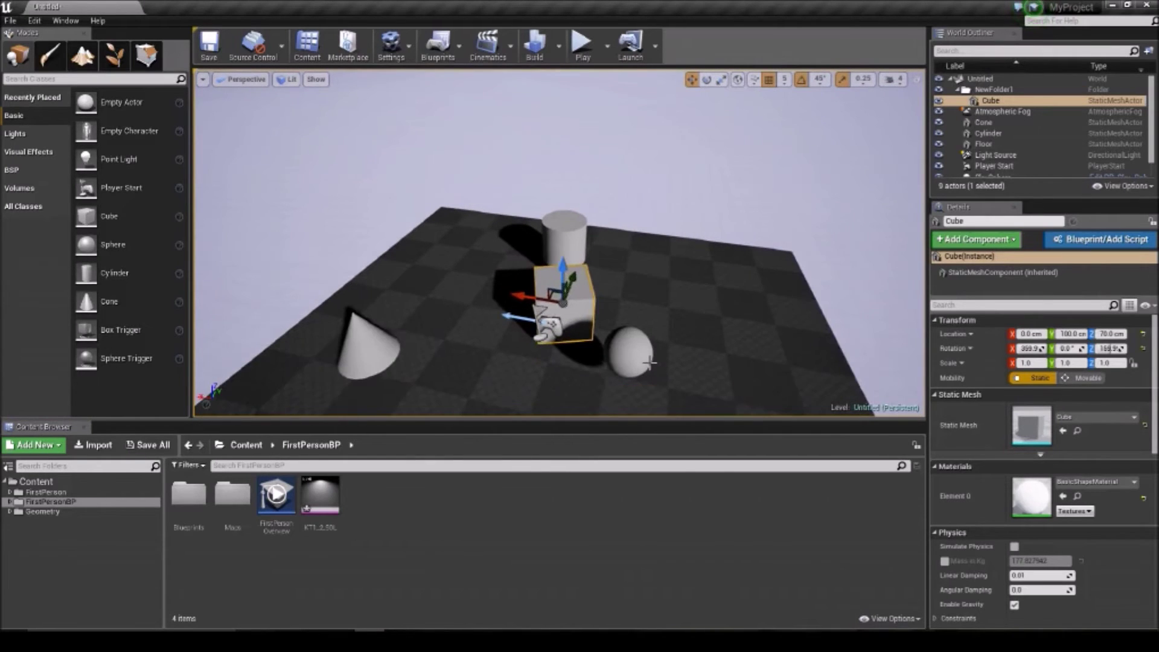
pyautogui.click(621, 346)
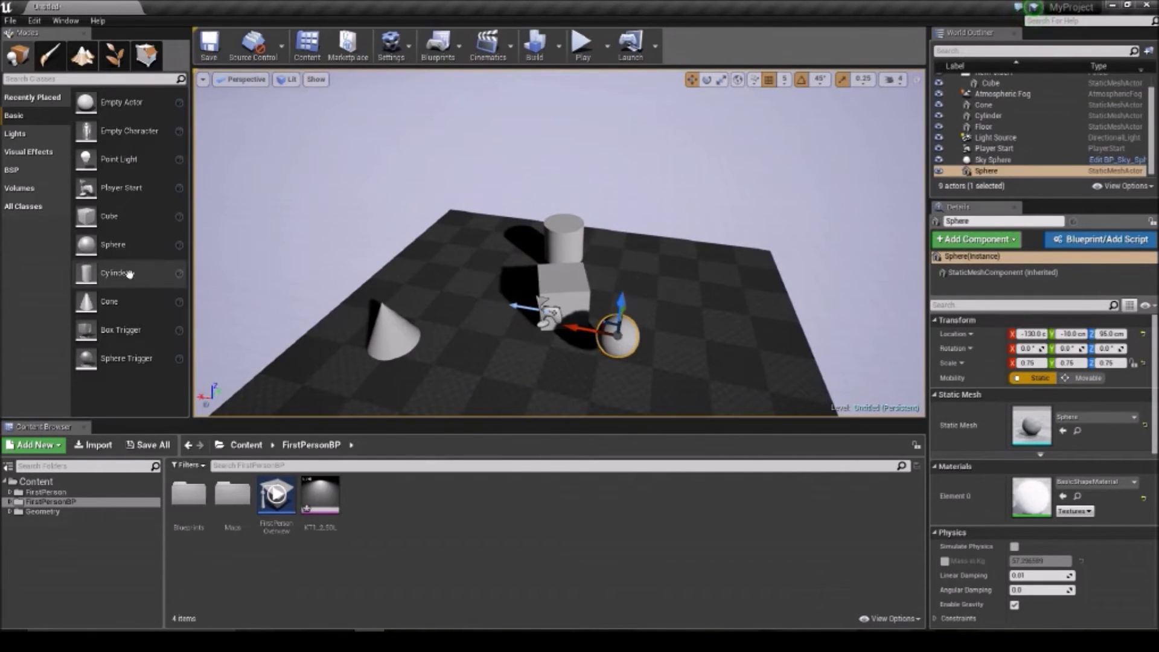
pyautogui.moveTo(96, 301); pyautogui.dragTo(762, 199)
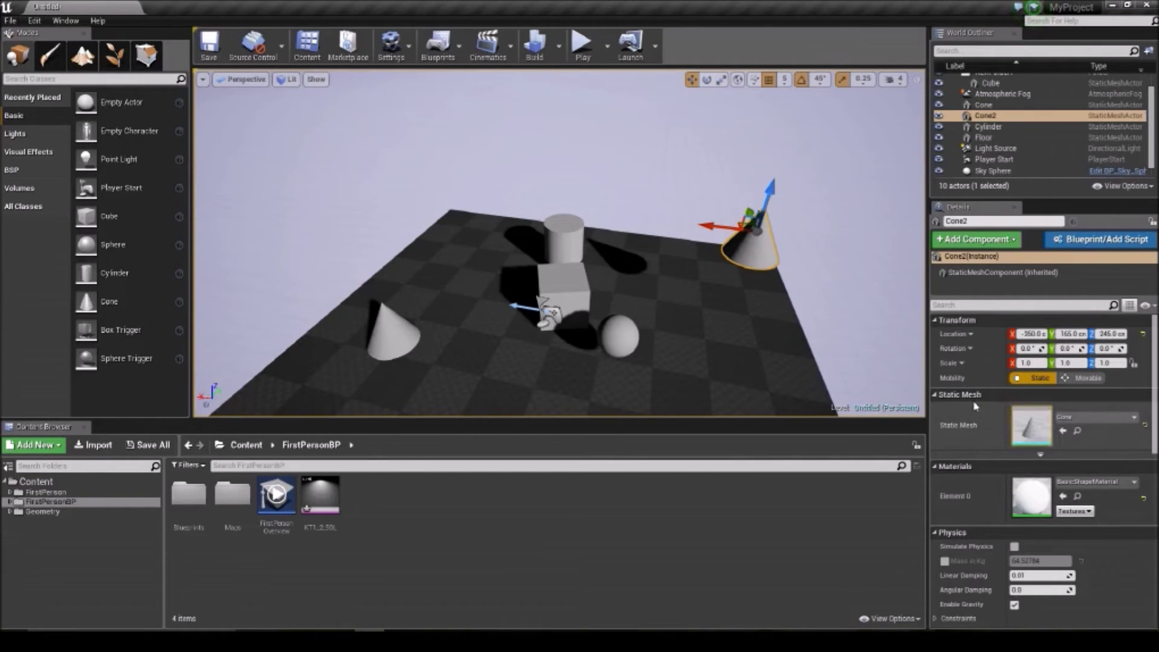
# - Try the FirstPersonProjectileMesh, TemplateFloor and 1M_Cube static meshes on the new cone in turn
pyautogui.click(1126, 421)
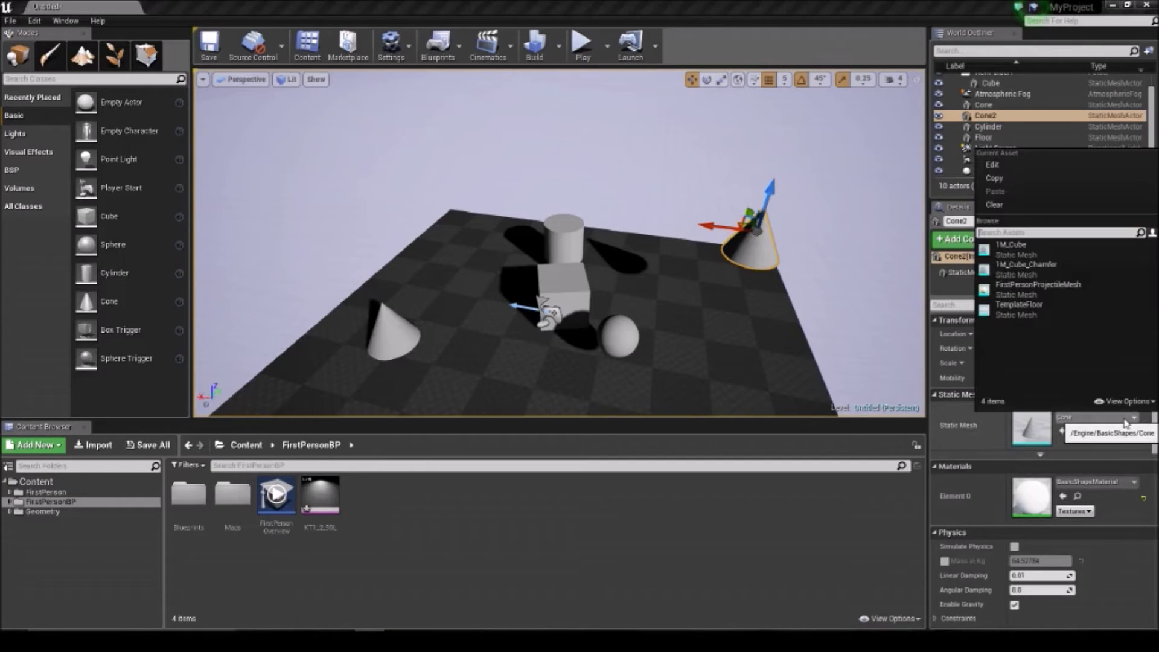
pyautogui.click(1030, 293)
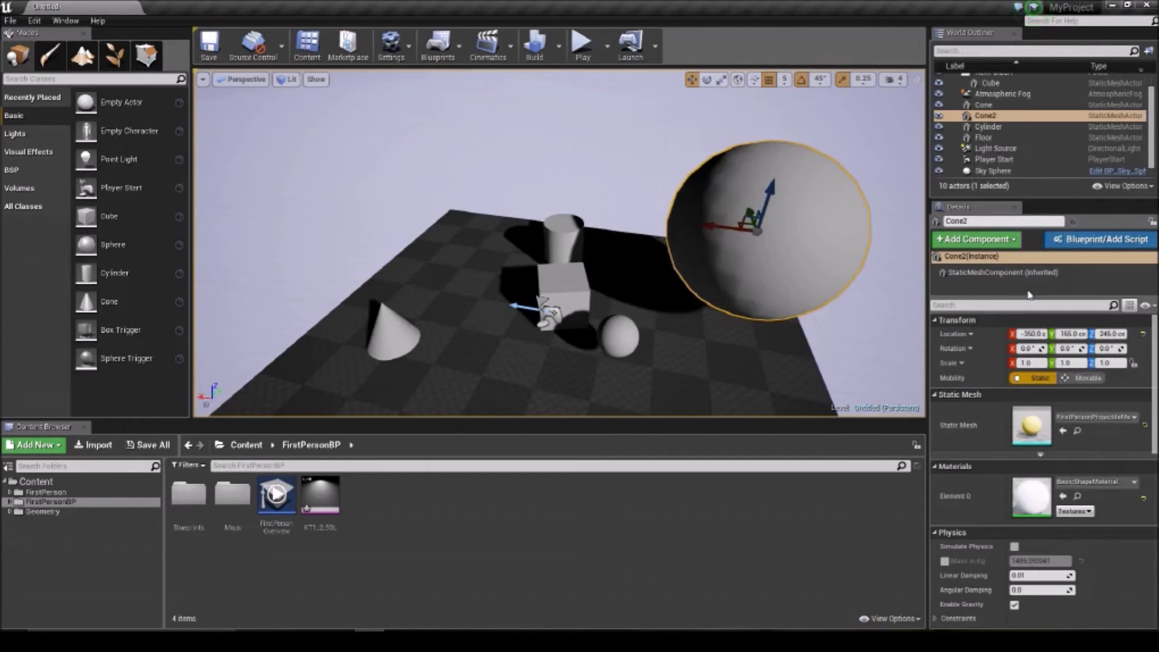
pyautogui.click(1089, 419)
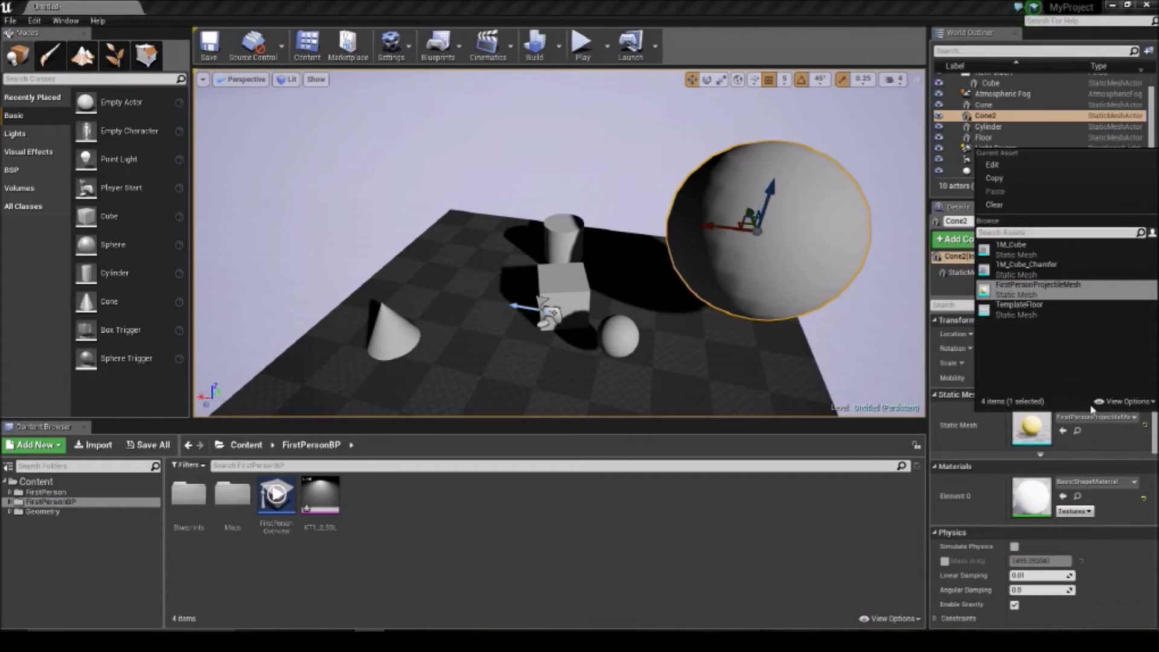
pyautogui.click(1029, 309)
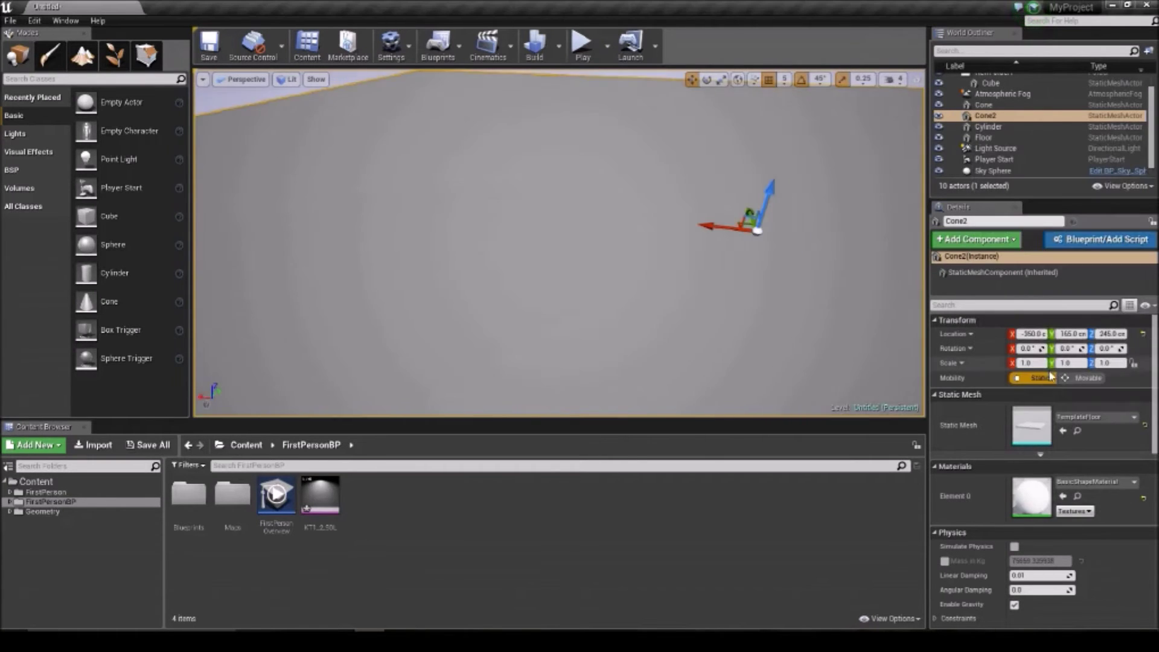
pyautogui.click(1086, 418)
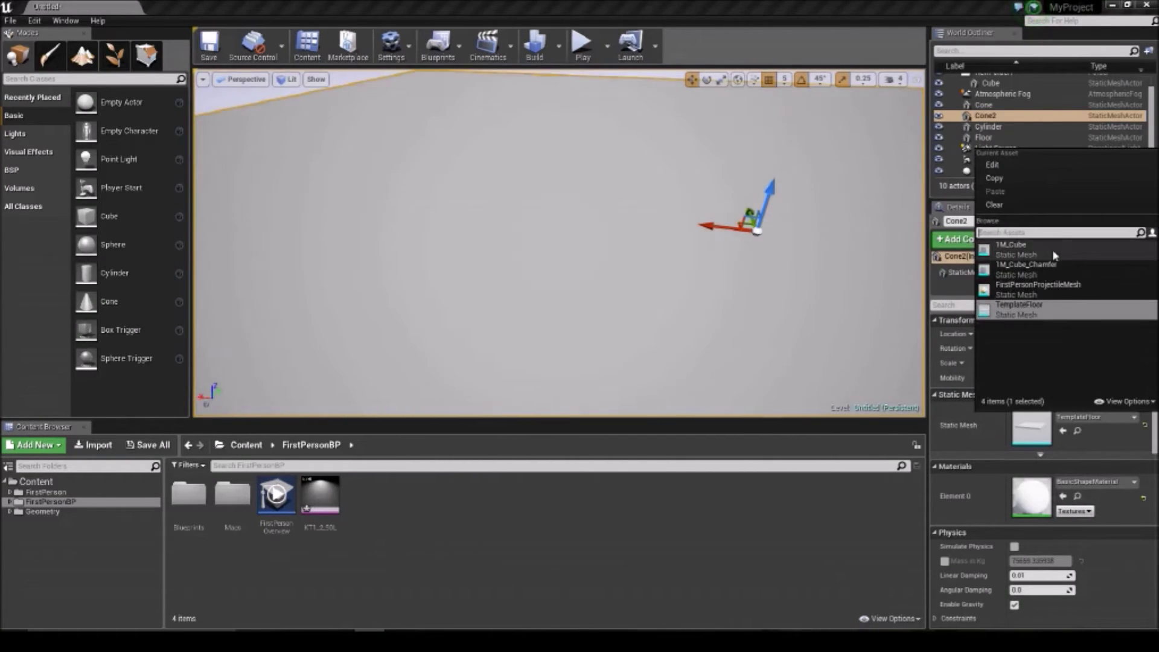
pyautogui.click(1052, 248)
# - Compare the 1M_Cube and FirstPersonProjectileMesh static meshes on the second cone actor and keep 1M_Cube
pyautogui.click(1092, 417)
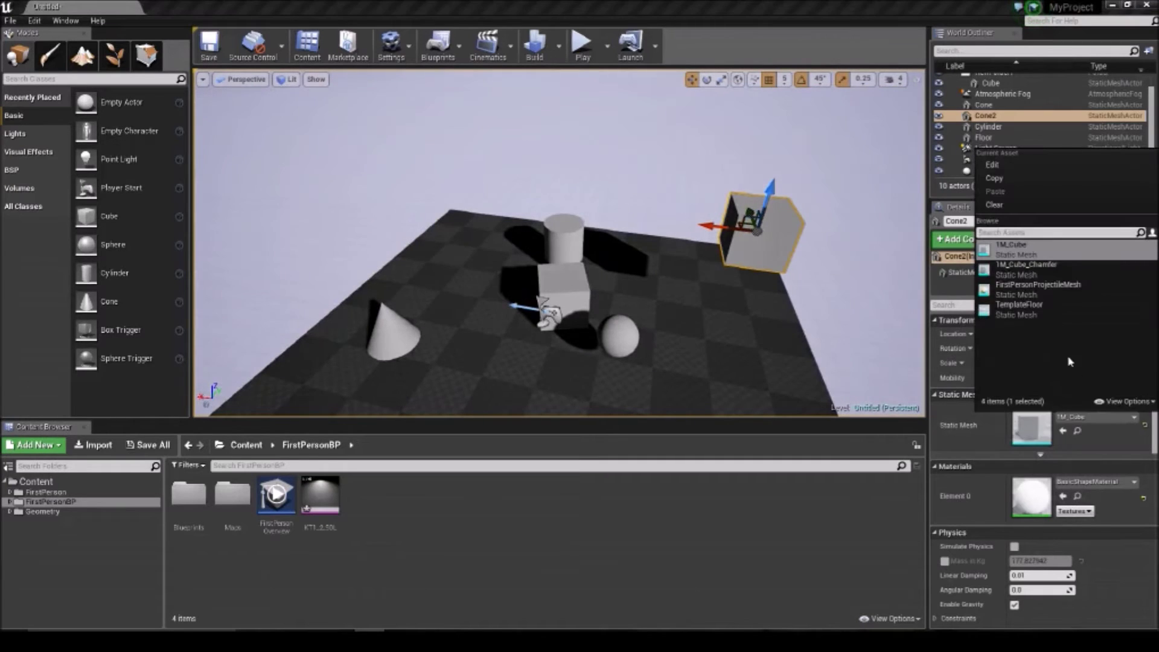
pyautogui.click(1038, 289)
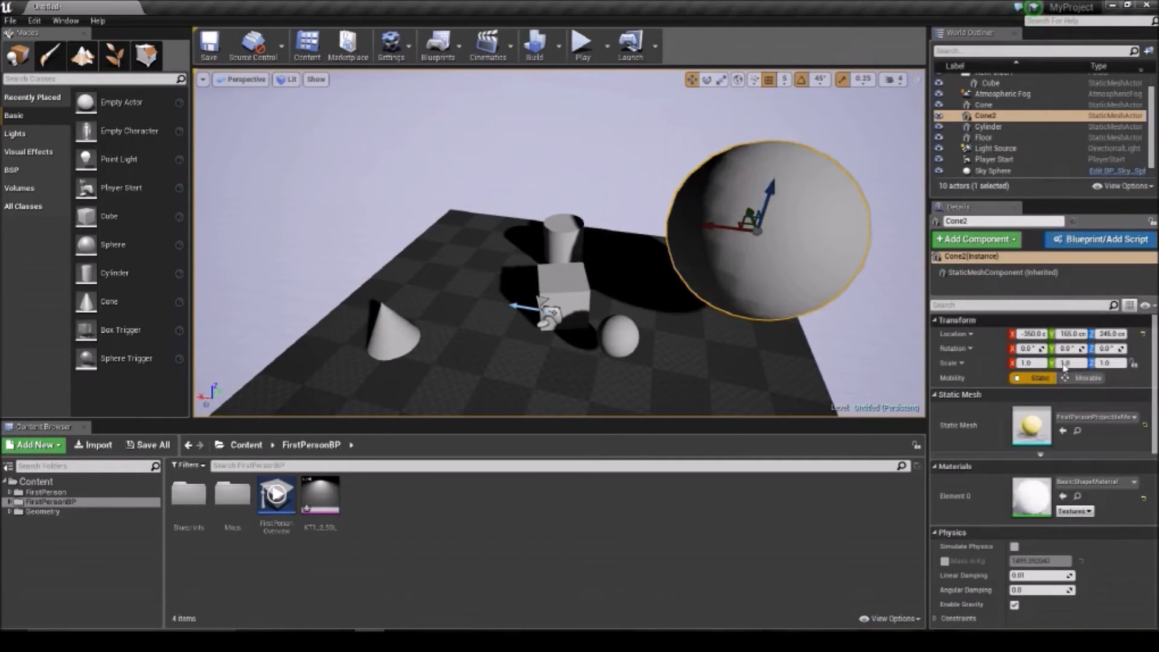
pyautogui.click(1109, 418)
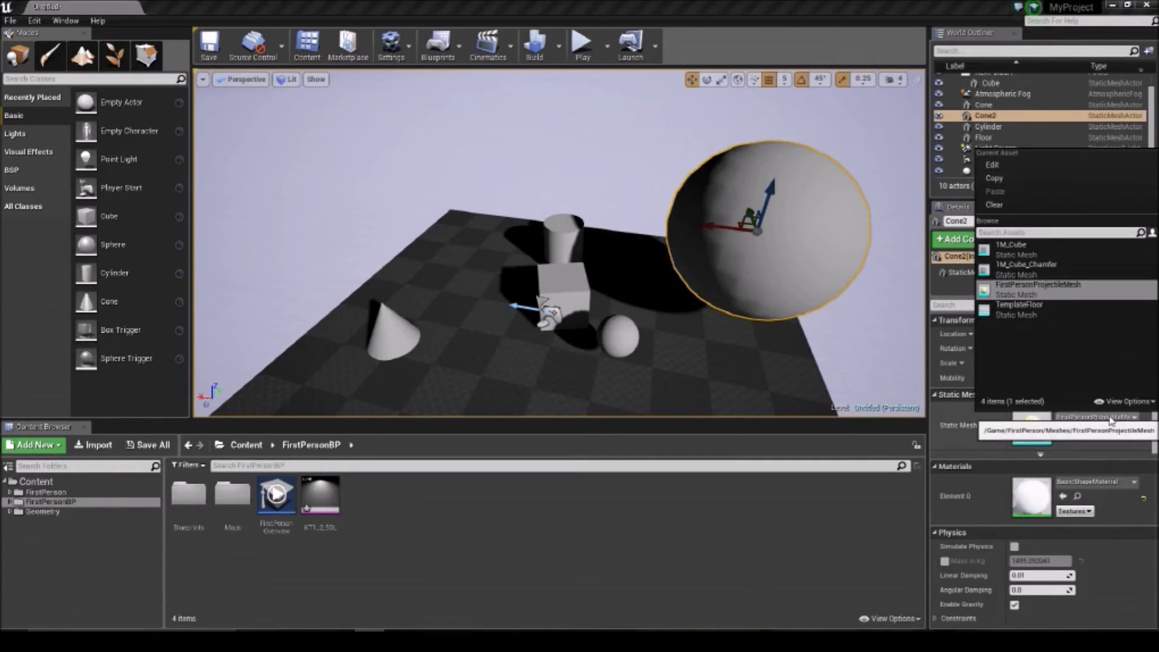
pyautogui.click(1026, 249)
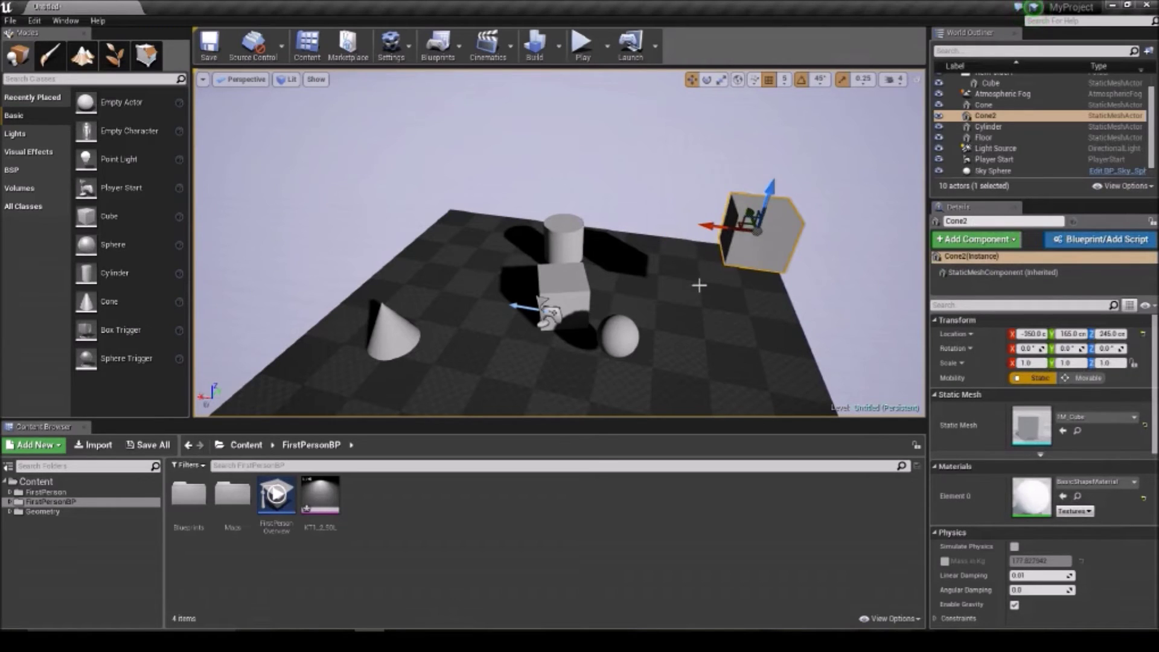
pyautogui.moveTo(773, 307); pyautogui.dragTo(815, 378, button='middle')
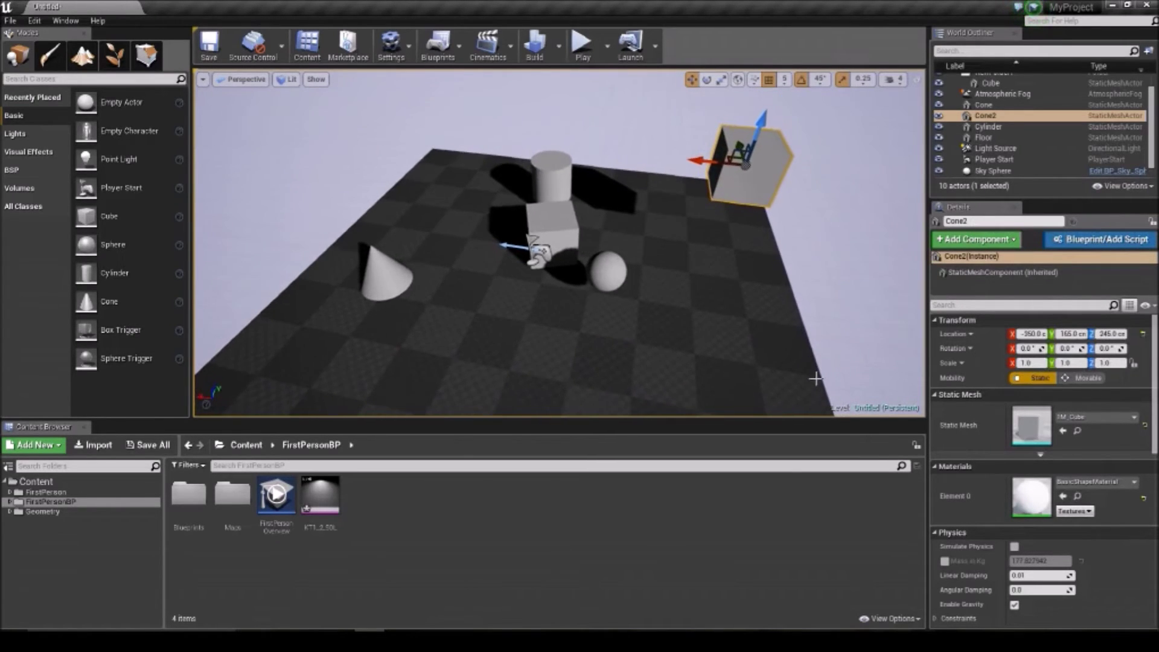
# - Try the M_UE4Man_Body material on the floating cube, settle on M_FPGun, and inspect the textured faces up close
pyautogui.click(1089, 482)
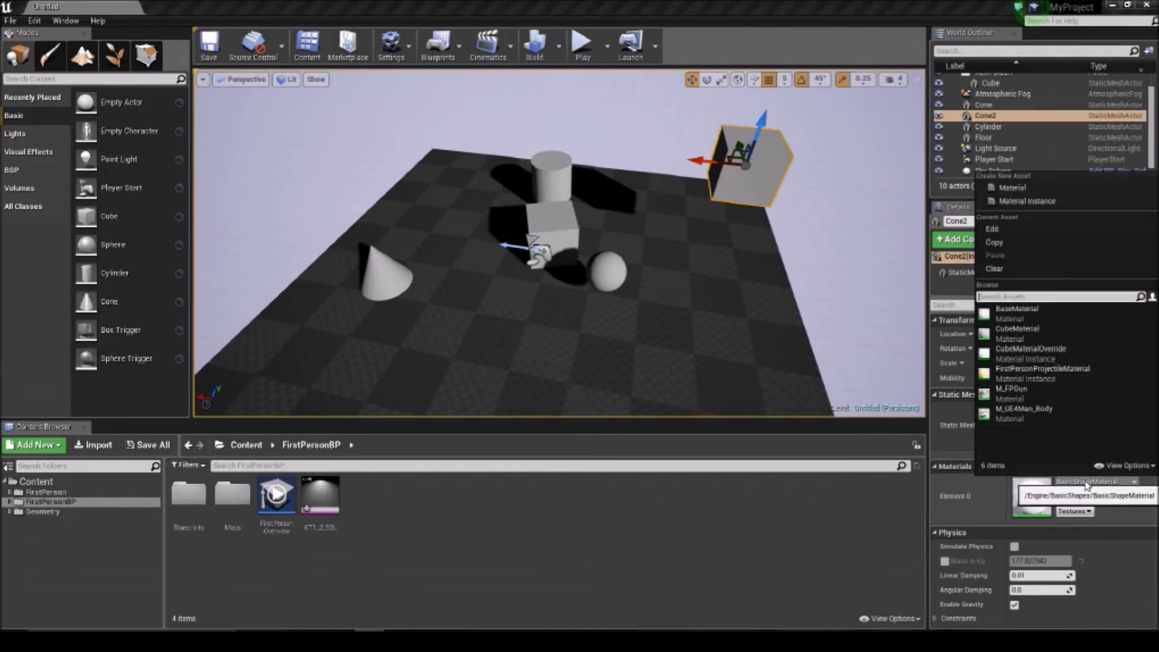
pyautogui.click(1016, 413)
pyautogui.moveTo(708, 264); pyautogui.dragTo(689, 224, button='middle')
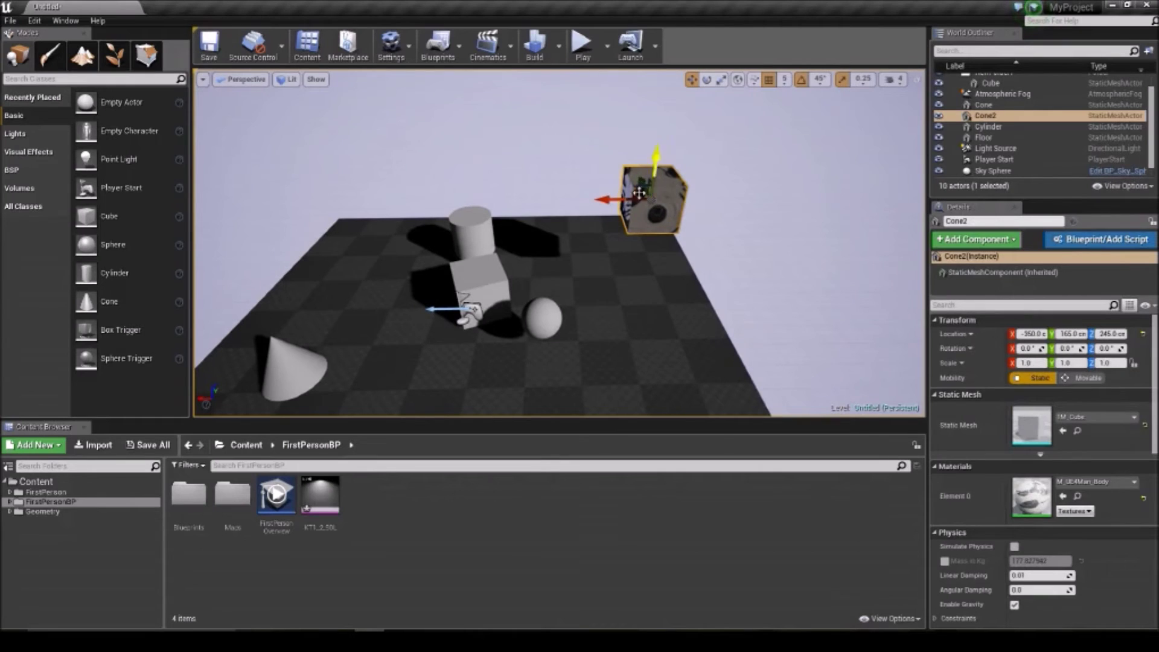
pyautogui.click(1093, 482)
pyautogui.click(1024, 393)
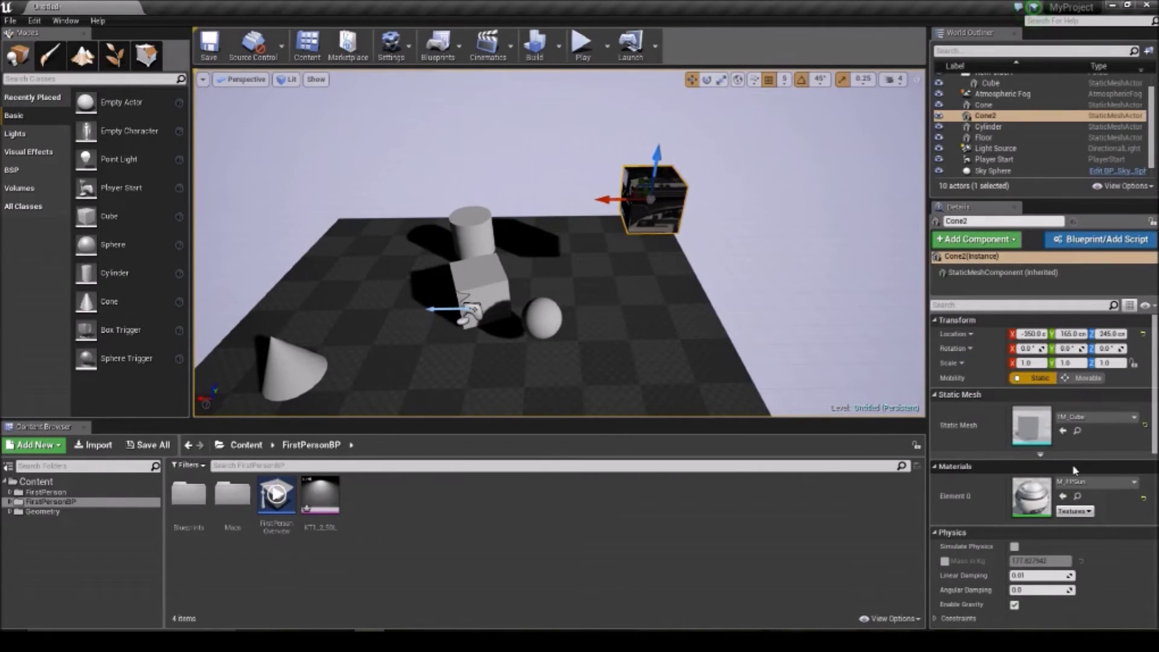
pyautogui.click(1086, 481)
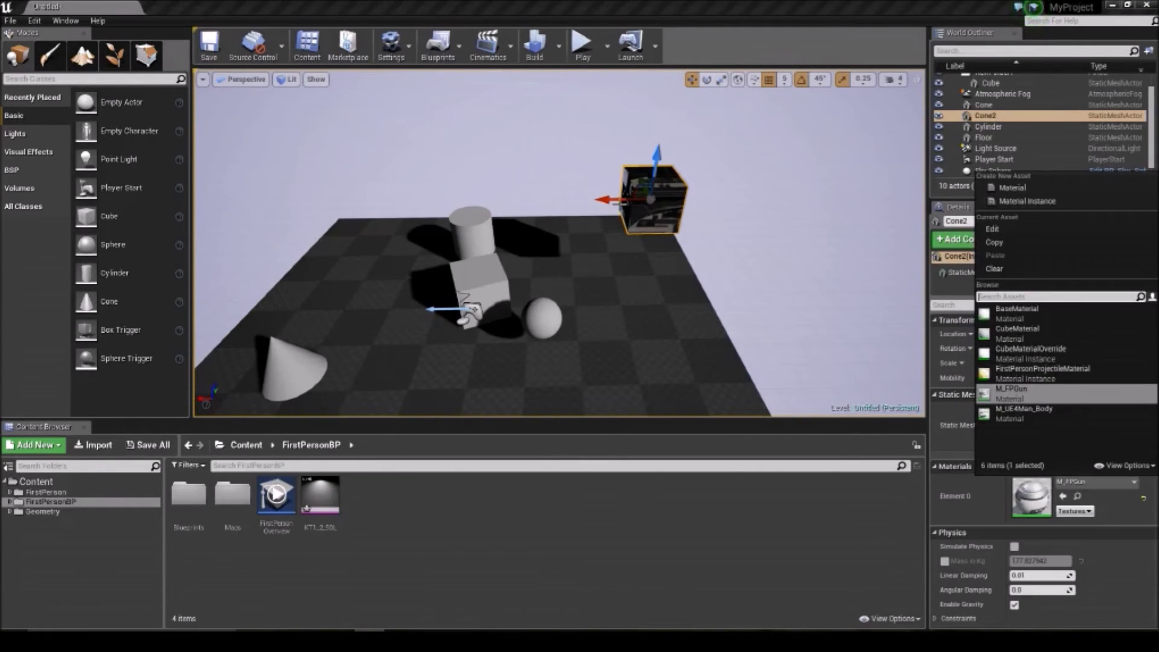
pyautogui.click(620, 204)
pyautogui.click(653, 212)
pyautogui.press('f')
pyautogui.moveTo(654, 290); pyautogui.dragTo(592, 266, button='right')
pyautogui.keyDown('alt'); pyautogui.moveTo(526, 235); pyautogui.dragTo(709, 286); pyautogui.keyUp('alt')
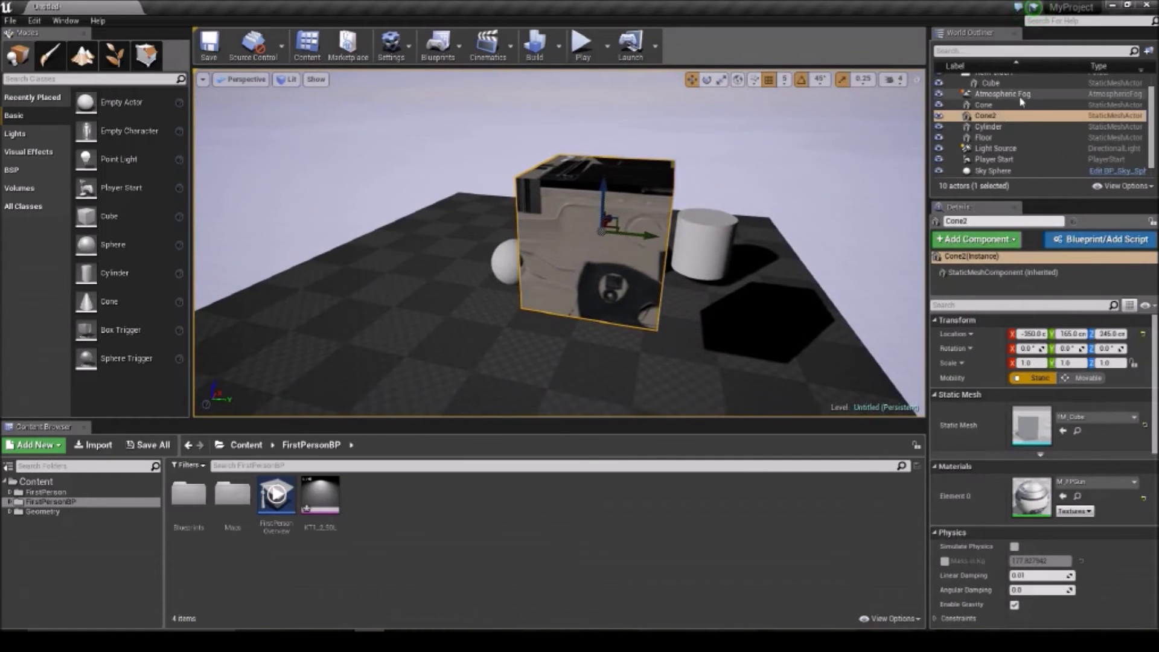
pyautogui.keyDown('alt'); pyautogui.moveTo(777, 321); pyautogui.dragTo(716, 329); pyautogui.keyUp('alt')
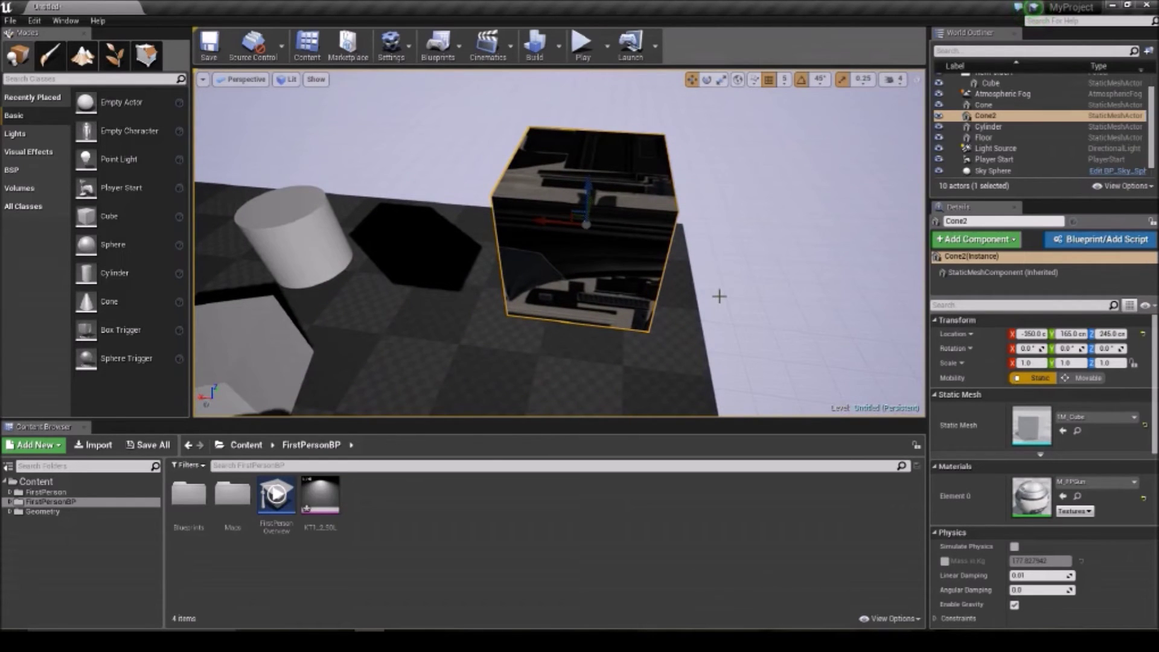
# - Enable Simulate Physics on the gun-textured cube, play the level to shoot at it, and stop the session
pyautogui.scroll(-2, 1019, 513)
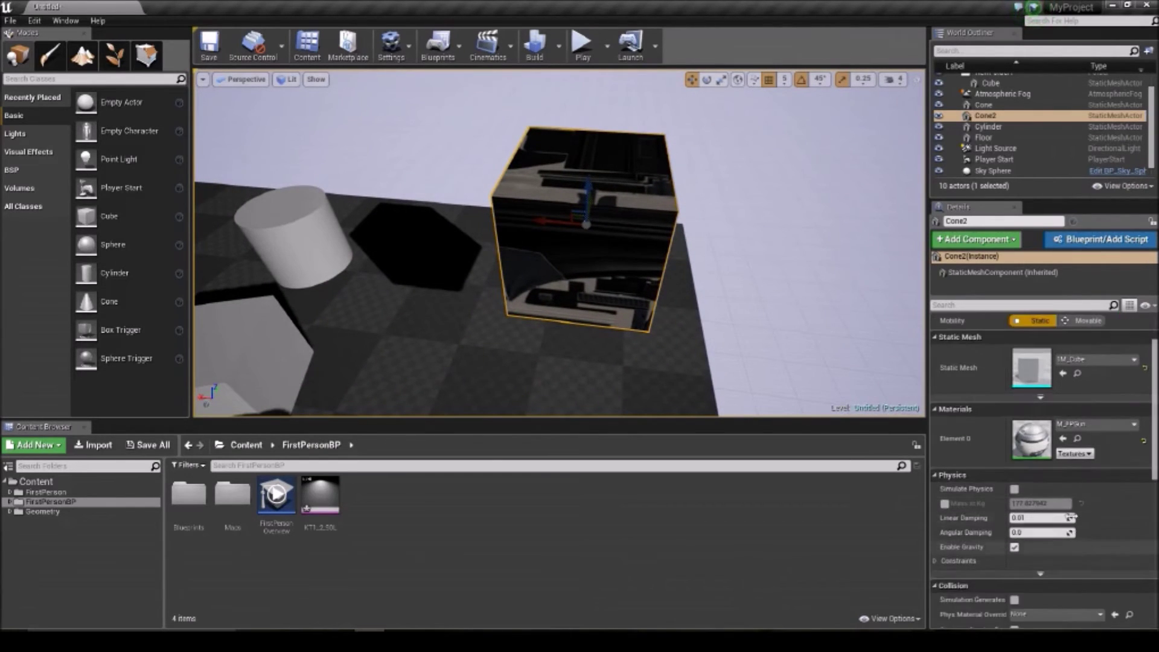
pyautogui.click(1015, 489)
pyautogui.click(581, 49)
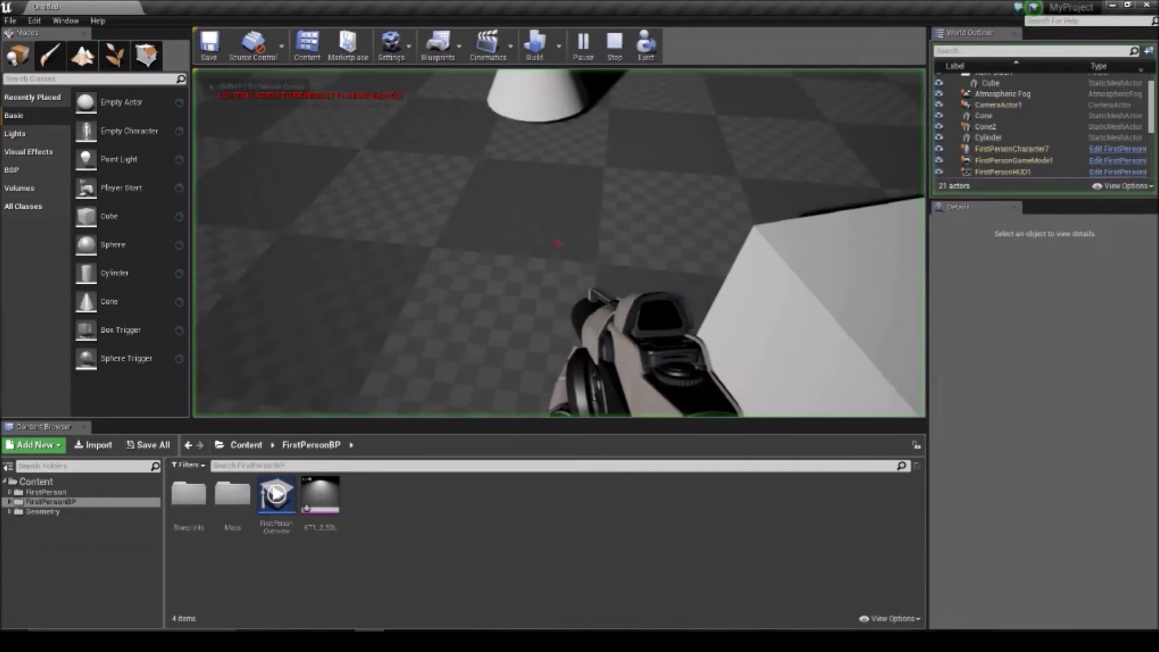
pyautogui.press('w')
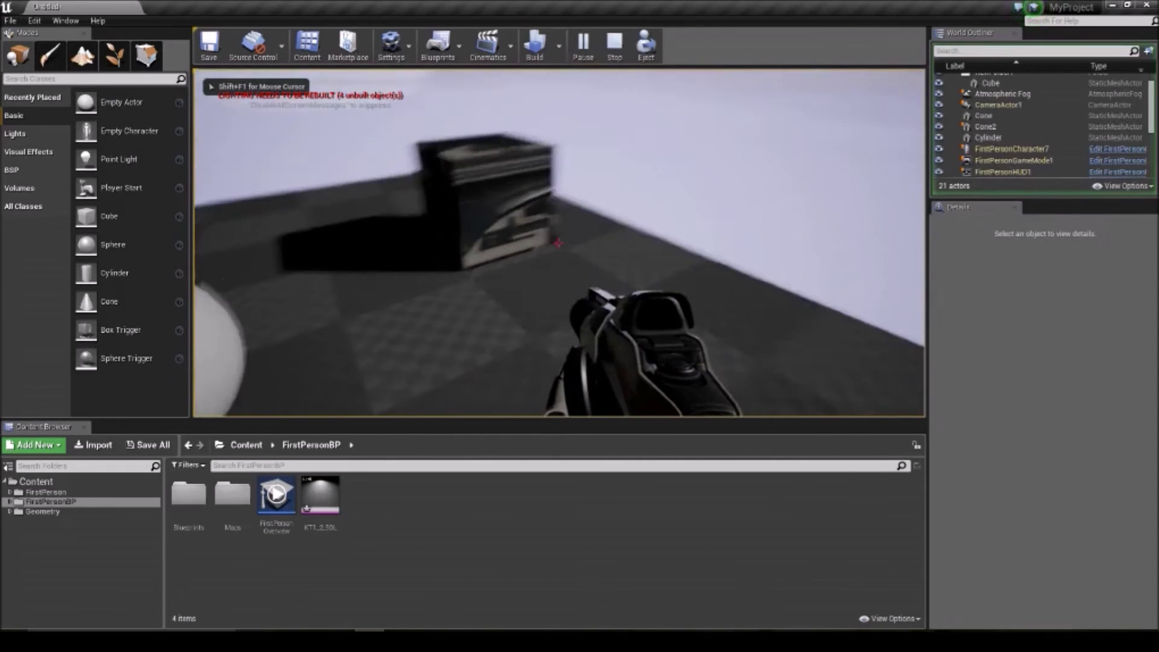
pyautogui.press('w')
pyautogui.click(559, 243)
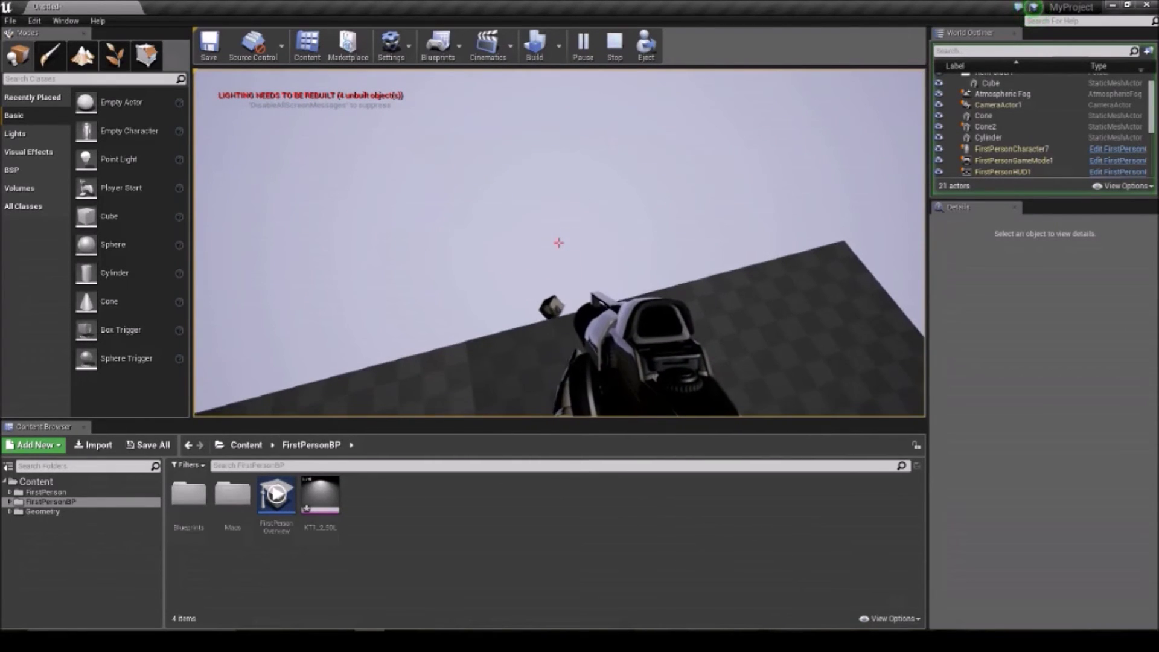
pyautogui.press('Escape')
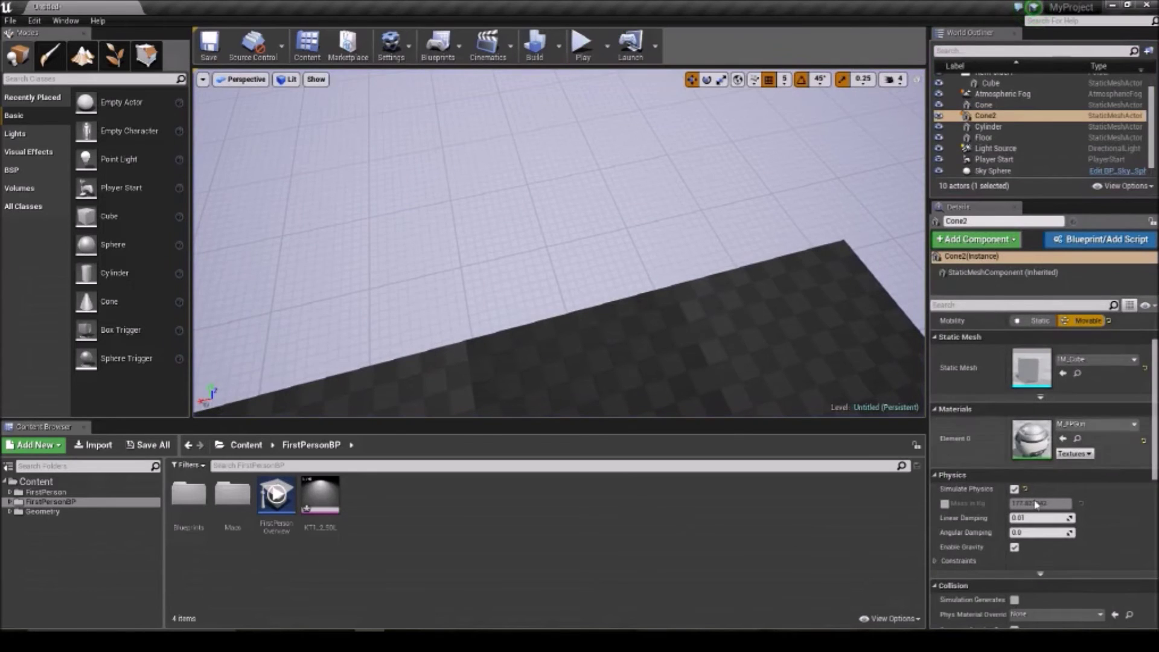
# - Disable Simulate Physics on the gun-textured cube, play the level and fire several shots at it, and stop the session
pyautogui.click(1014, 489)
pyautogui.click(606, 47)
pyautogui.click(583, 48)
pyautogui.press('a')
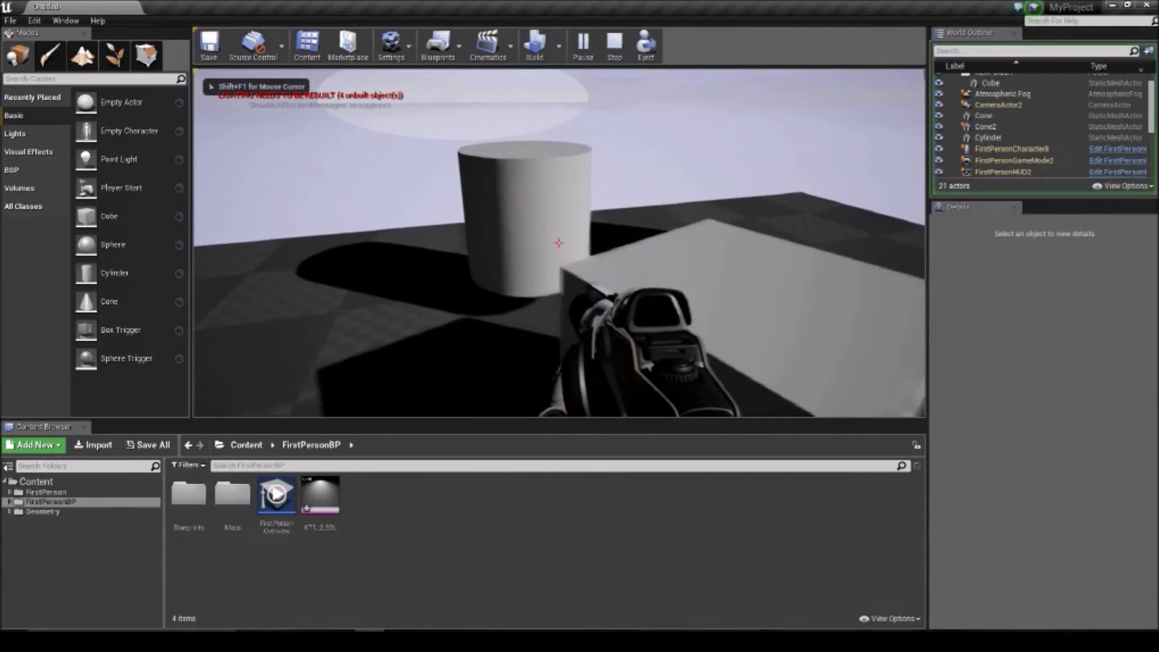
pyautogui.press('w')
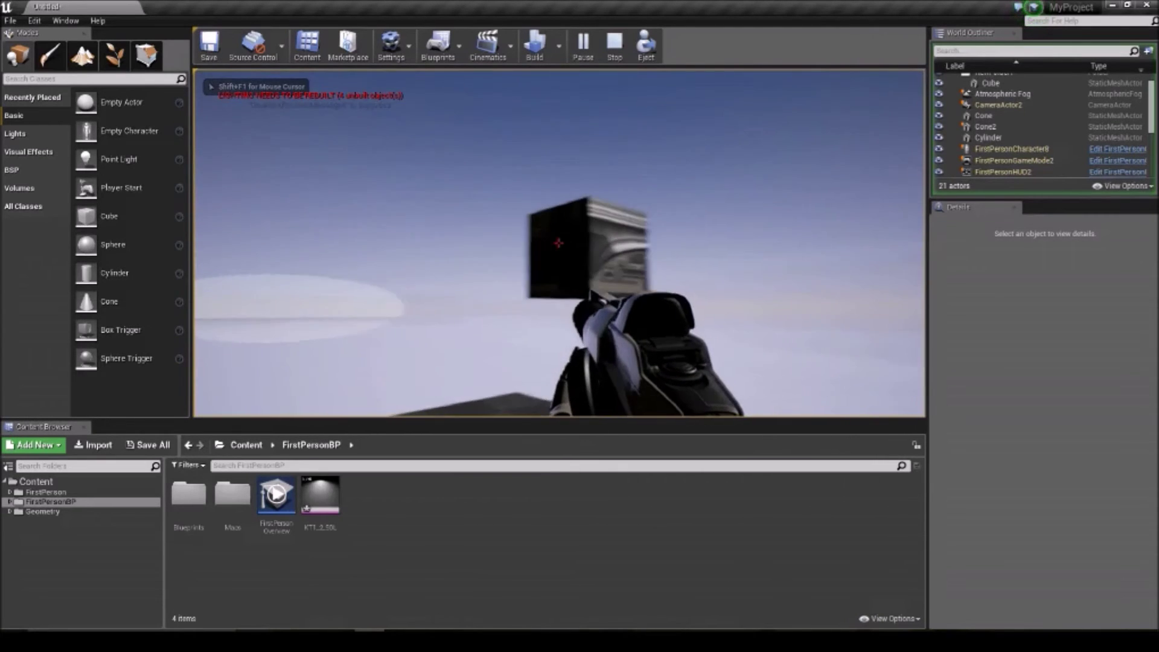
pyautogui.click(559, 243)
pyautogui.click(559, 243)
pyautogui.click(558, 243)
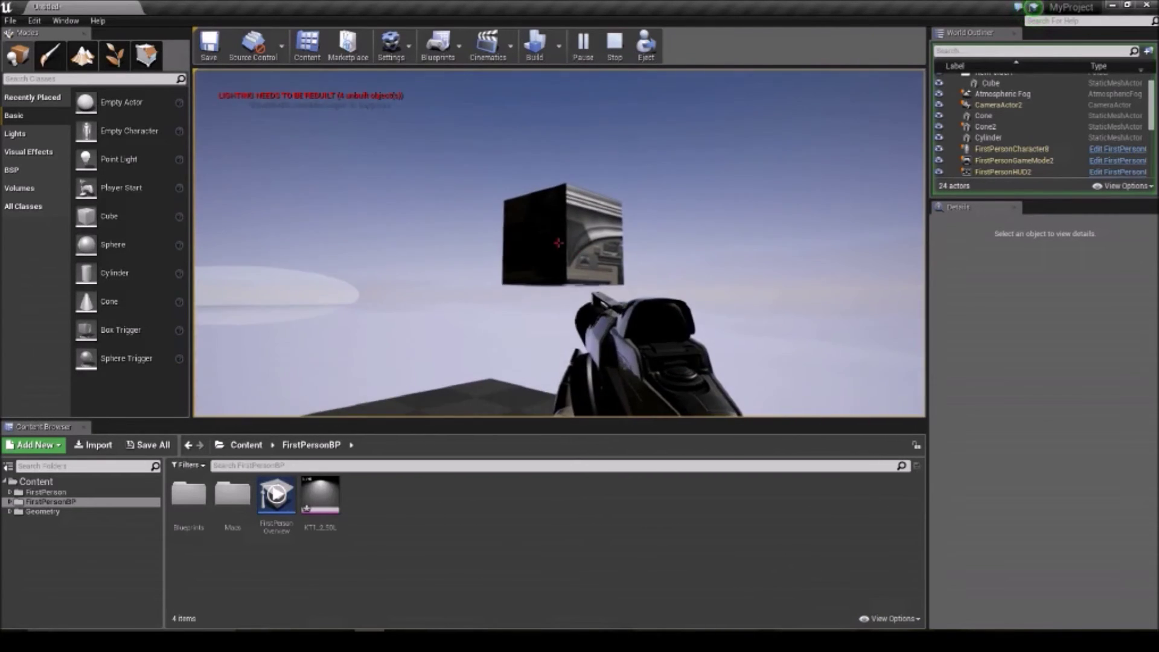
pyautogui.press('Escape')
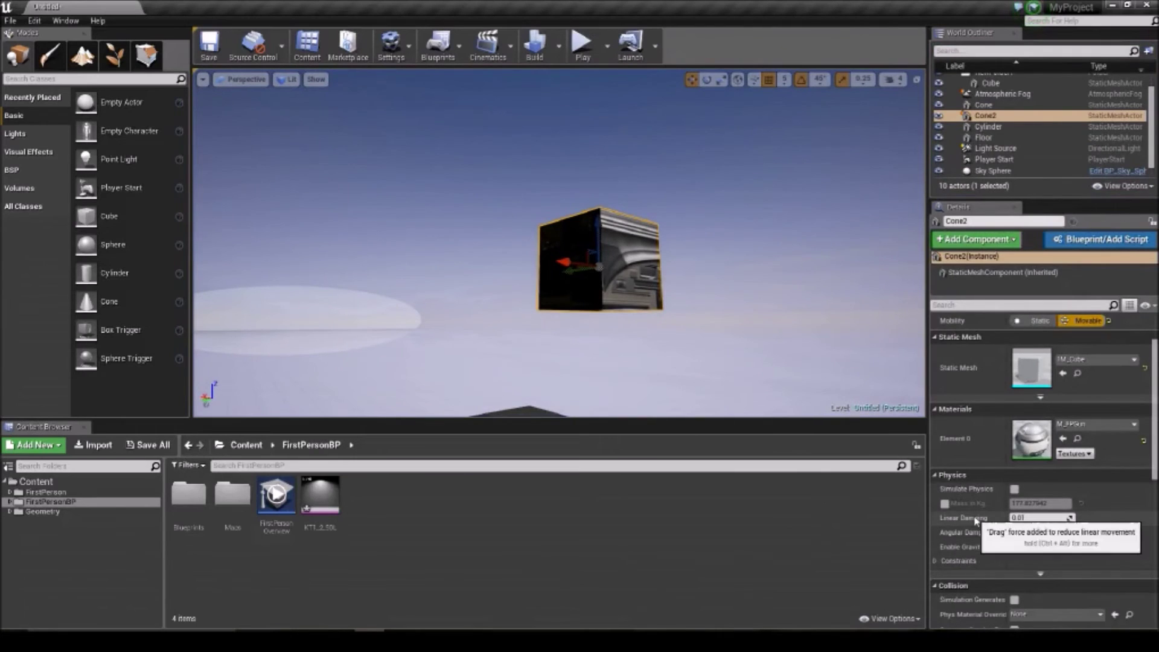
# - Review the gun-textured cube's physics constraints and its collision, lighting and rendering settings
pyautogui.scroll(-1, 955, 519)
pyautogui.scroll(-1, 991, 498)
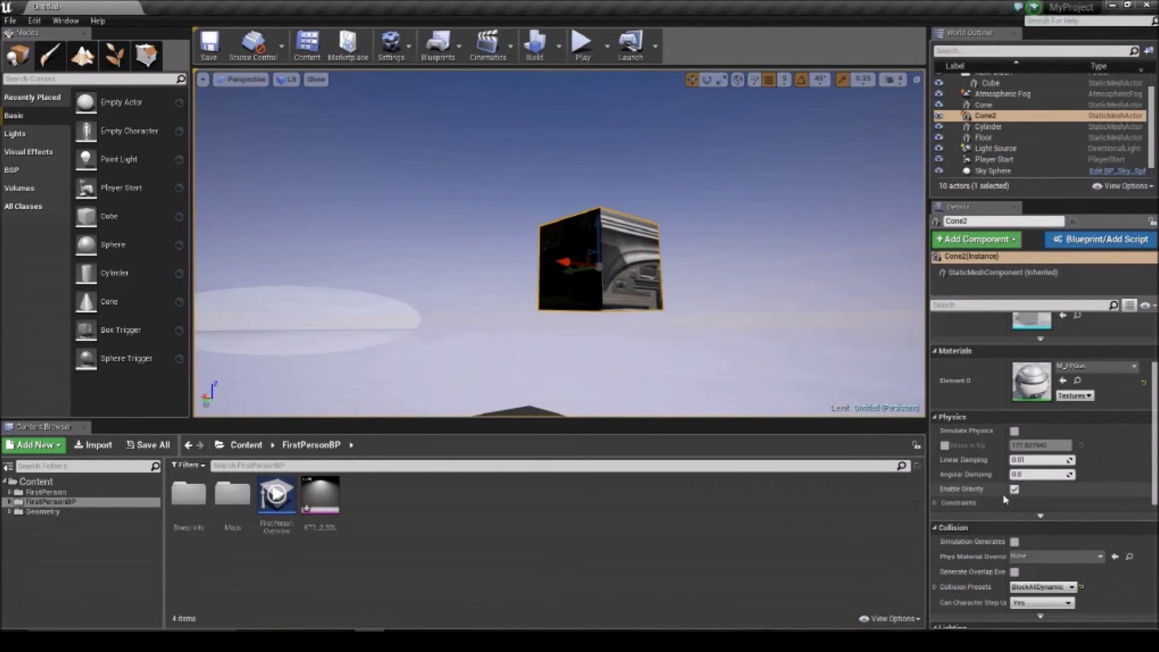
pyautogui.moveTo(927, 502); pyautogui.dragTo(929, 503)
pyautogui.click(937, 502)
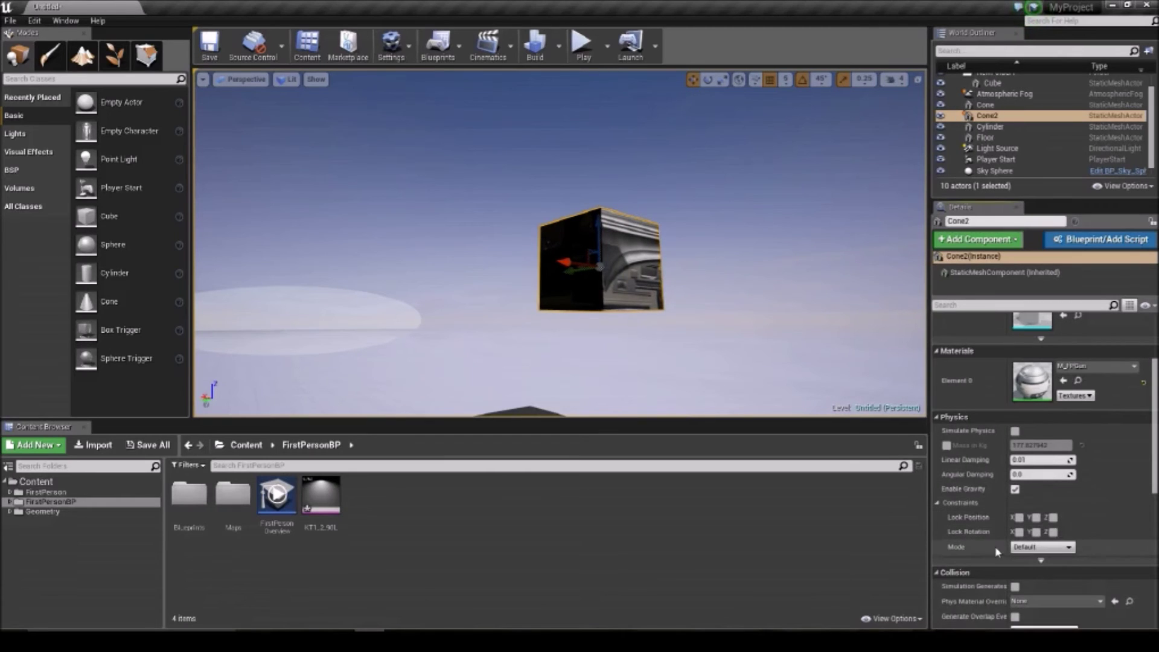
pyautogui.scroll(-3, 1021, 534)
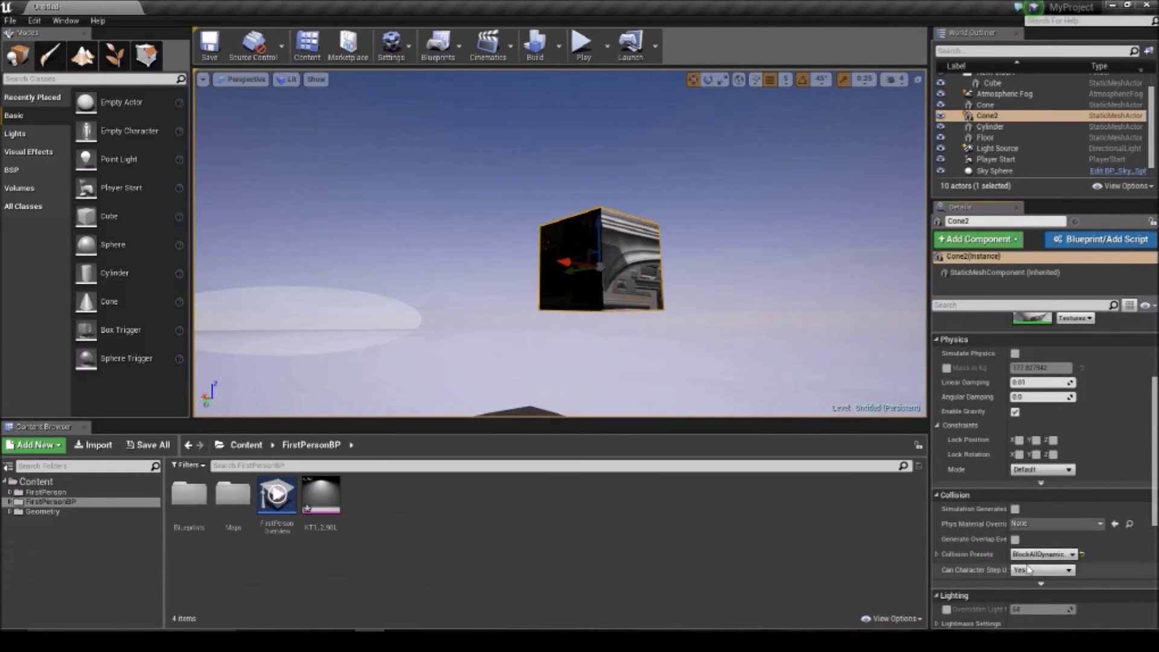
pyautogui.scroll(-2, 1005, 561)
pyautogui.scroll(-3, 998, 558)
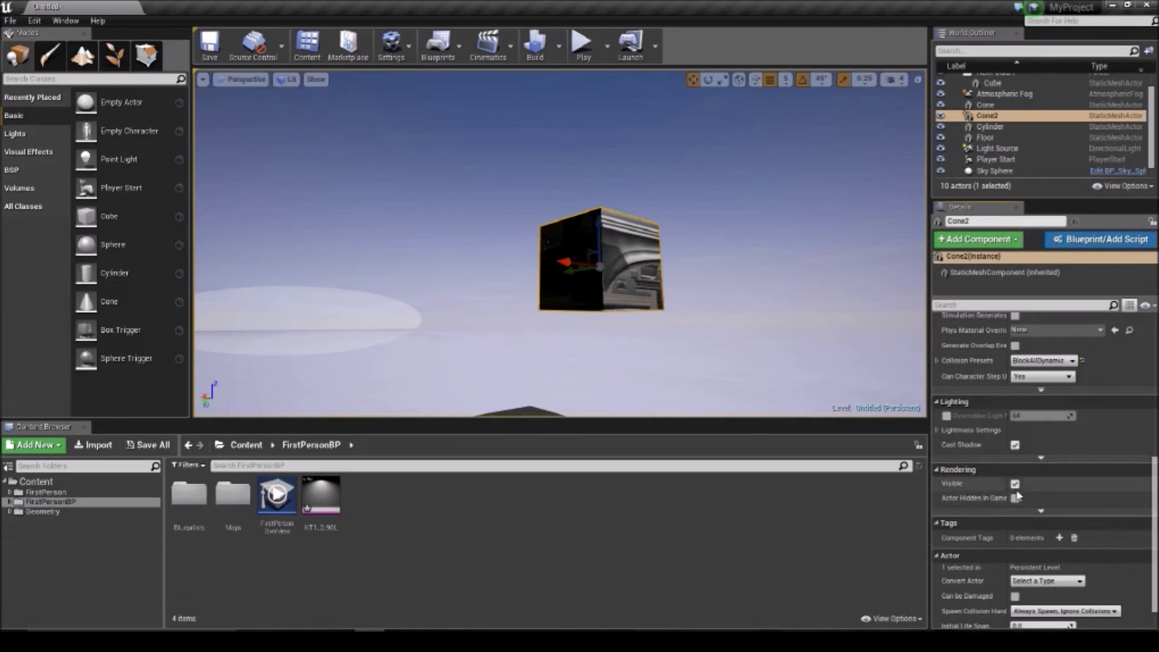
# - Toggle the gun-textured cube's Visible rendering option off and back on
pyautogui.click(1016, 485)
pyautogui.click(1015, 485)
pyautogui.scroll(-1, 1002, 483)
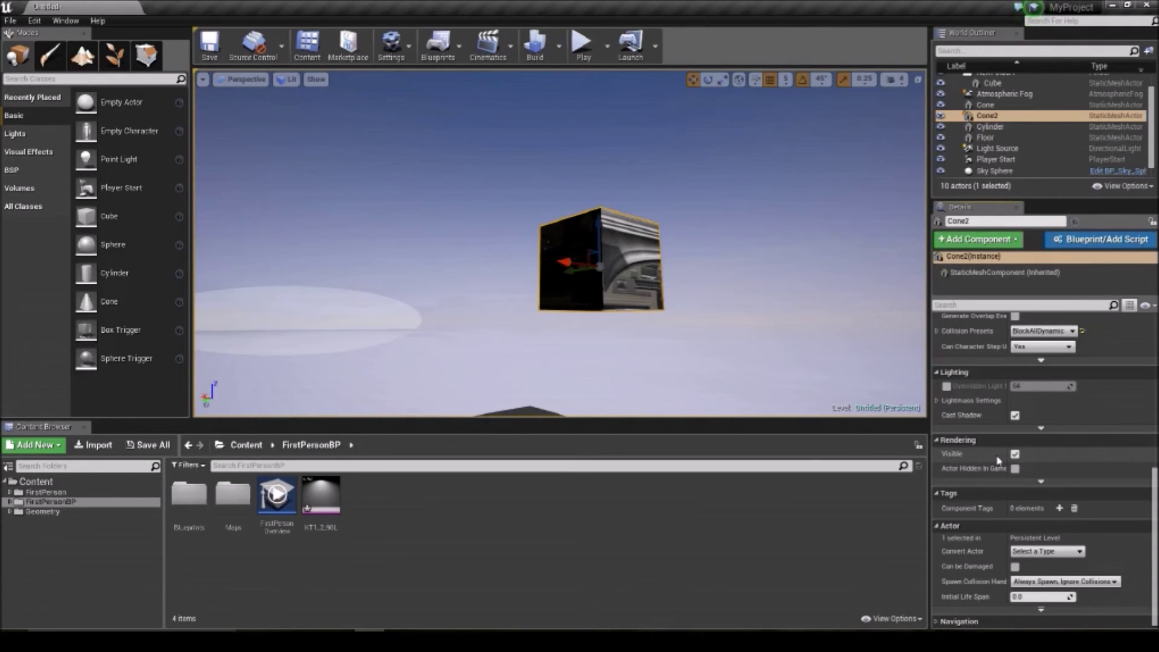
pyautogui.click(1015, 453)
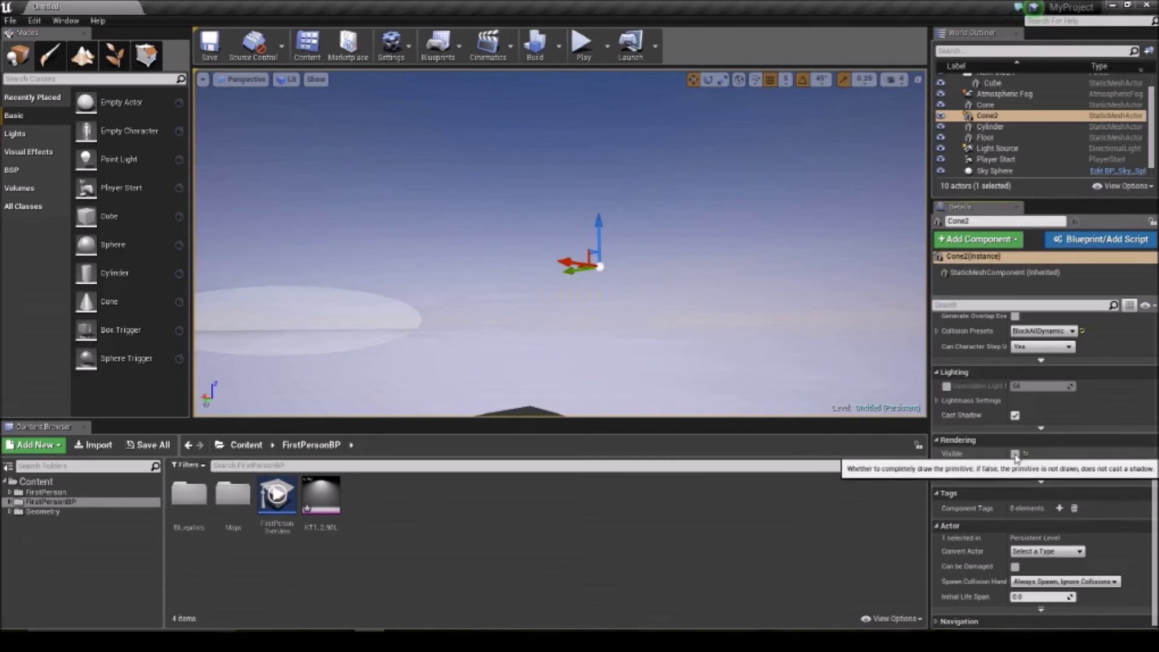
pyautogui.click(1015, 453)
# - Add a new cube to the level and move it onto the floor's edge on the cone's side
pyautogui.click(534, 252)
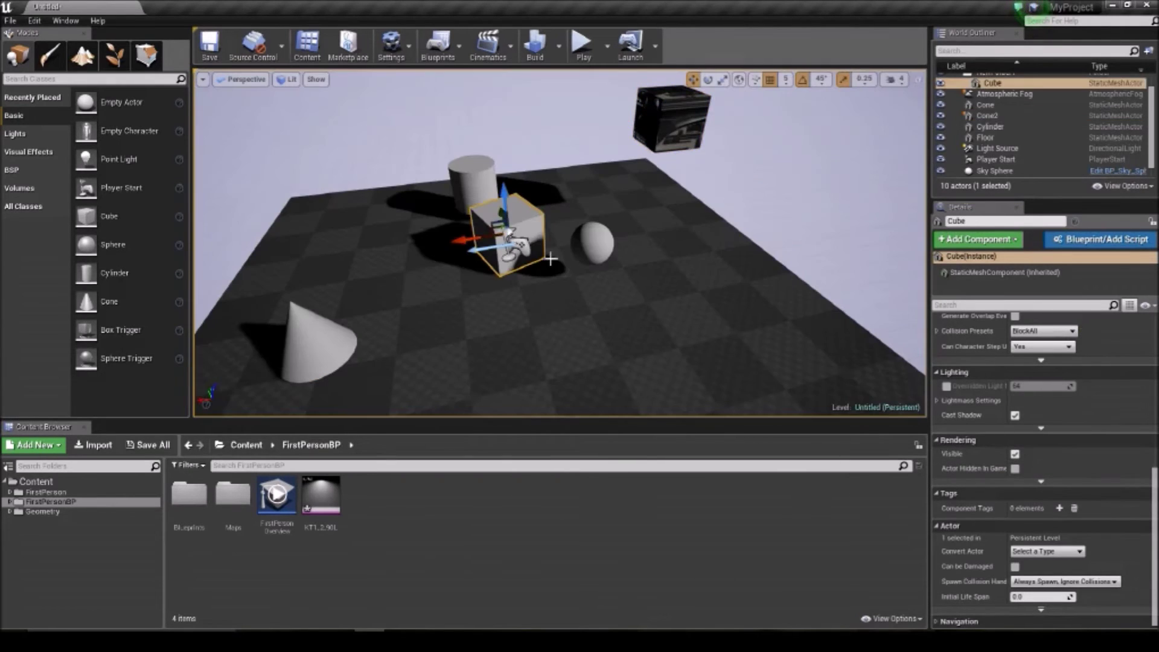
pyautogui.moveTo(90, 208); pyautogui.dragTo(308, 181)
pyautogui.moveTo(308, 181); pyautogui.dragTo(459, 187, button='right')
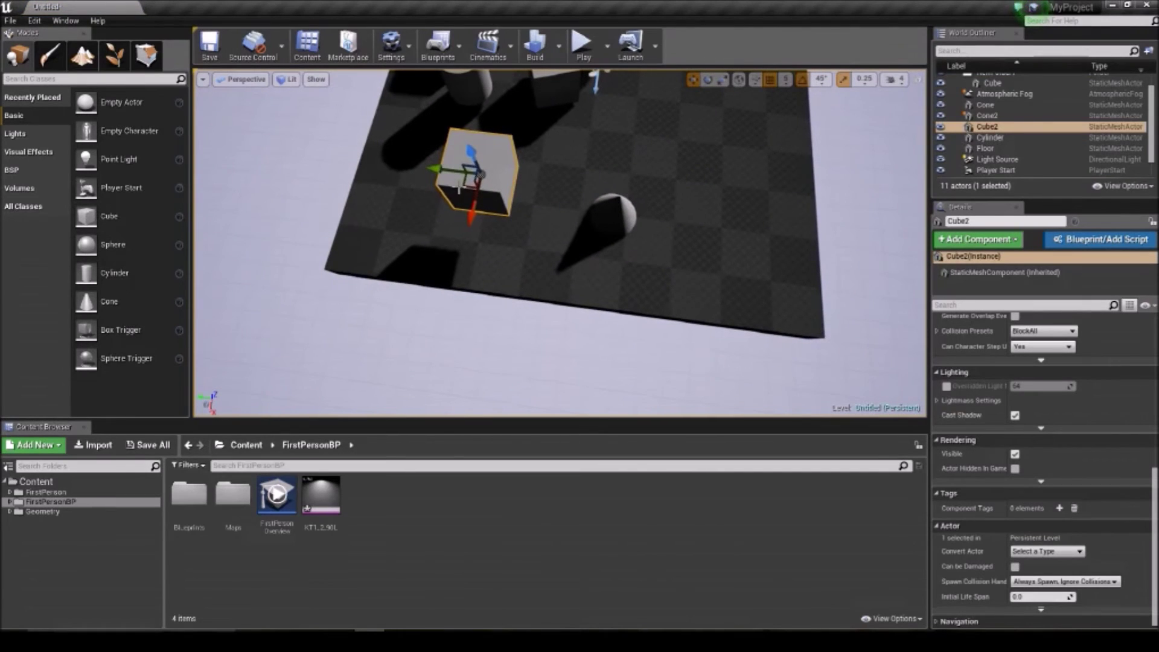
pyautogui.moveTo(473, 211); pyautogui.dragTo(470, 332)
pyautogui.moveTo(438, 262); pyautogui.dragTo(440, 261, button='right')
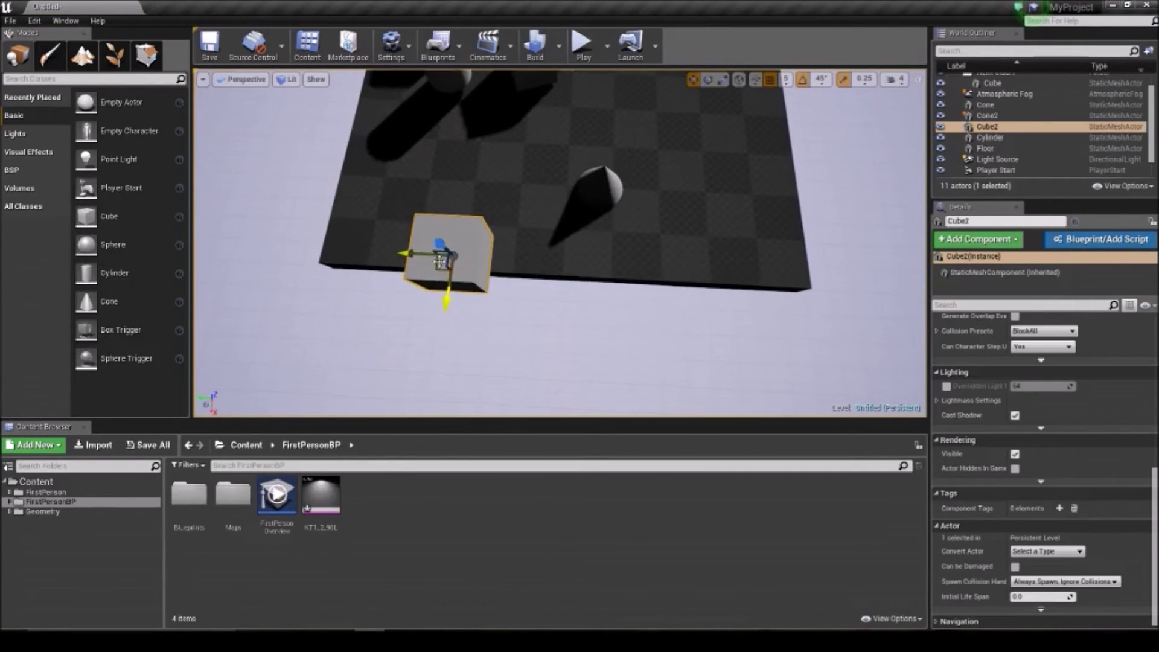
pyautogui.moveTo(438, 244); pyautogui.dragTo(448, 269)
# - Scale the new cube along the floor's edge and upward to form a long, tall wall
pyautogui.click(722, 81)
pyautogui.moveTo(432, 275); pyautogui.dragTo(272, 288)
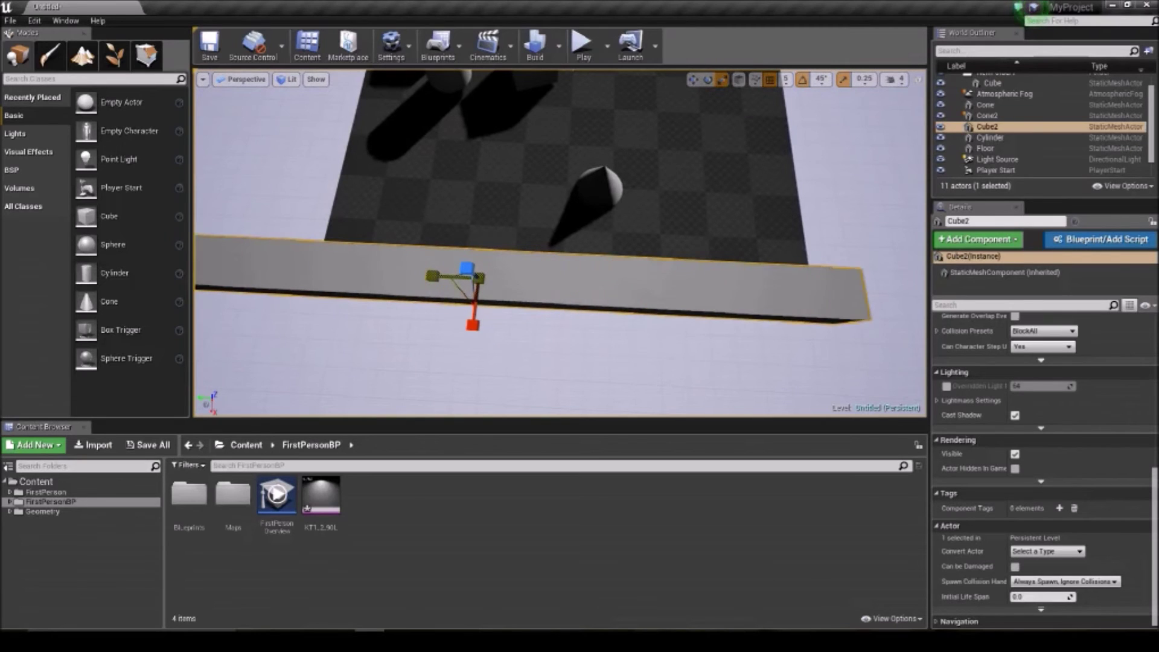
pyautogui.moveTo(466, 267); pyautogui.dragTo(459, 199)
pyautogui.keyDown('alt'); pyautogui.moveTo(744, 211); pyautogui.dragTo(530, 211); pyautogui.keyUp('alt')
pyautogui.moveTo(694, 374); pyautogui.dragTo(802, 392, button='right')
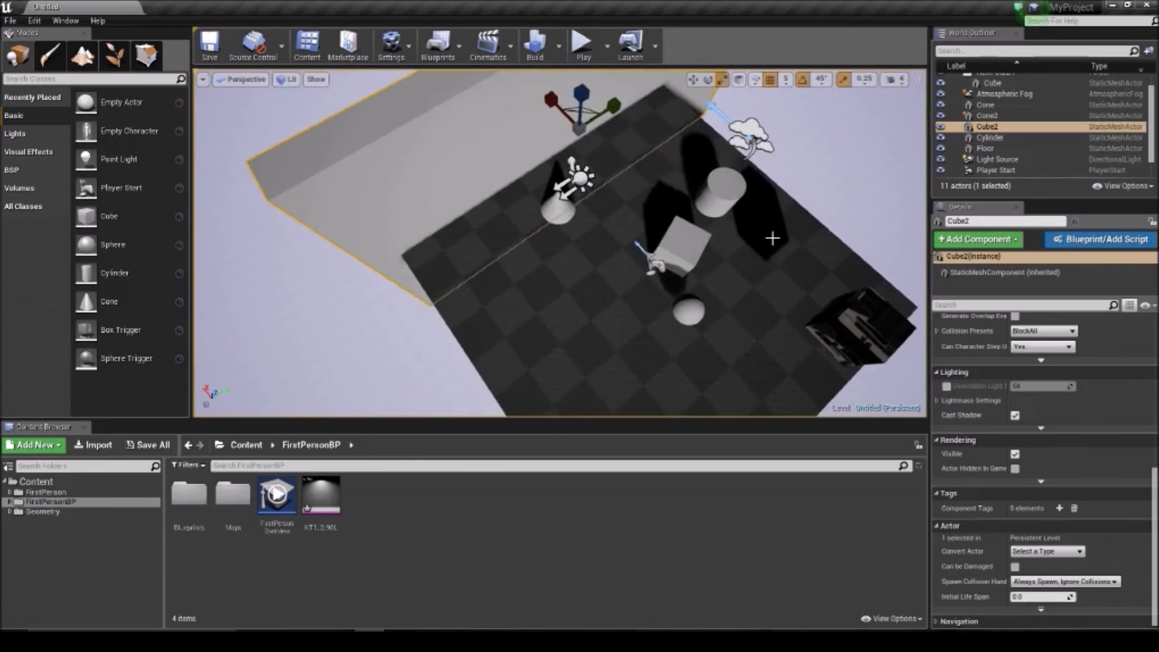
# - Turn off the Visible rendering option of the wall
pyautogui.scroll(3, 997, 430)
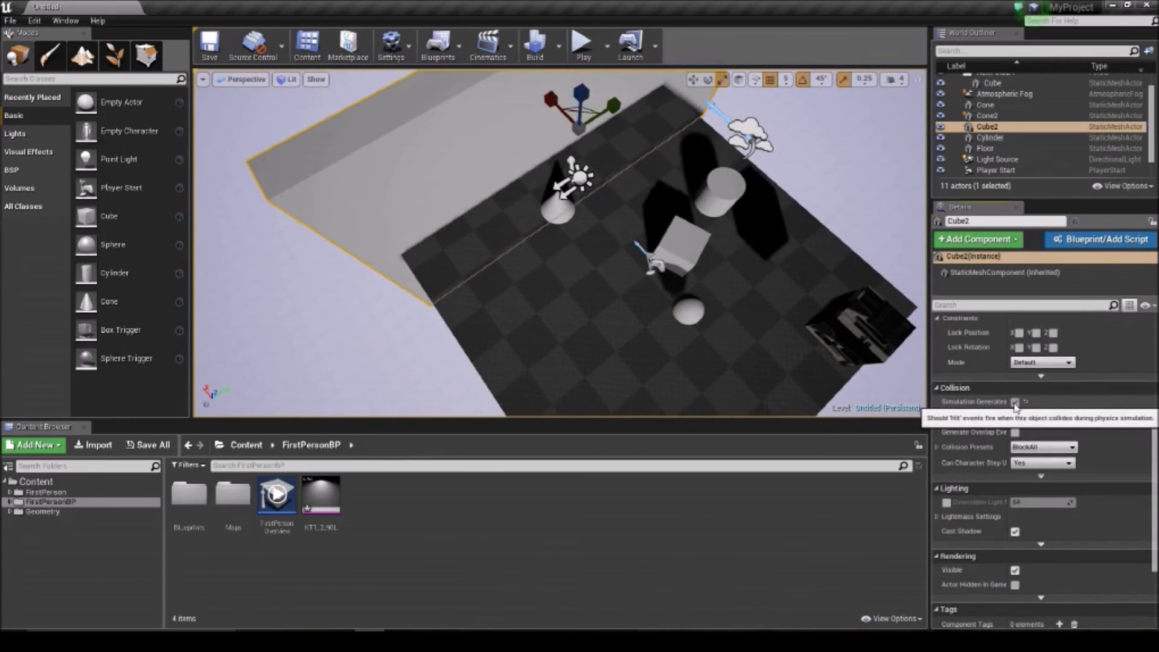
pyautogui.scroll(-4, 984, 510)
pyautogui.scroll(-1, 984, 510)
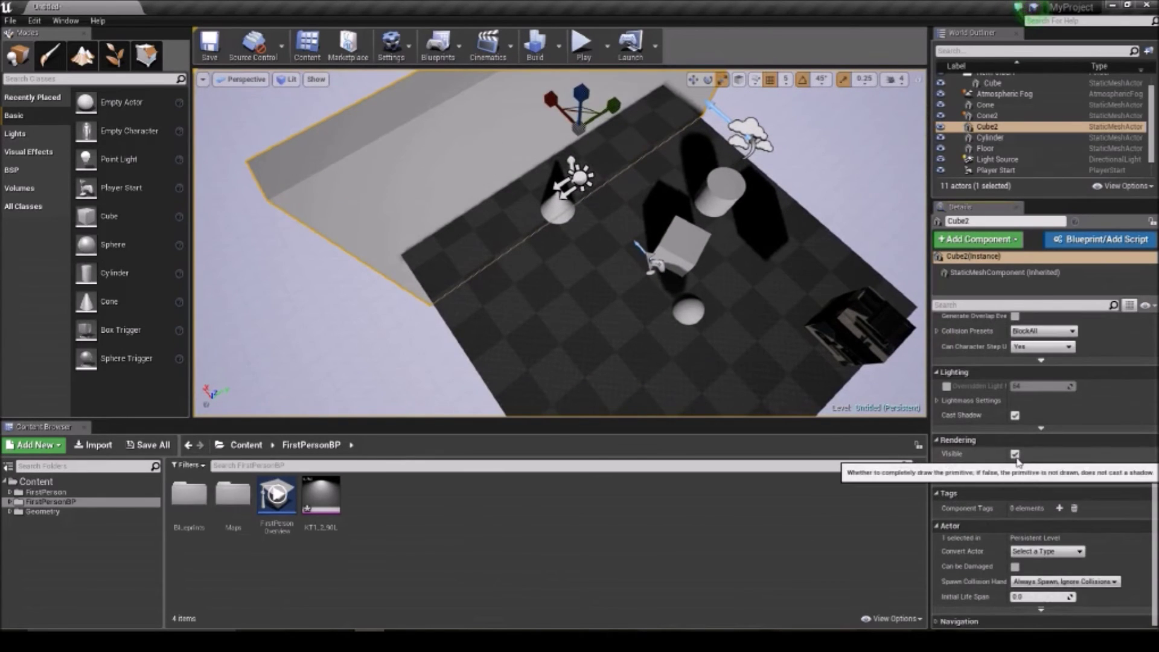
pyautogui.click(1015, 453)
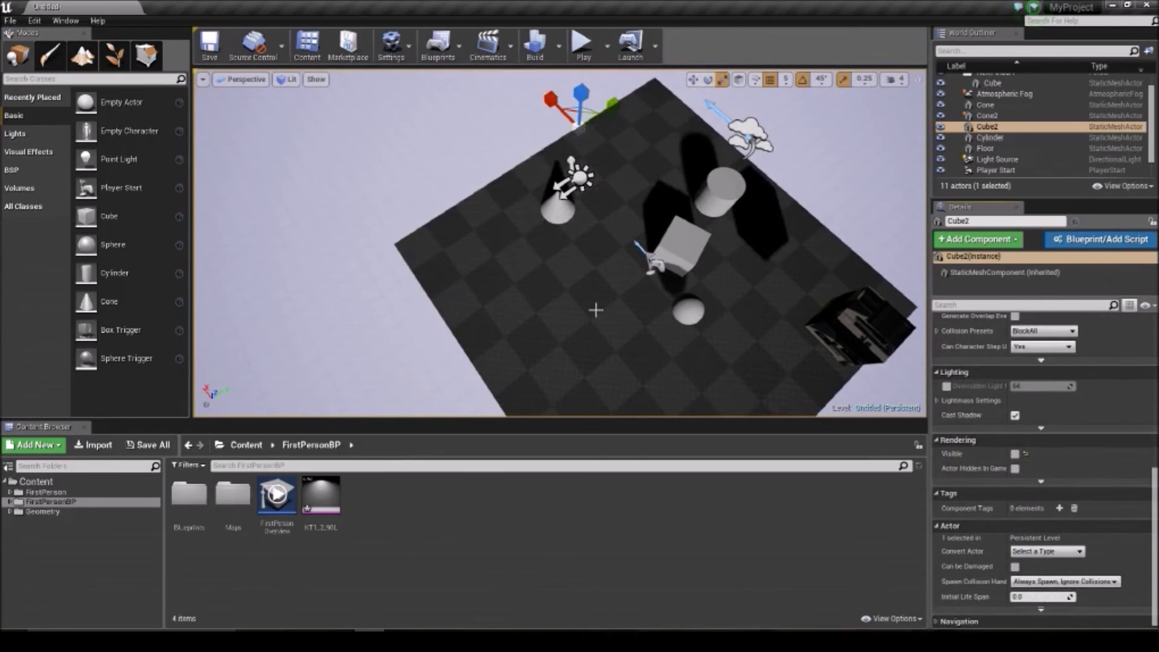
# - Play the level, shoot at the hidden wall along the floor's edge and around it, and stop the play session
pyautogui.click(582, 45)
pyautogui.click(560, 242)
pyautogui.click(559, 243)
pyautogui.click(559, 242)
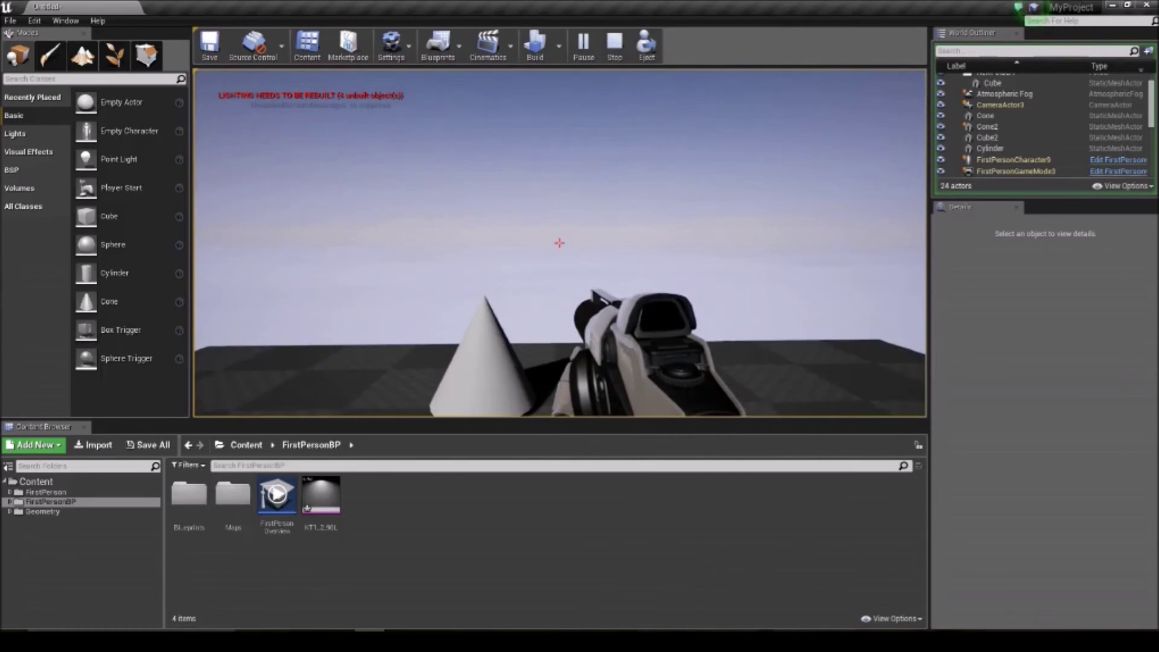
pyautogui.click(559, 243)
pyautogui.click(559, 242)
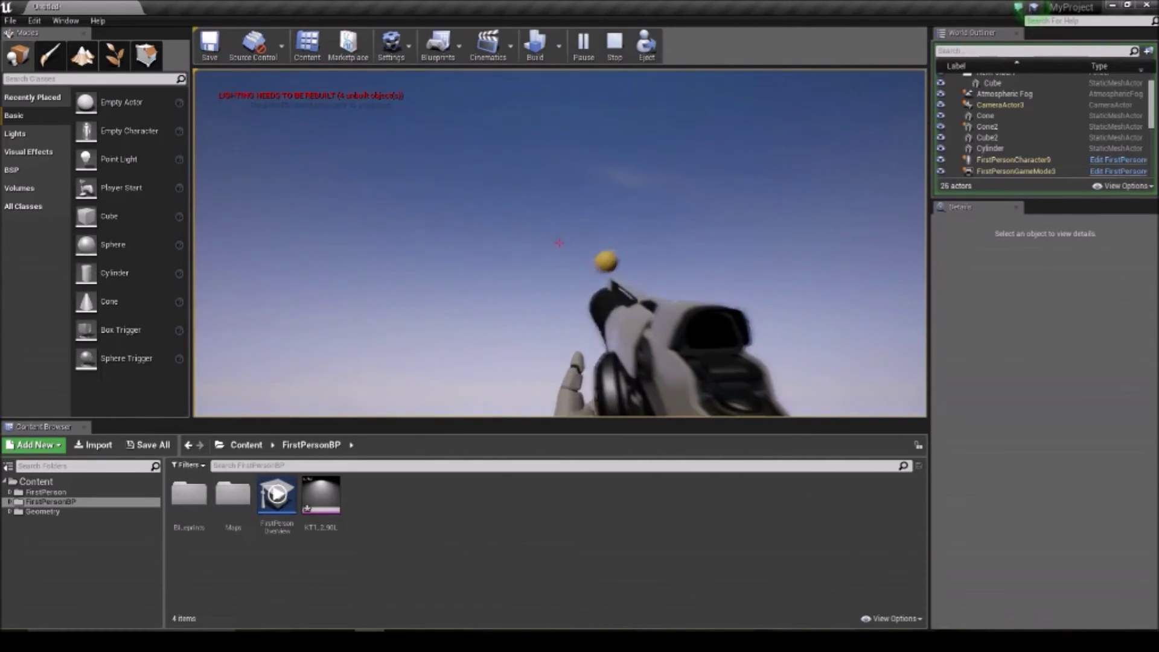
pyautogui.click(560, 242)
pyautogui.click(560, 242)
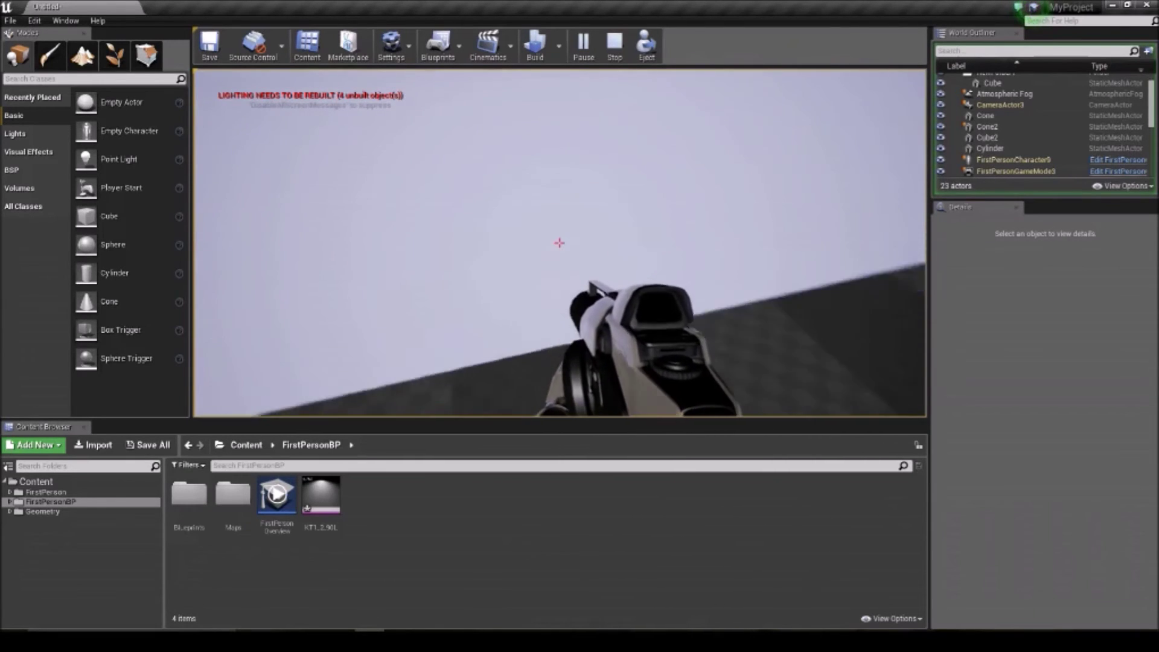
pyautogui.click(559, 242)
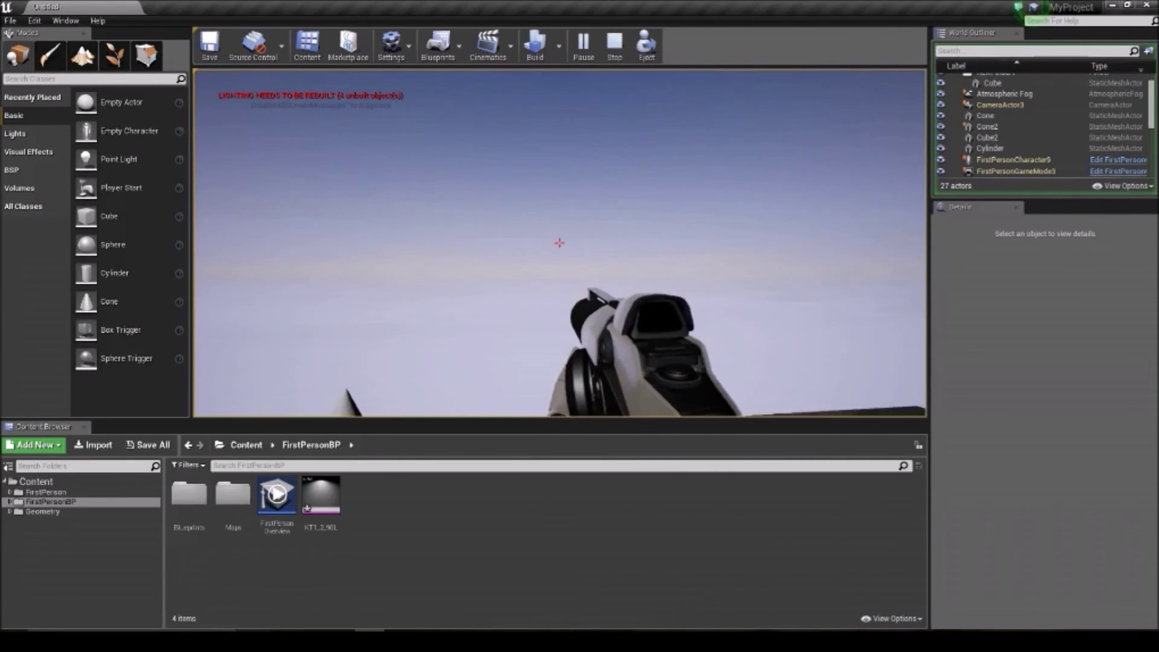
pyautogui.press('Escape')
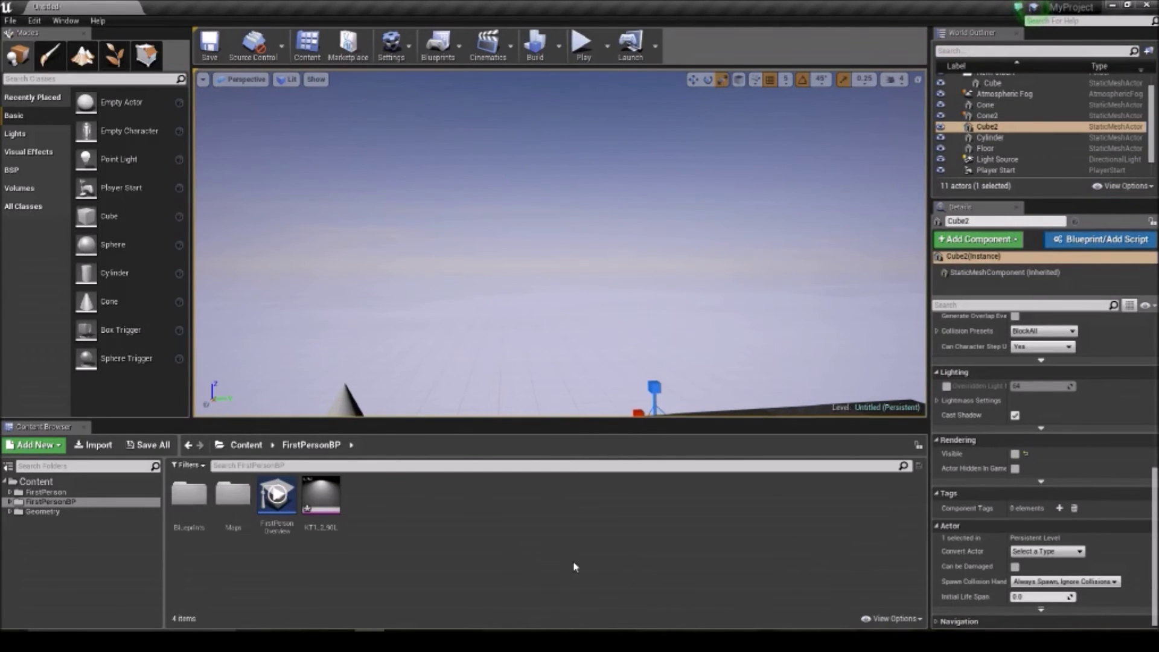
# - Add a directional light at the floor's edge near the gun-textured cube and raise it to a height of 430 cm
pyautogui.moveTo(561, 257); pyautogui.dragTo(718, 356, button='right')
pyautogui.moveTo(567, 338); pyautogui.dragTo(567, 289, button='right')
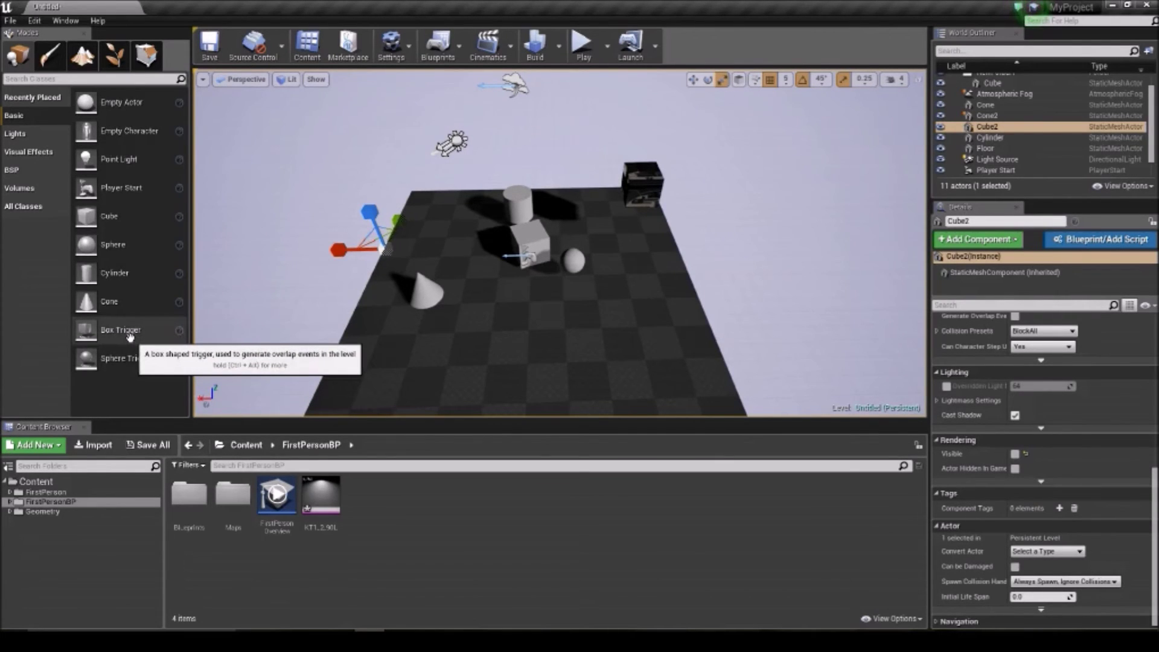
pyautogui.click(15, 133)
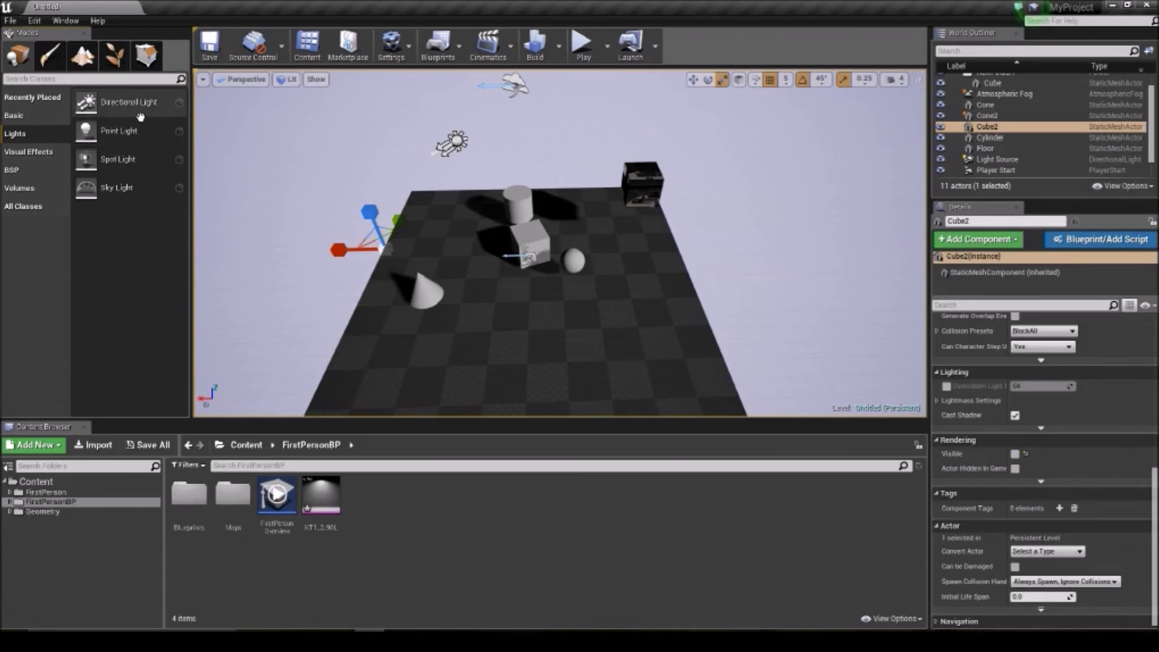
pyautogui.moveTo(91, 102); pyautogui.dragTo(674, 252)
pyautogui.click(692, 79)
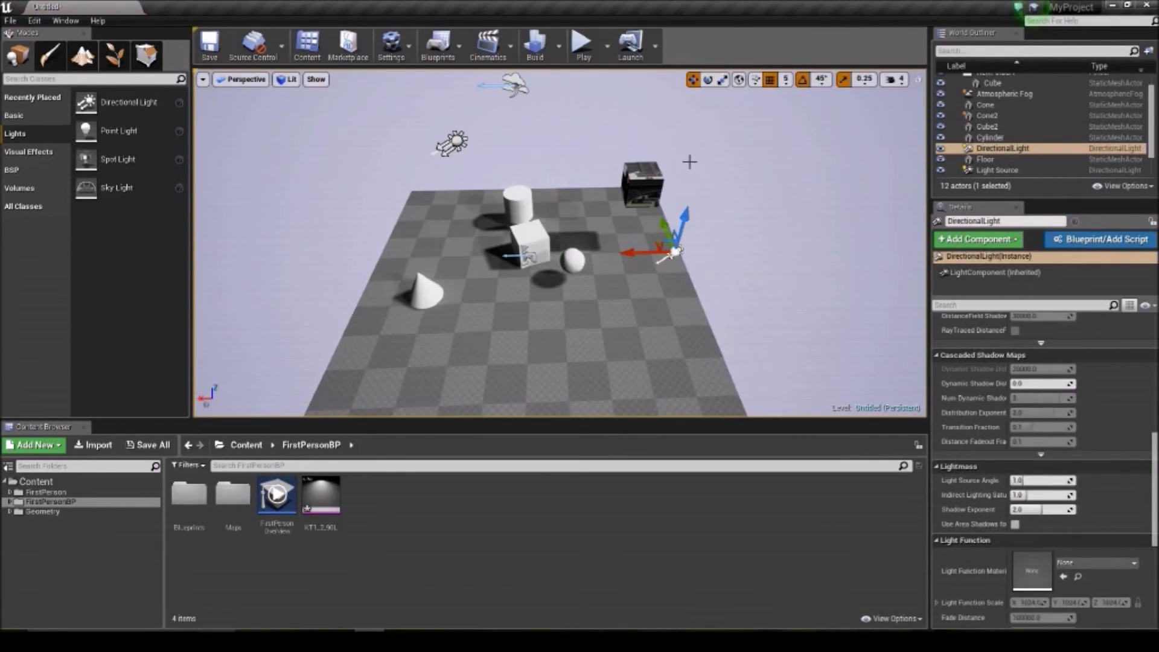
pyautogui.moveTo(680, 221); pyautogui.dragTo(714, 102)
pyautogui.moveTo(713, 103); pyautogui.dragTo(649, 230, button='right')
pyautogui.press('r')
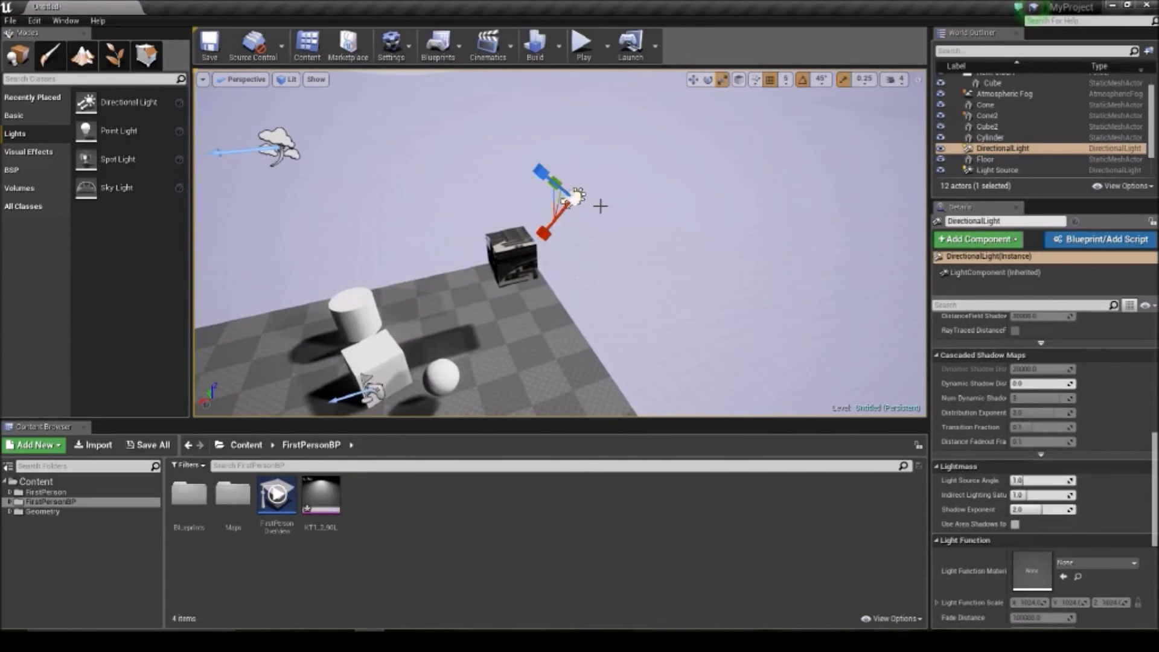
pyautogui.click(692, 79)
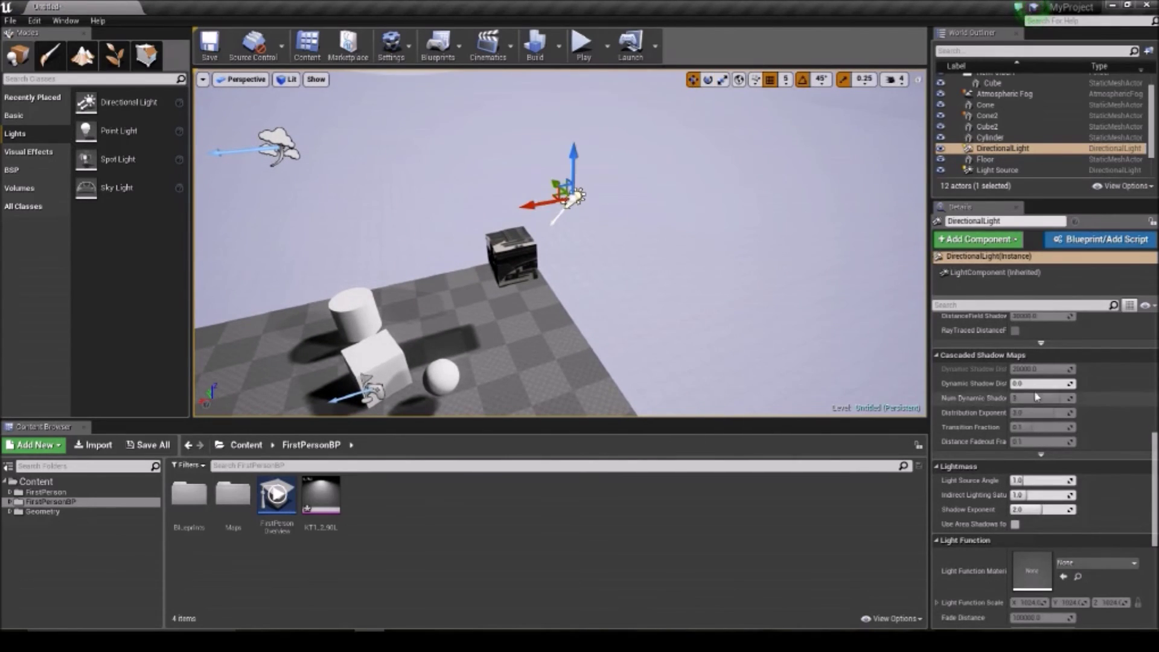
# - Raise the directional light's intensity to about 17.4 and change its light color to pink
pyautogui.scroll(10, 1036, 396)
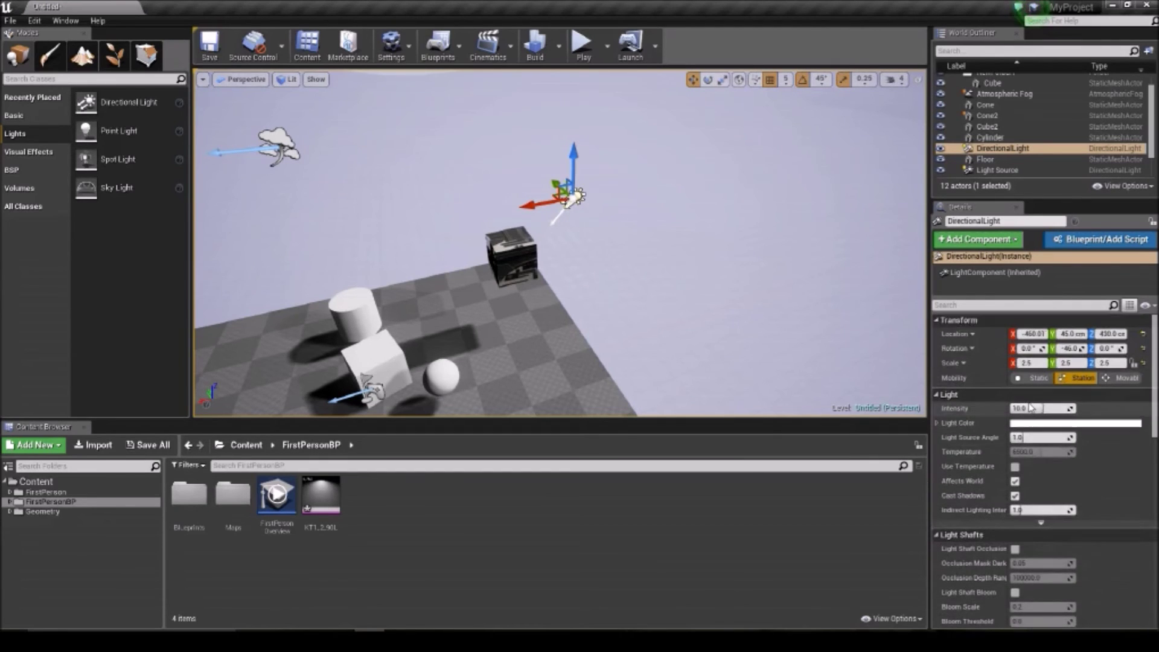
pyautogui.scroll(-1, 1031, 408)
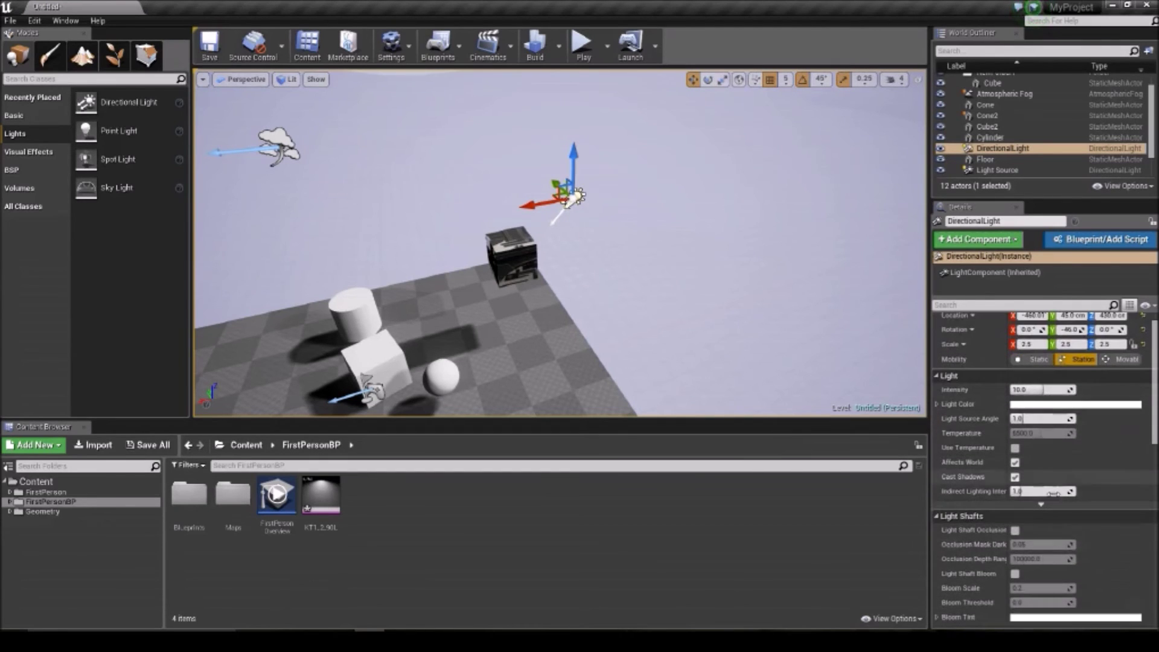
pyautogui.click(1015, 531)
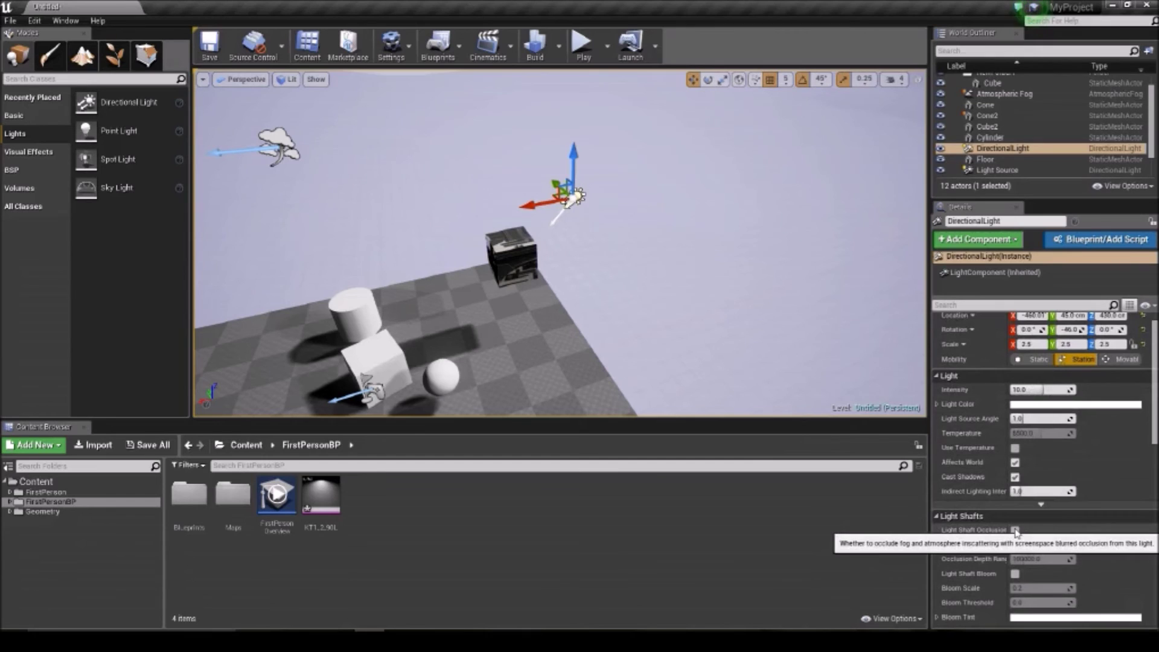
pyautogui.scroll(1, 1026, 482)
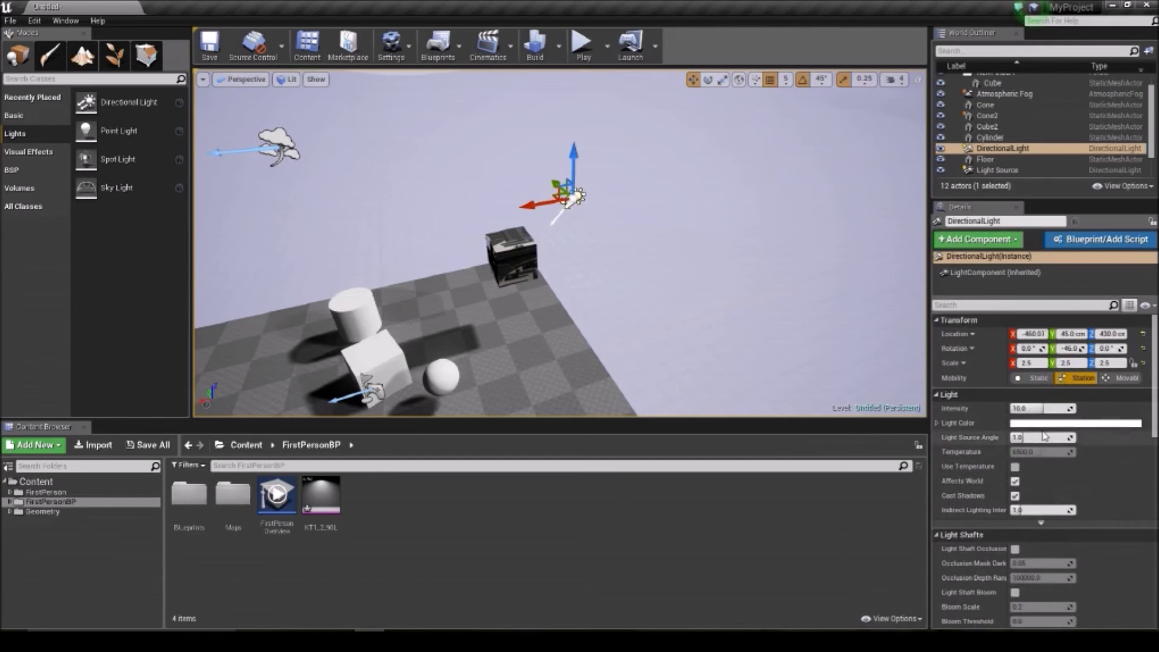
pyautogui.moveTo(1042, 408); pyautogui.dragTo(1074, 408)
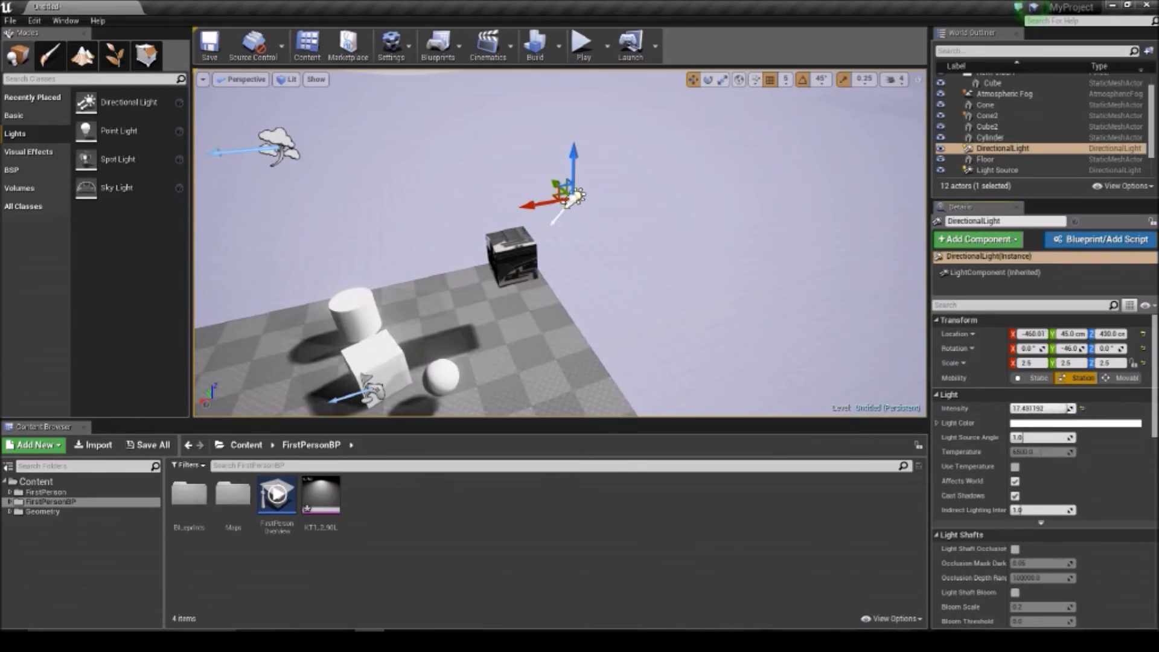
pyautogui.click(1038, 424)
pyautogui.moveTo(947, 463); pyautogui.dragTo(963, 443)
pyautogui.click(1099, 361)
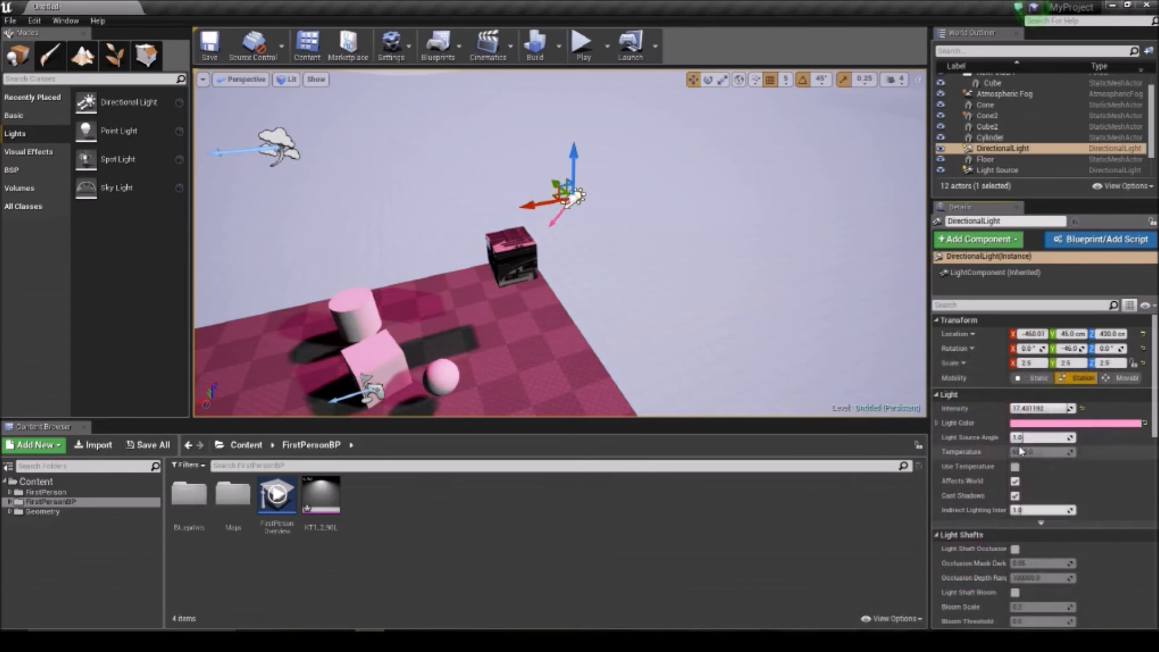
# - Set the directional light's source angle to about 1.28, enable Use Temperature with an adjusted temperature, and review its remaining settings
pyautogui.moveTo(1031, 438); pyautogui.dragTo(1026, 437)
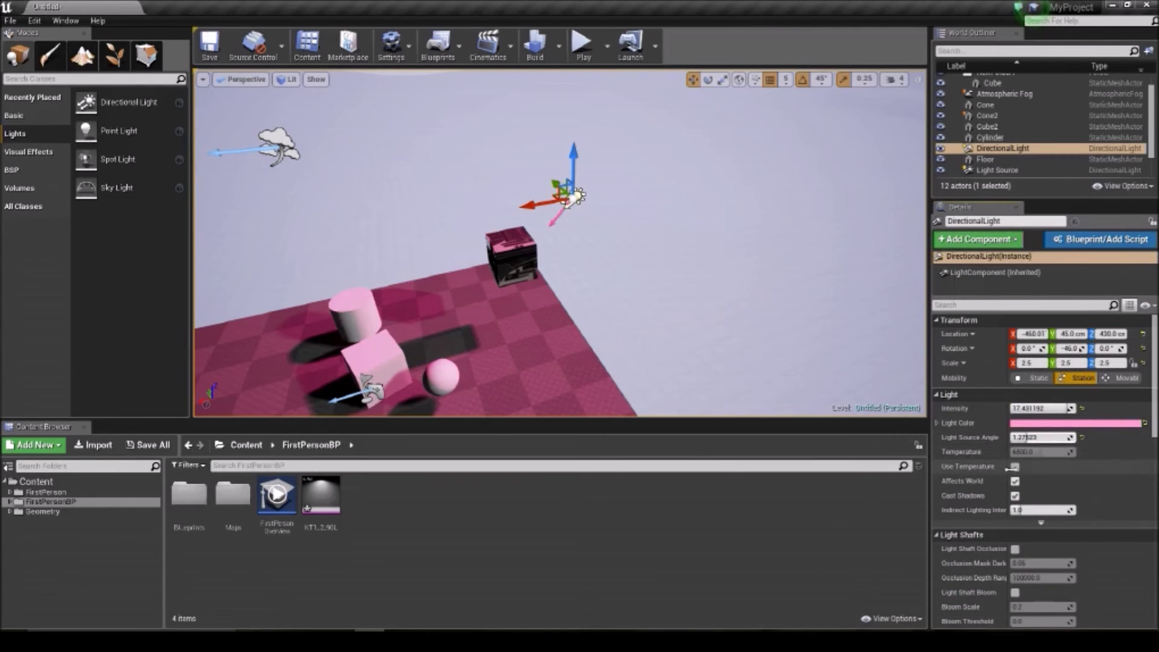
pyautogui.click(1014, 467)
pyautogui.moveTo(1057, 452)
pyautogui.mouseDown()
pyautogui.moveTo(1020, 452)
pyautogui.moveTo(1060, 452)
pyautogui.mouseUp()
pyautogui.scroll(-1, 1043, 505)
pyautogui.scroll(-5, 1042, 506)
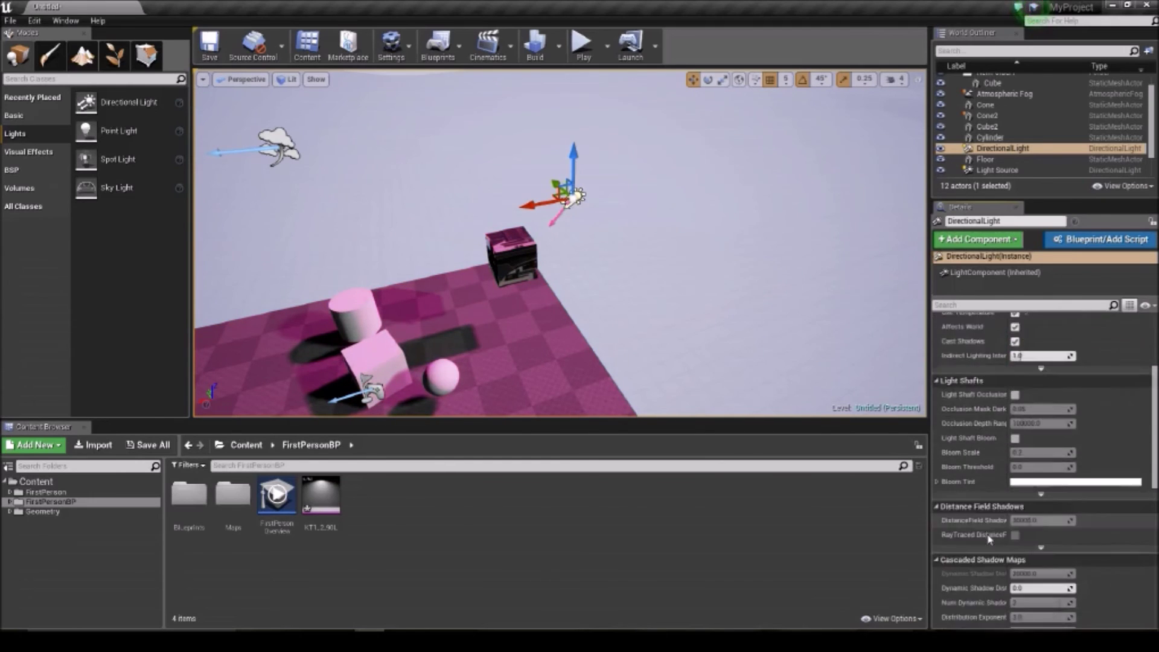
pyautogui.scroll(-3, 989, 555)
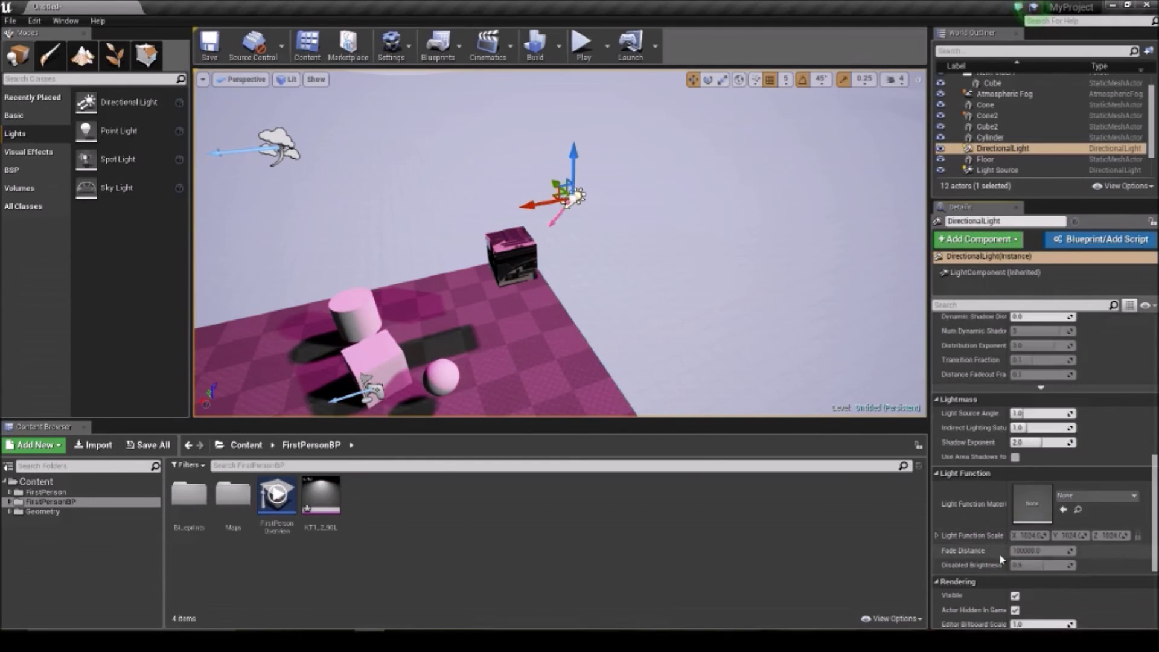
pyautogui.scroll(-2, 1003, 555)
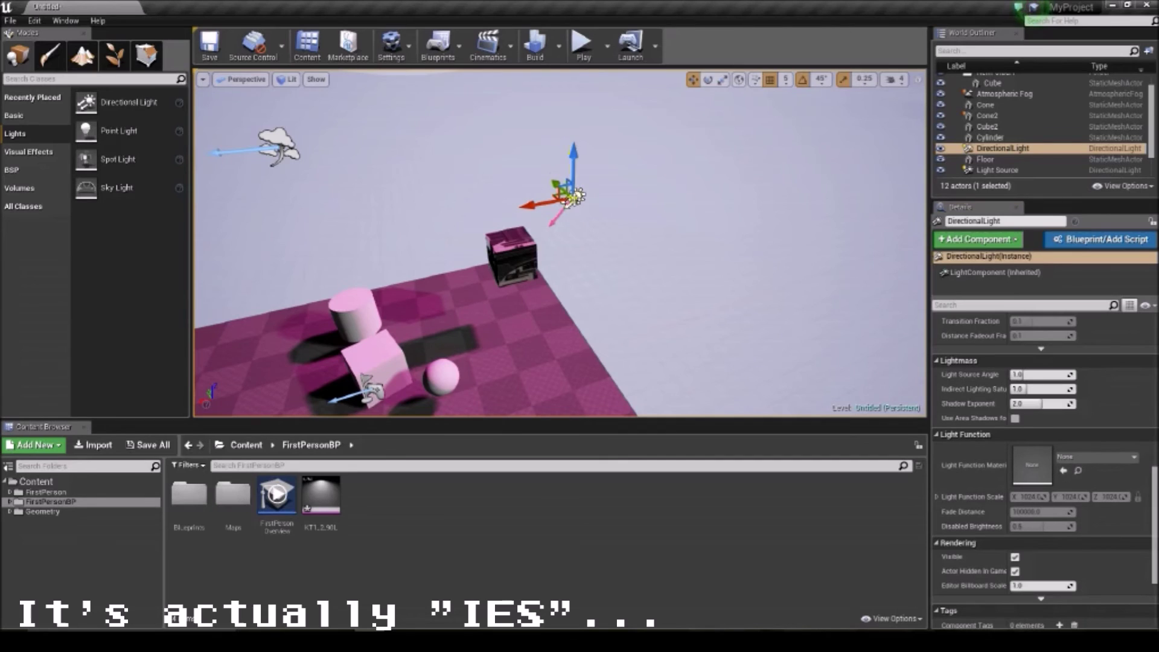
# - Delete the directional light and place a point light beside the sphere, raised to a height of 160 cm
pyautogui.press('Delete')
pyautogui.moveTo(107, 138); pyautogui.dragTo(500, 365)
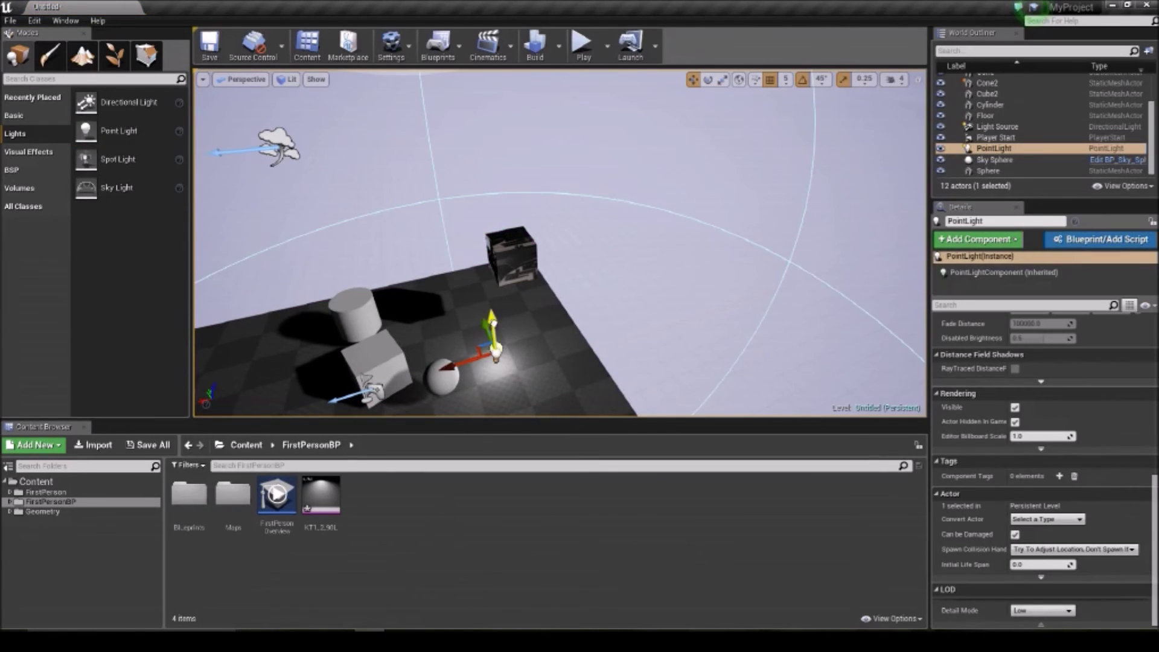
pyautogui.moveTo(492, 322); pyautogui.dragTo(500, 291)
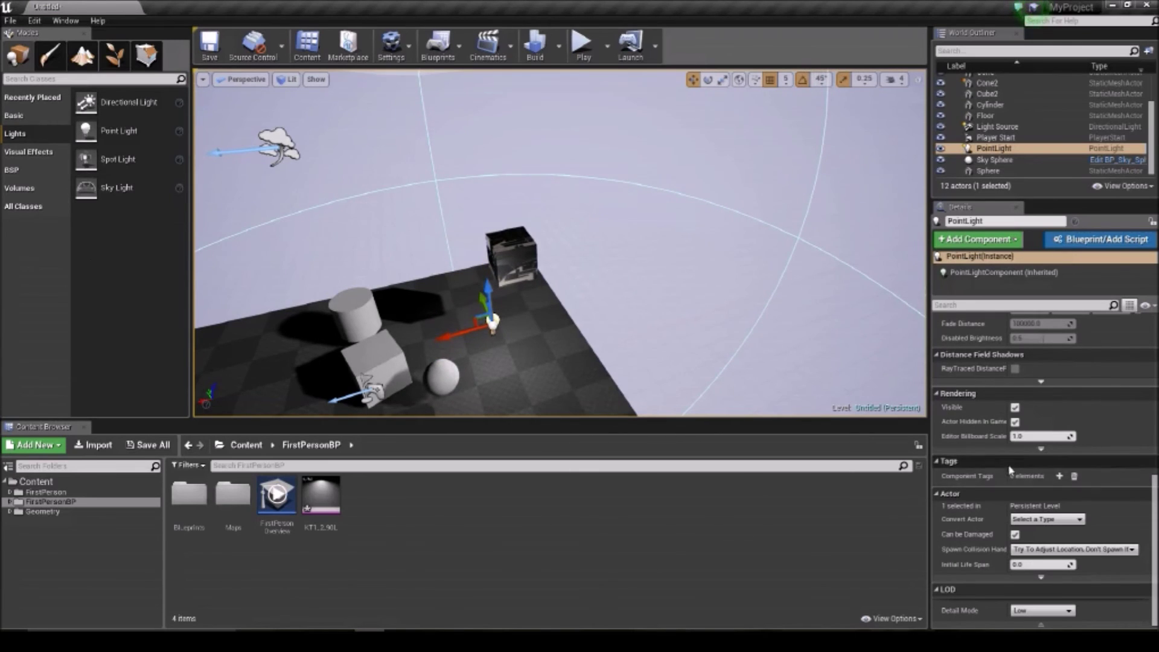
# - Reduce the point light's attenuation radius to about 486
pyautogui.scroll(4, 1011, 464)
pyautogui.scroll(8, 1016, 466)
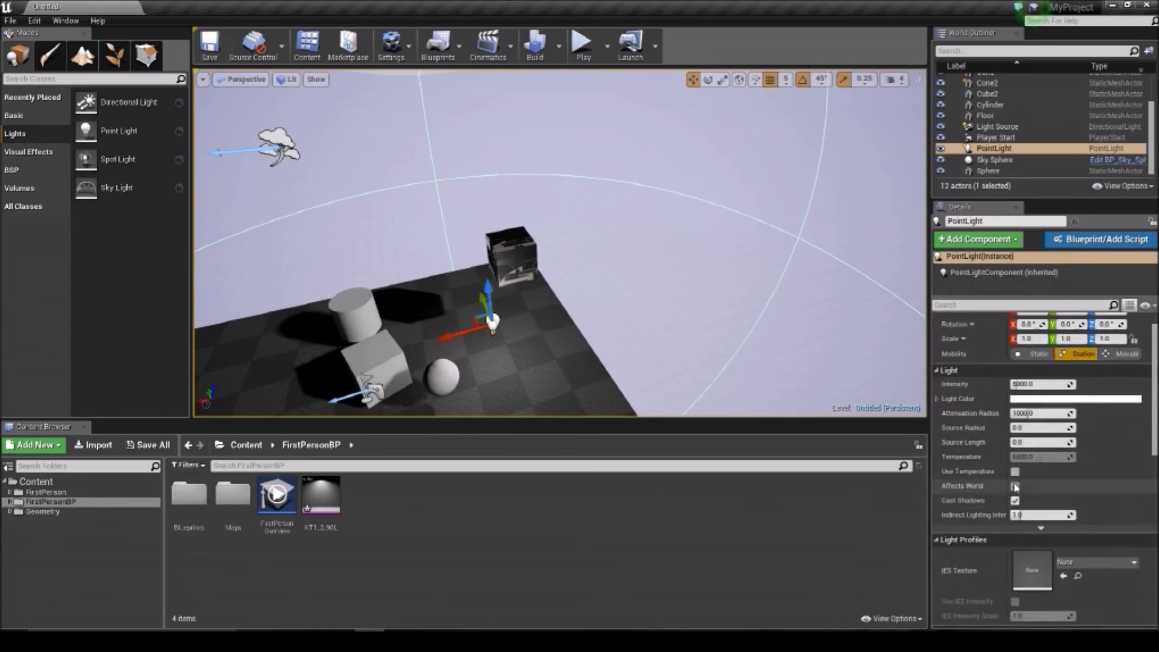
pyautogui.moveTo(1024, 435)
pyautogui.mouseDown()
pyautogui.moveTo(1056, 437)
pyautogui.moveTo(1026, 437)
pyautogui.mouseUp()
pyautogui.moveTo(603, 374)
pyautogui.mouseDown(button='right')
pyautogui.moveTo(567, 383)
pyautogui.moveTo(610, 365)
pyautogui.mouseUp(button='right')
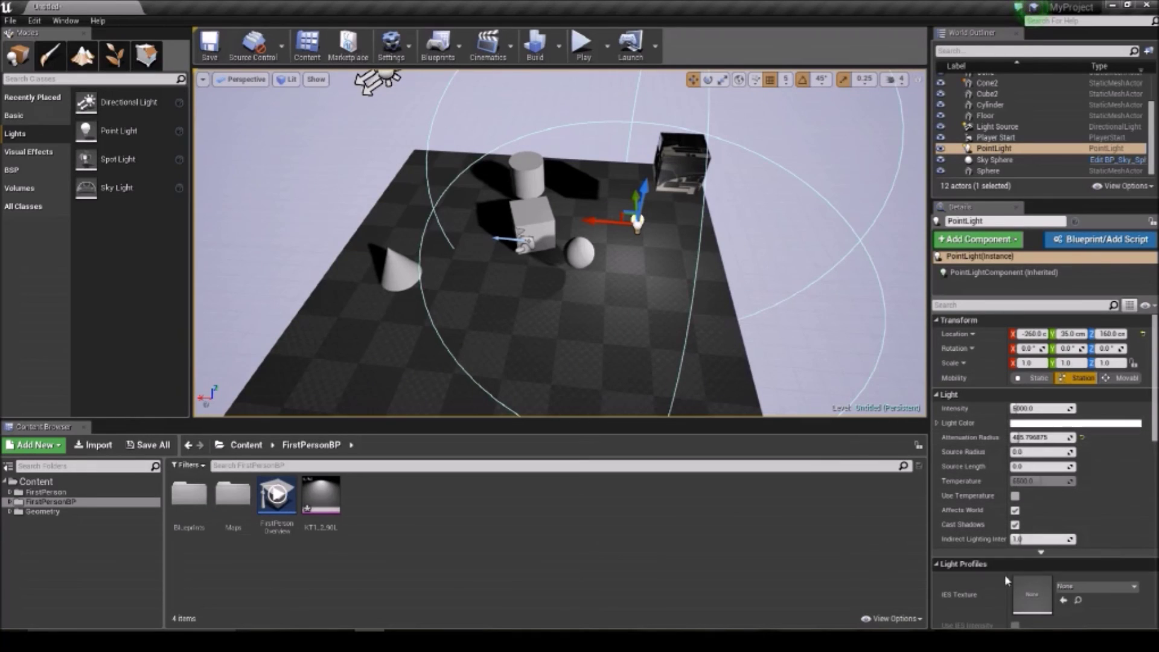
# - Assign KT1_2_90L as the point light's IES texture and rotate the light to -90° about Y so it shines downward
pyautogui.moveTo(322, 504); pyautogui.dragTo(859, 611)
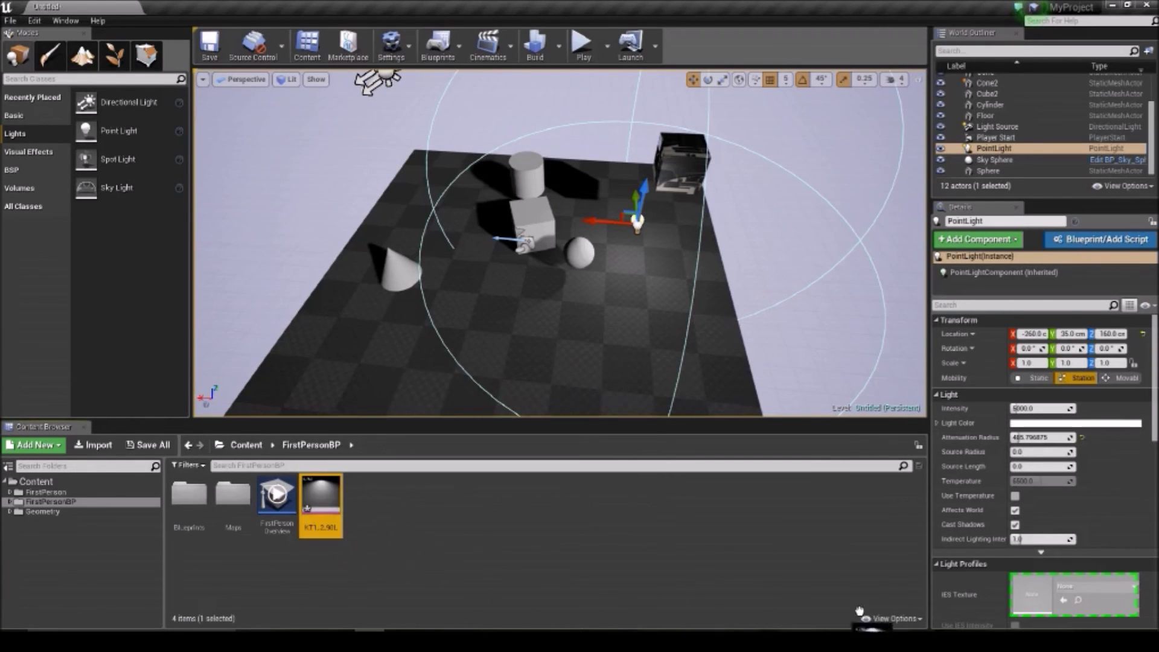
pyautogui.moveTo(1013, 598); pyautogui.dragTo(1014, 597)
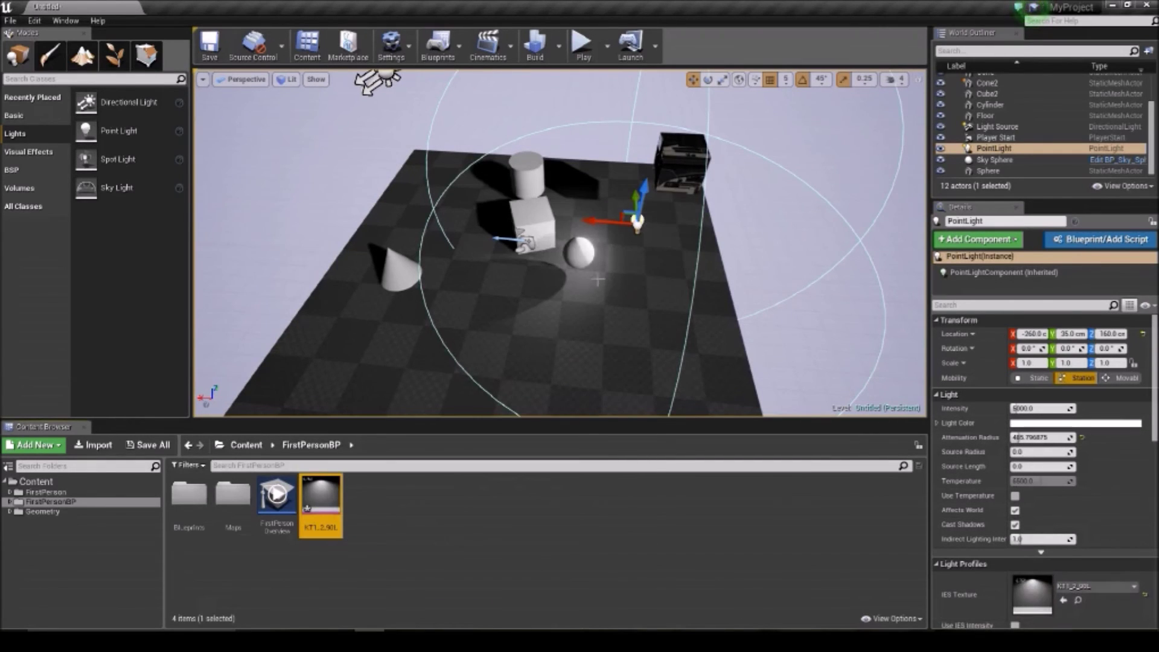
pyautogui.click(707, 79)
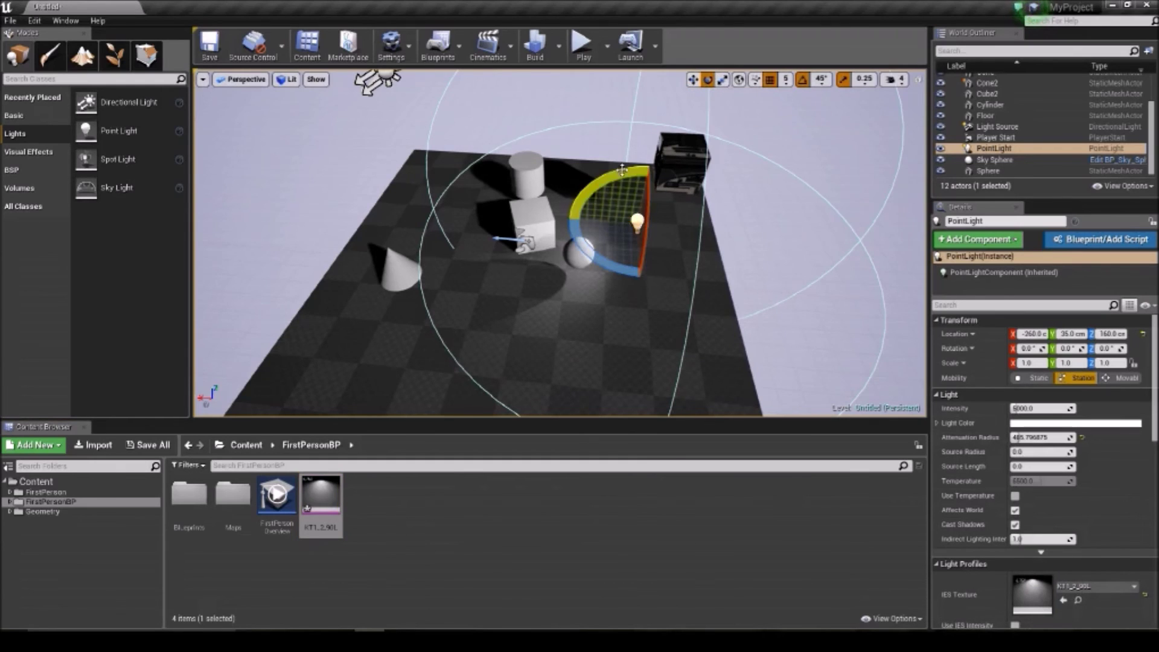
pyautogui.moveTo(564, 218); pyautogui.dragTo(628, 266)
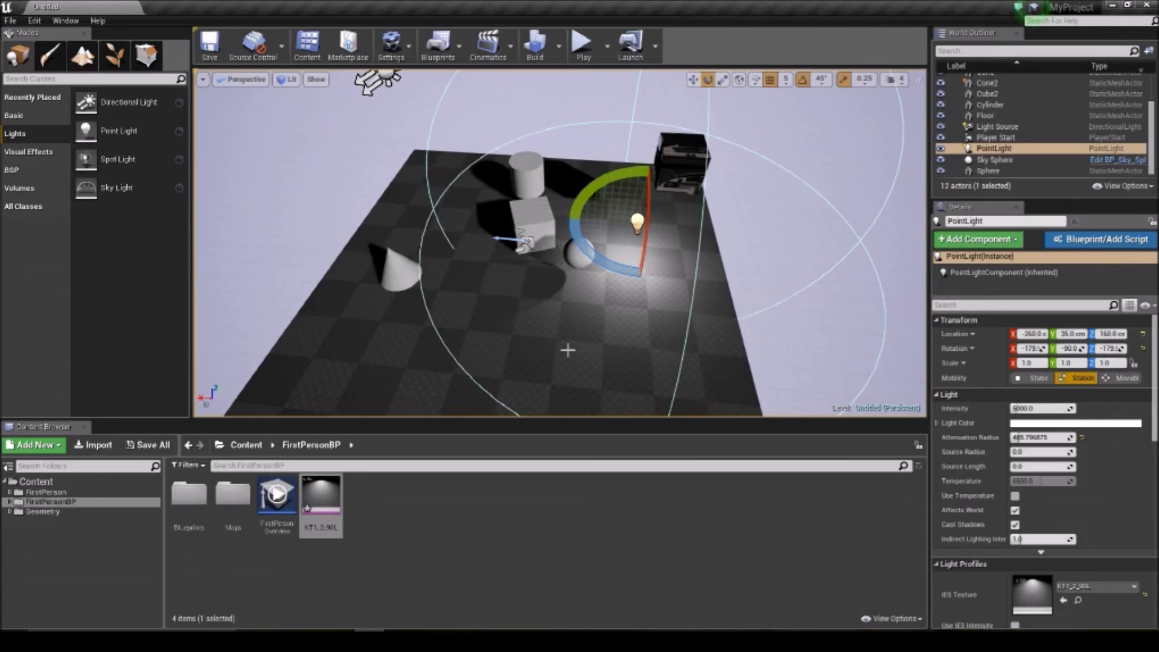
# - Toggle the point light's Use IES Intensity option on and off to compare, leaving it enabled
pyautogui.scroll(-2, 1008, 531)
pyautogui.click(1015, 587)
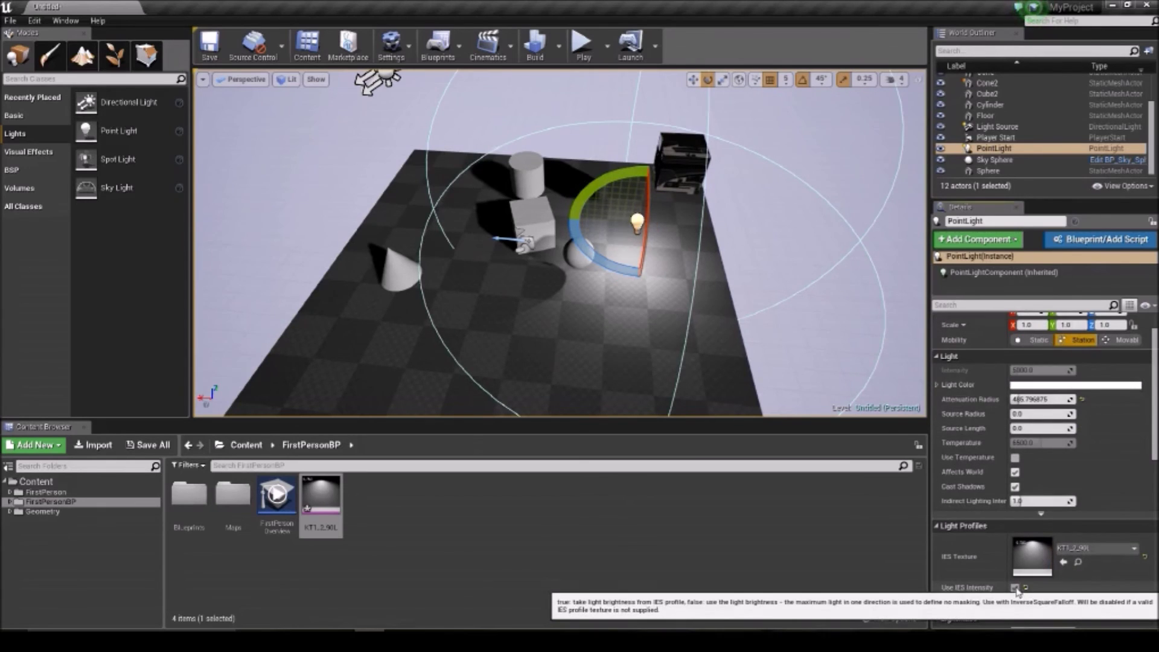
pyautogui.click(1015, 587)
pyautogui.click(1015, 587)
pyautogui.click(1015, 587)
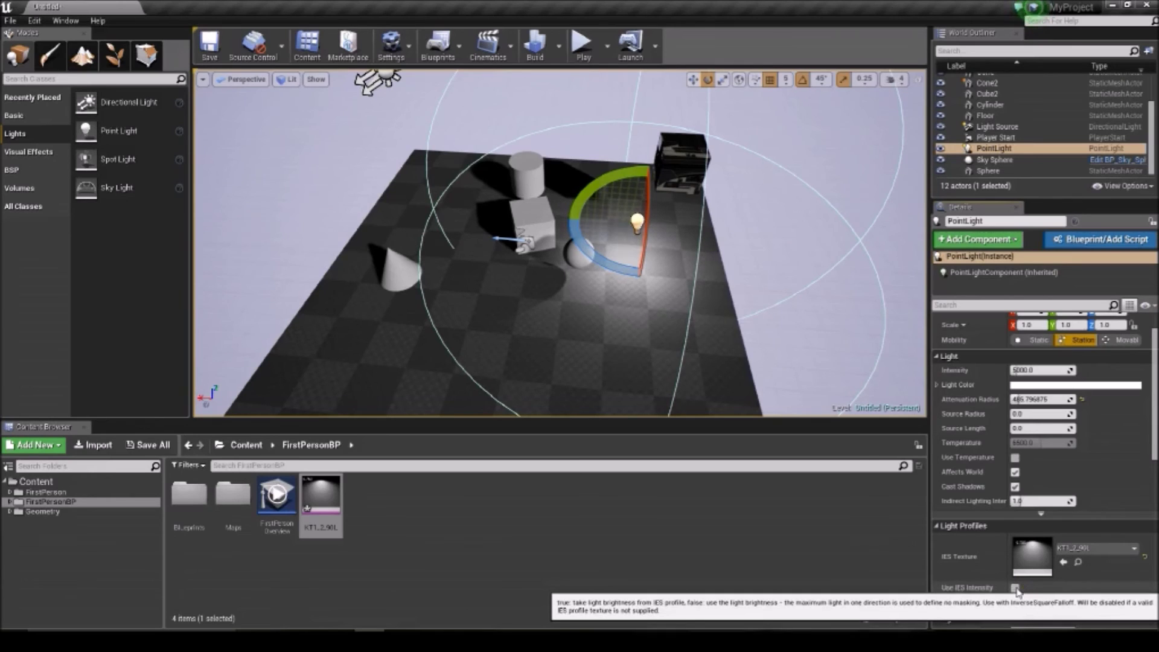
pyautogui.click(1015, 587)
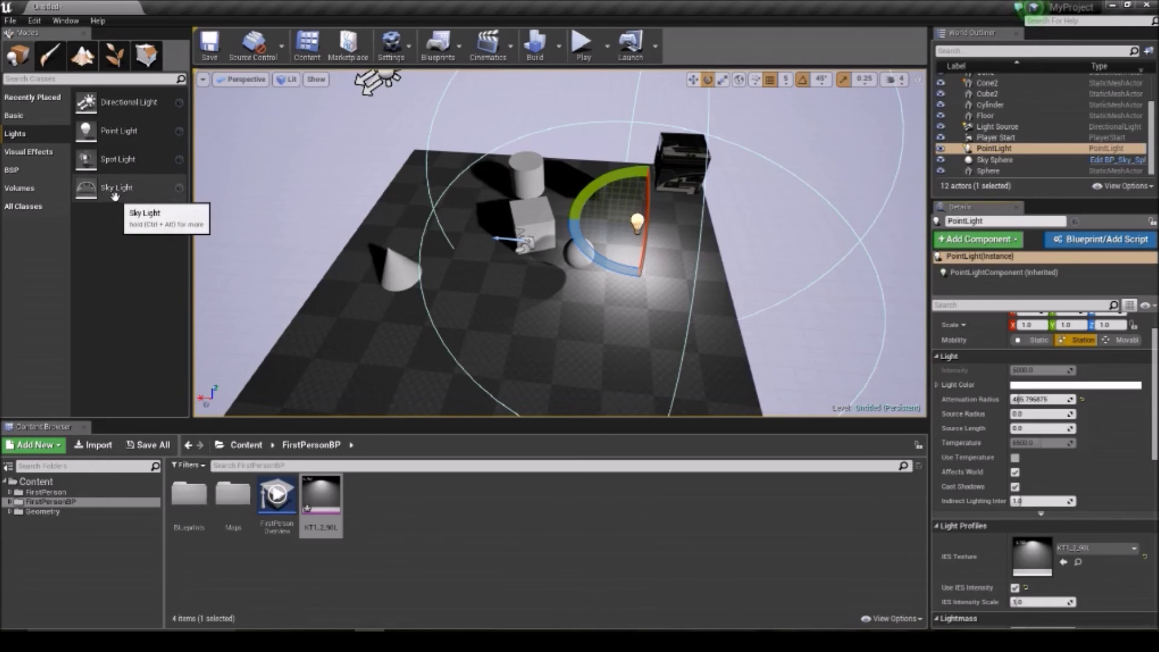
# - Try out a sky light placed on the floor near the cone and delete it
pyautogui.moveTo(106, 189); pyautogui.dragTo(459, 289)
pyautogui.scroll(2, 1067, 383)
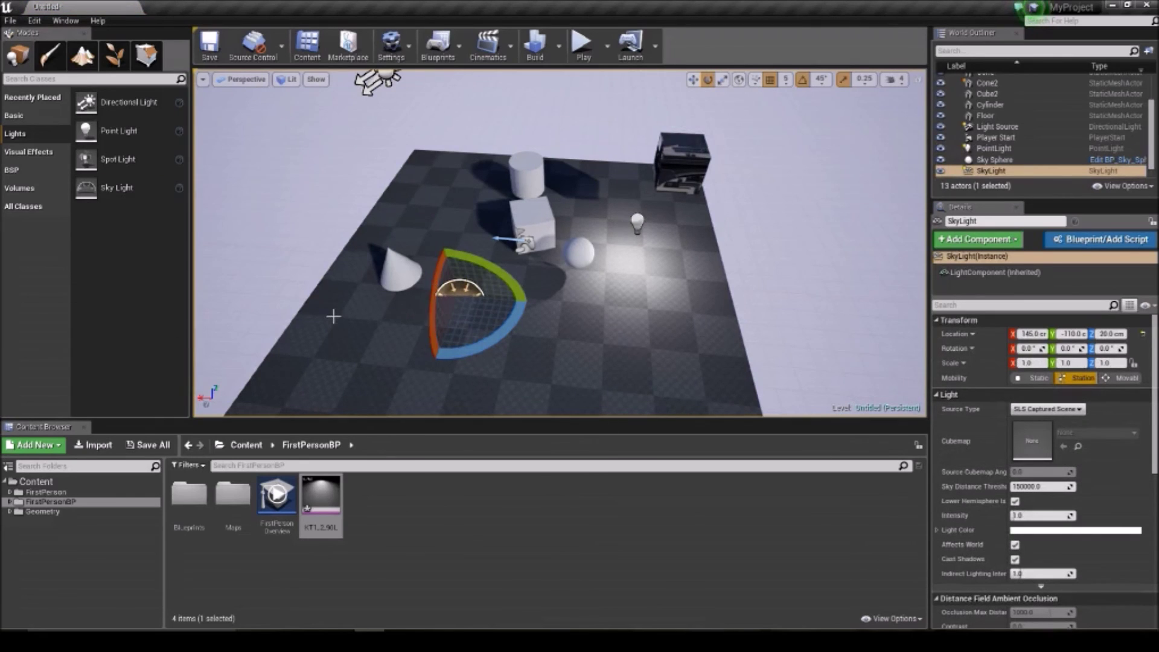
pyautogui.press('Delete')
# - Add a spot light positioned above the shapes at X 0, Y -90, Z 470 cm, and set its intensity to 100000
pyautogui.moveTo(102, 159); pyautogui.dragTo(341, 275)
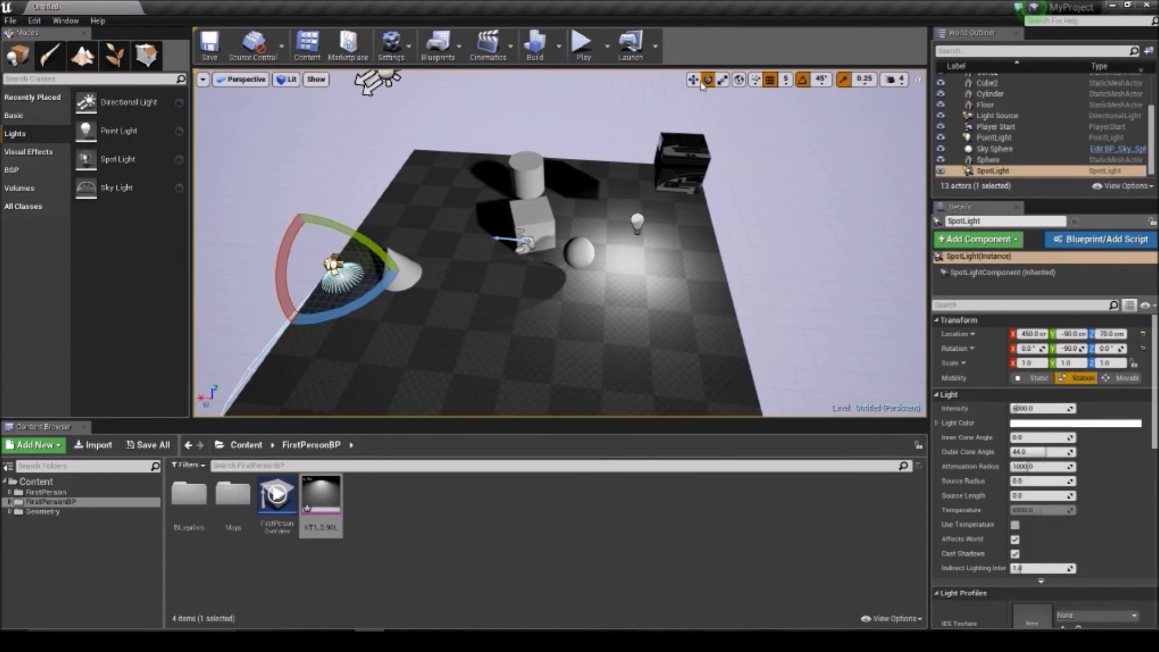
pyautogui.press('w')
pyautogui.moveTo(310, 234); pyautogui.dragTo(472, 115)
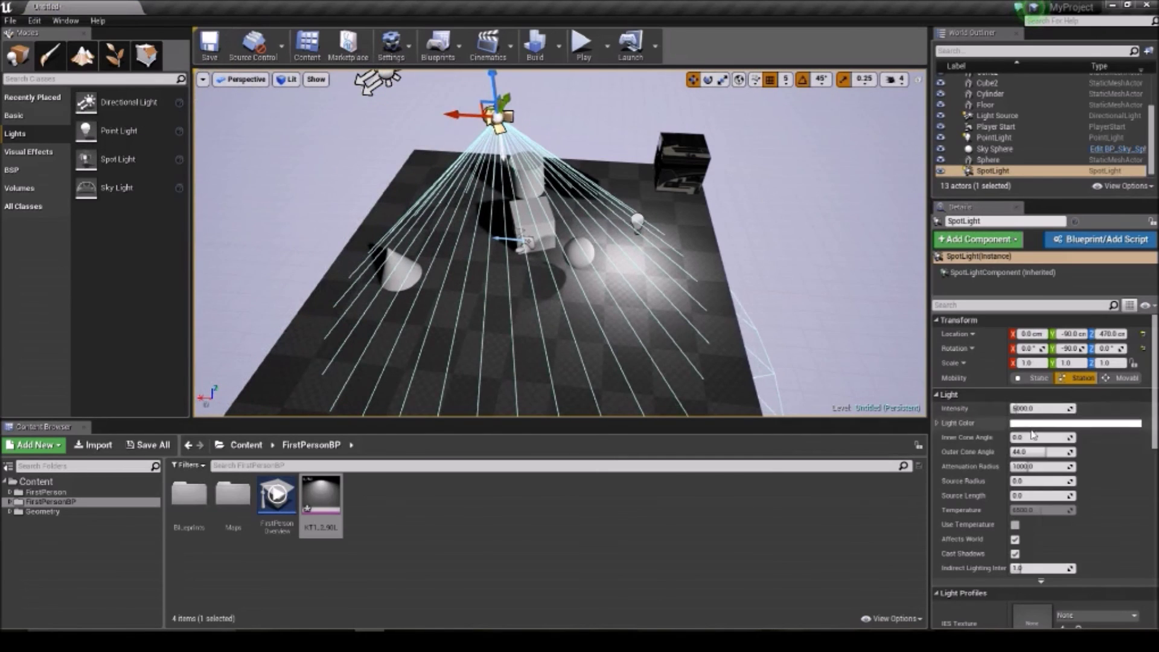
pyautogui.moveTo(1026, 407); pyautogui.dragTo(1075, 408)
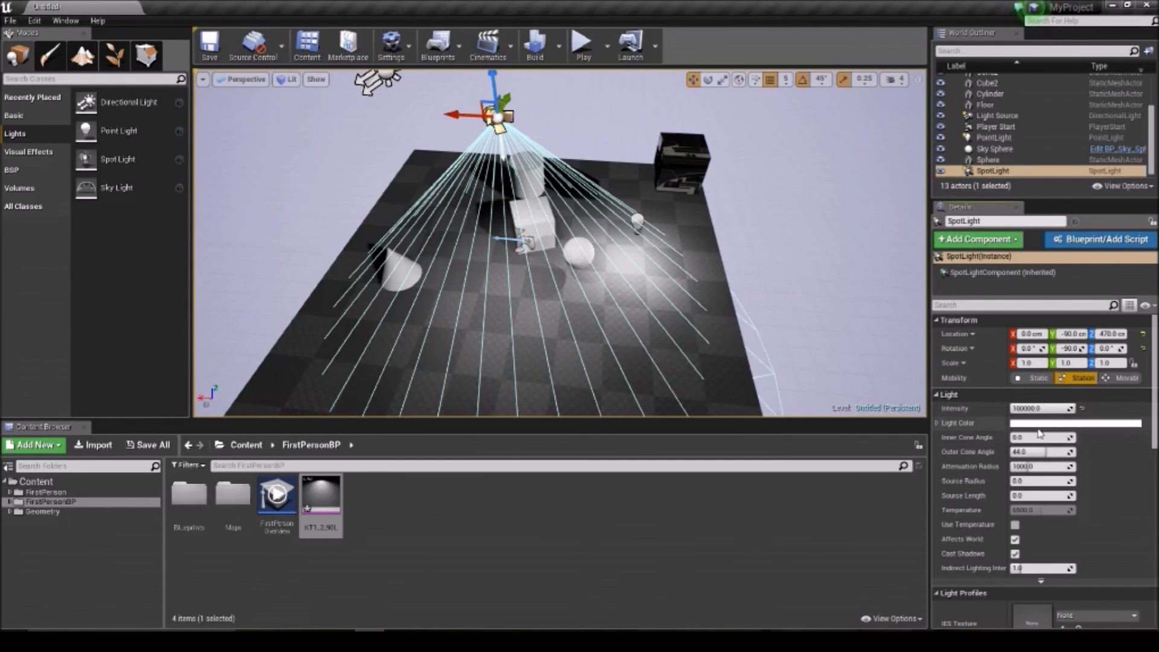
# - Set the spot light's Light Color to orange with RGB values 1.0, 0.452 and 0.078
pyautogui.click(1074, 423)
pyautogui.click(986, 481)
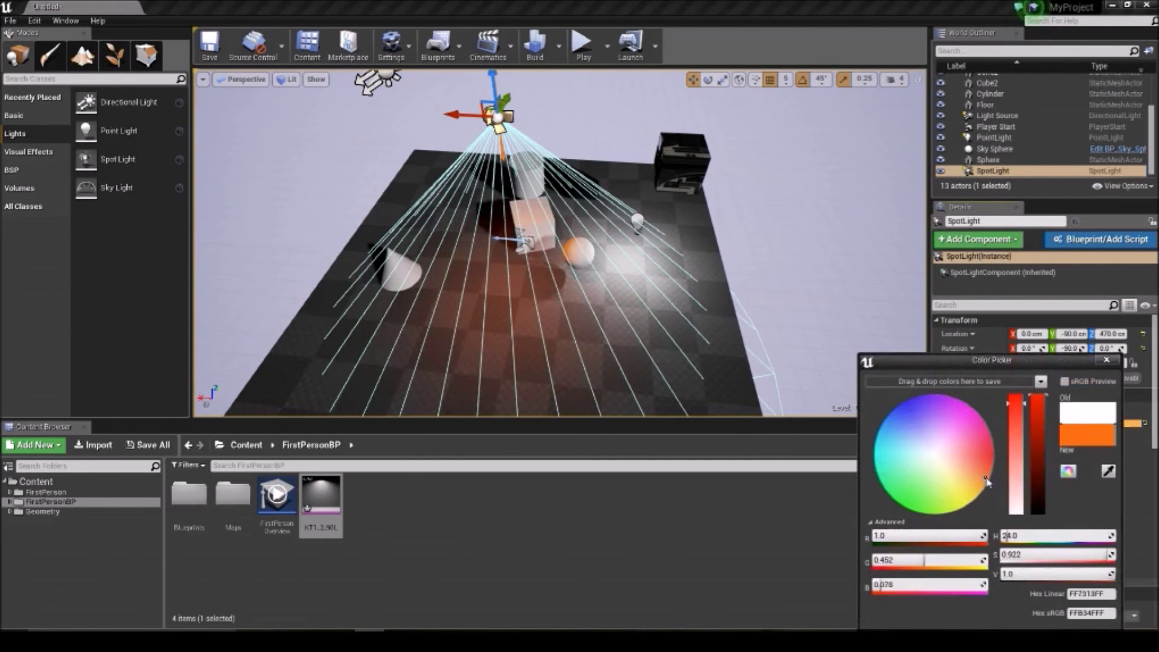
pyautogui.click(1106, 360)
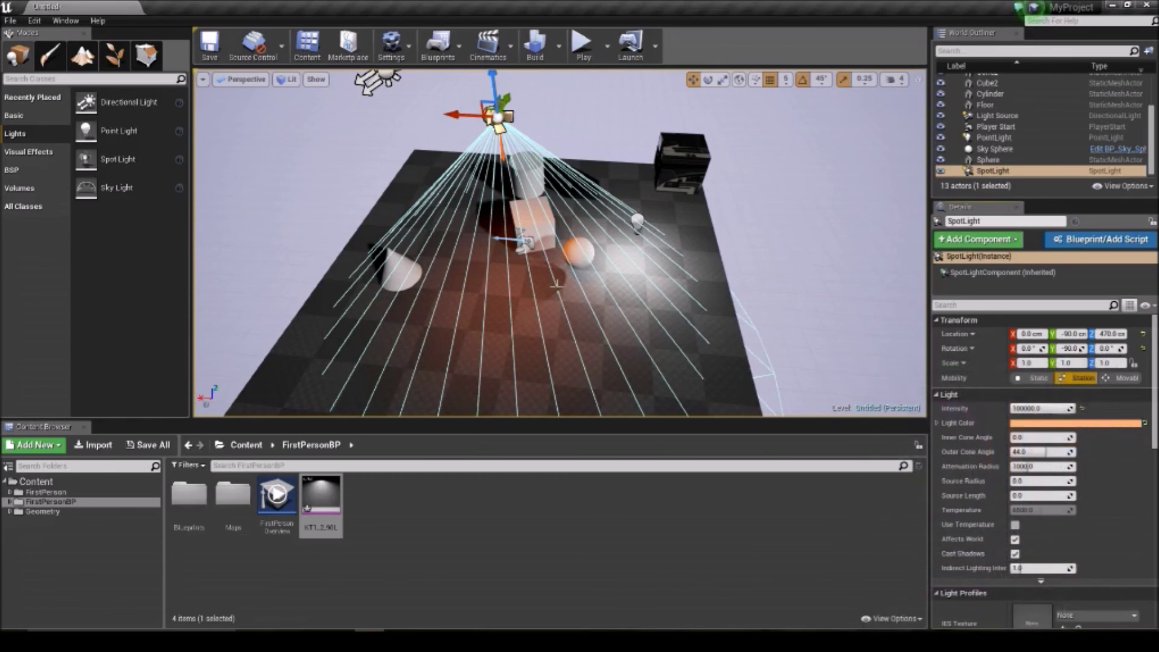
pyautogui.scroll(-3, 980, 546)
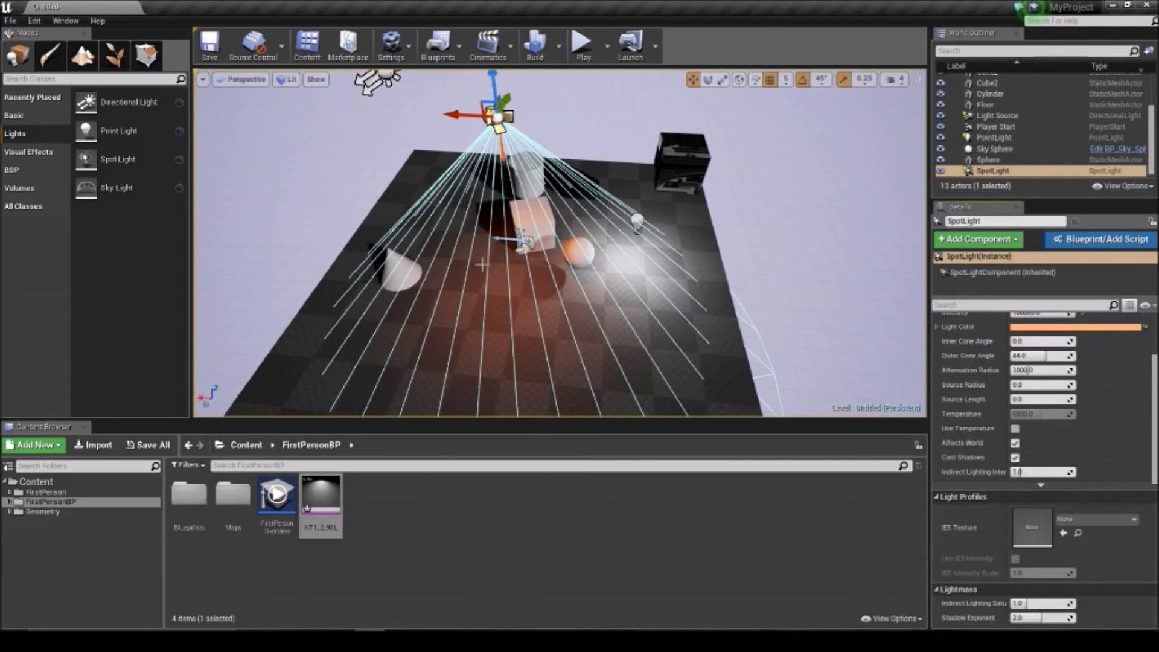
# - Delete the spot light from above the shapes
pyautogui.press('Delete')
pyautogui.moveTo(631, 221); pyautogui.dragTo(521, 315, button='right')
pyautogui.press('s')
pyautogui.press('w')
pyautogui.press('s')
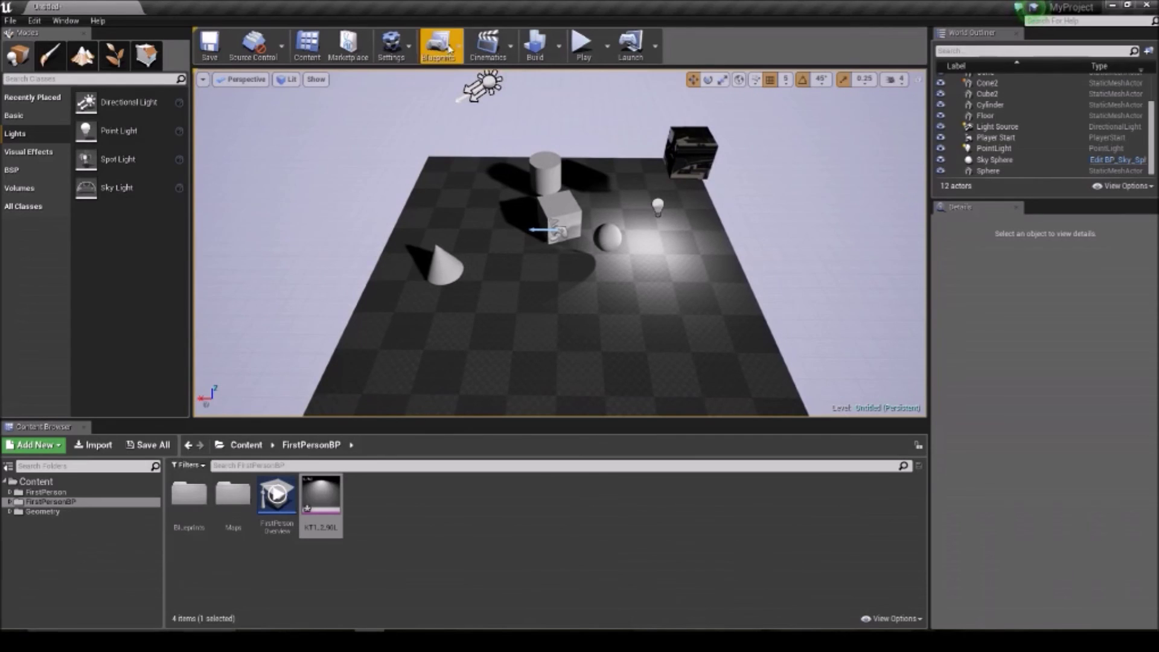
# - Play the level in the viewport and fire several projectiles while walking among the shapes
pyautogui.click(558, 46)
pyautogui.click(582, 46)
pyautogui.click(559, 242)
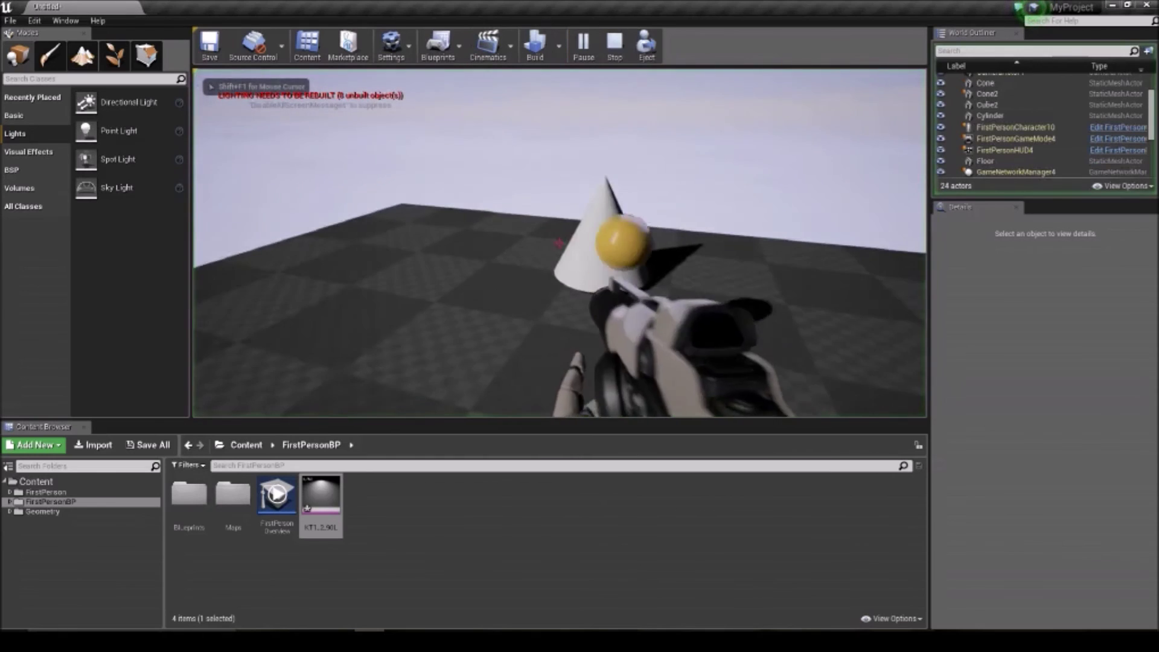
pyautogui.press('w')
pyautogui.click(559, 243)
pyautogui.click(559, 243)
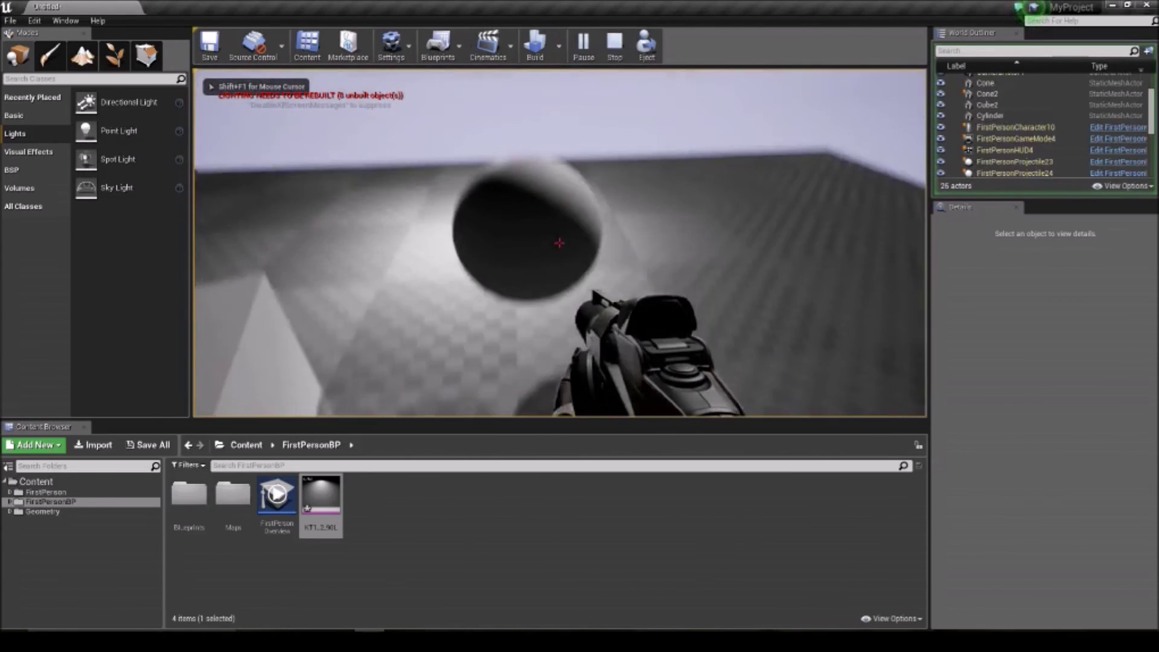
# - Jump across the shapes, walk off the floor's edge, fire a shot while falling, and stop the play session
pyautogui.press('space')
pyautogui.press('w')
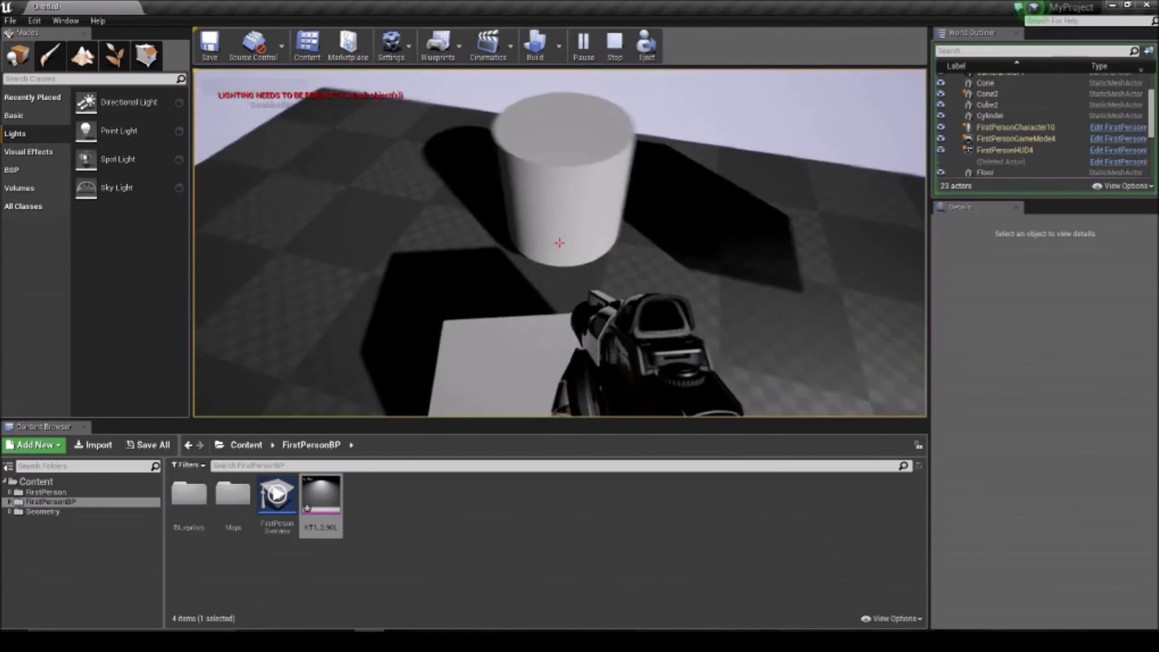
pyautogui.press('space')
pyautogui.press('w')
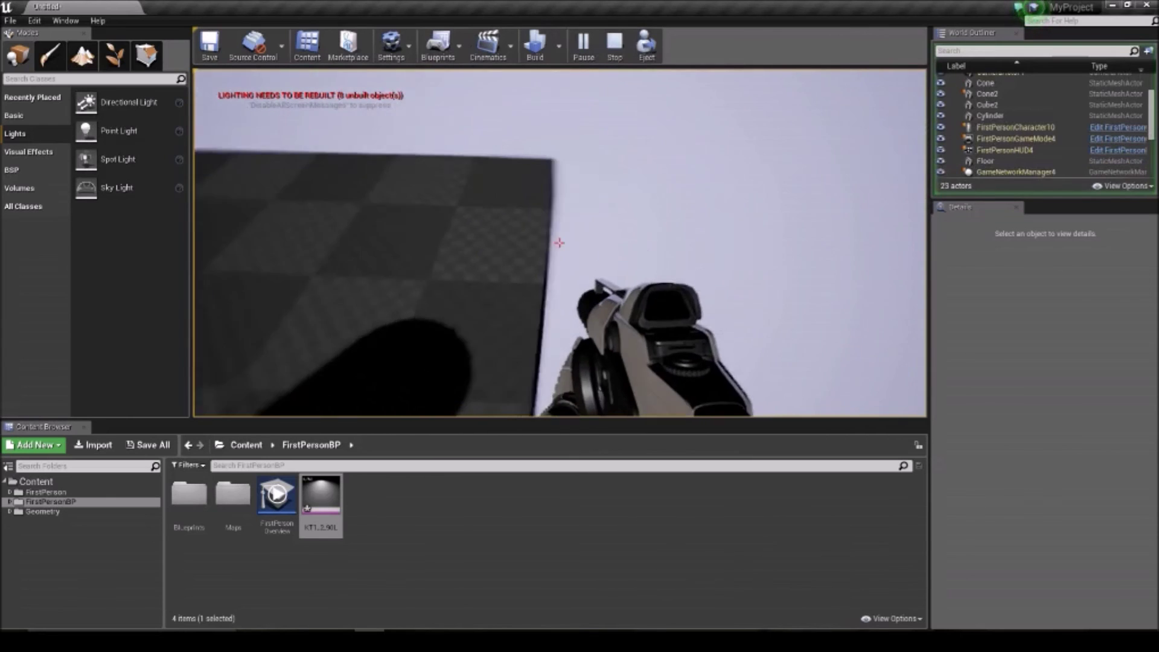
pyautogui.press('w')
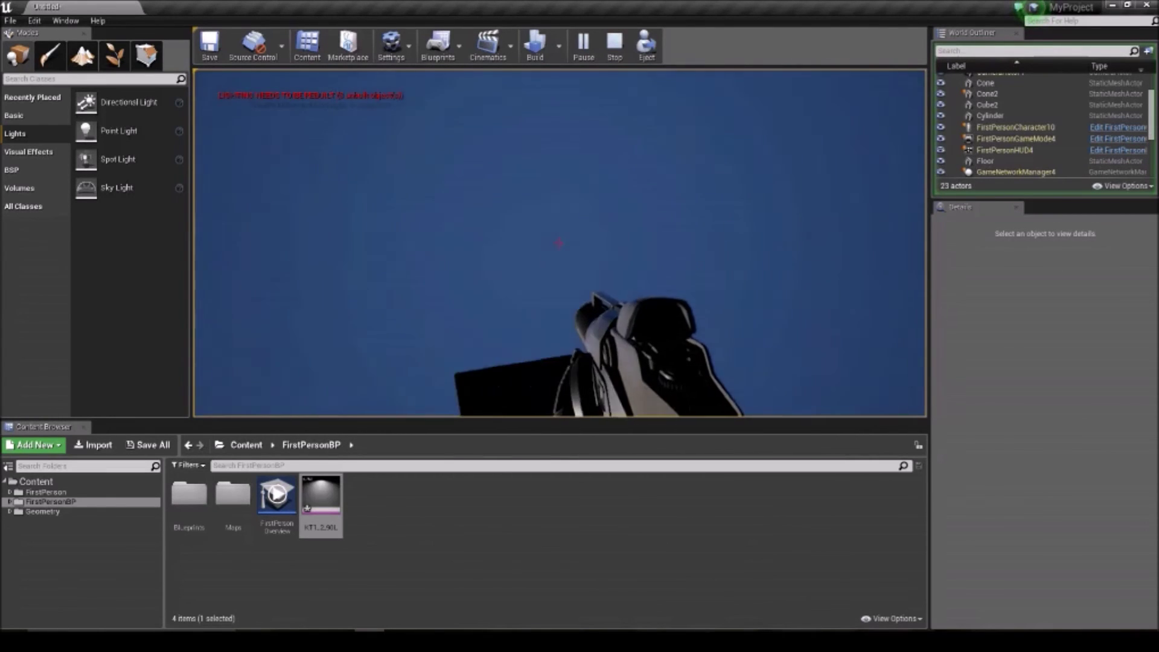
pyautogui.click(558, 242)
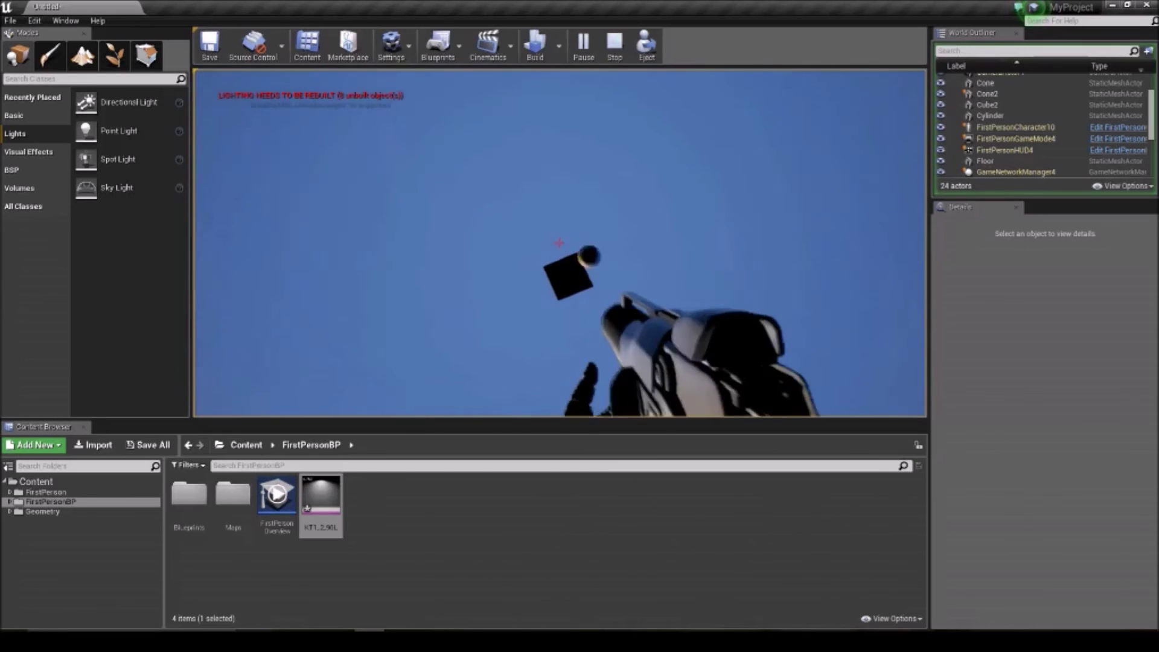
pyautogui.press('Escape')
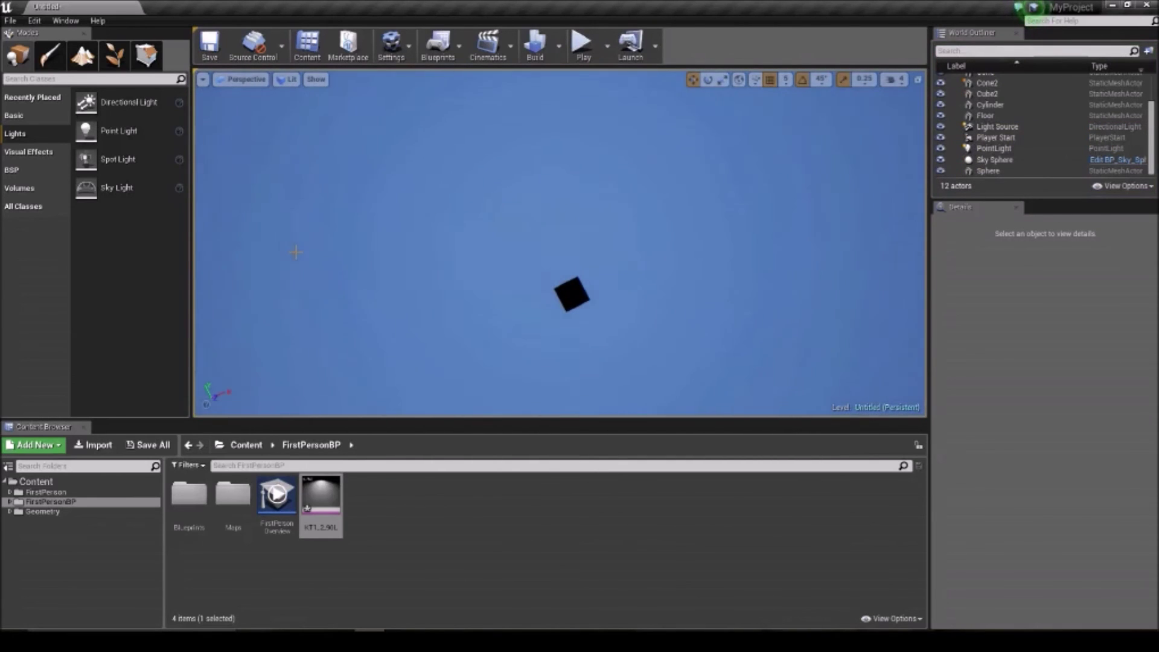
# - Select the floor, focus the viewport on it from the side, and move it slightly down along Z
pyautogui.moveTo(543, 339); pyautogui.dragTo(540, 414, button='right')
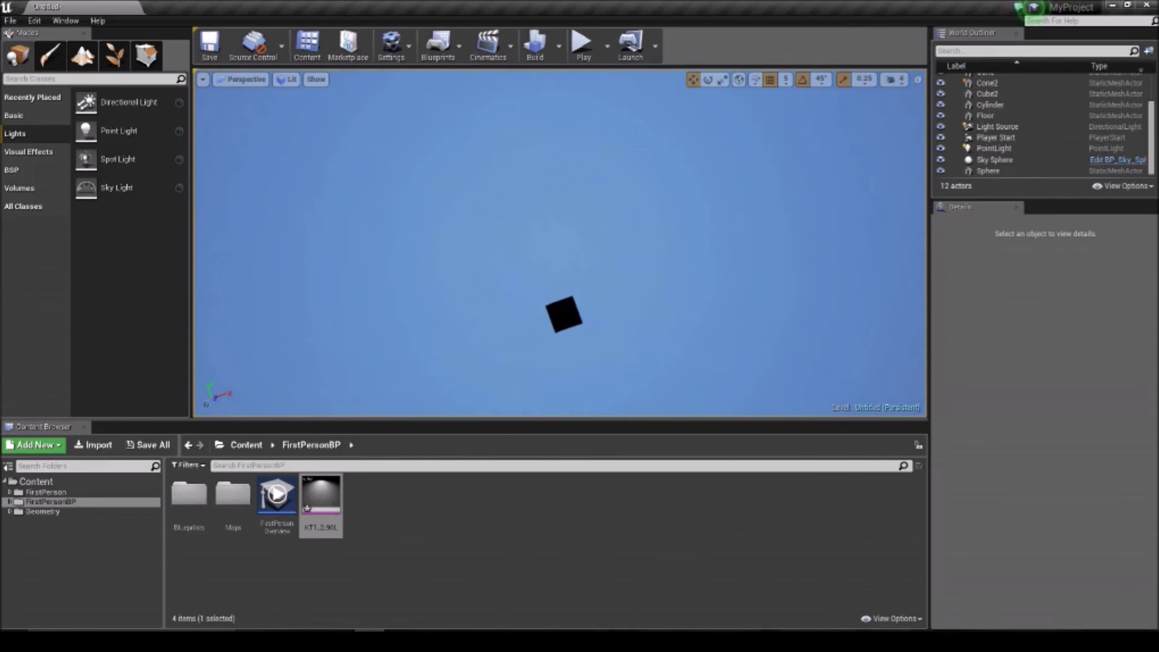
pyautogui.click(573, 273)
pyautogui.press('f')
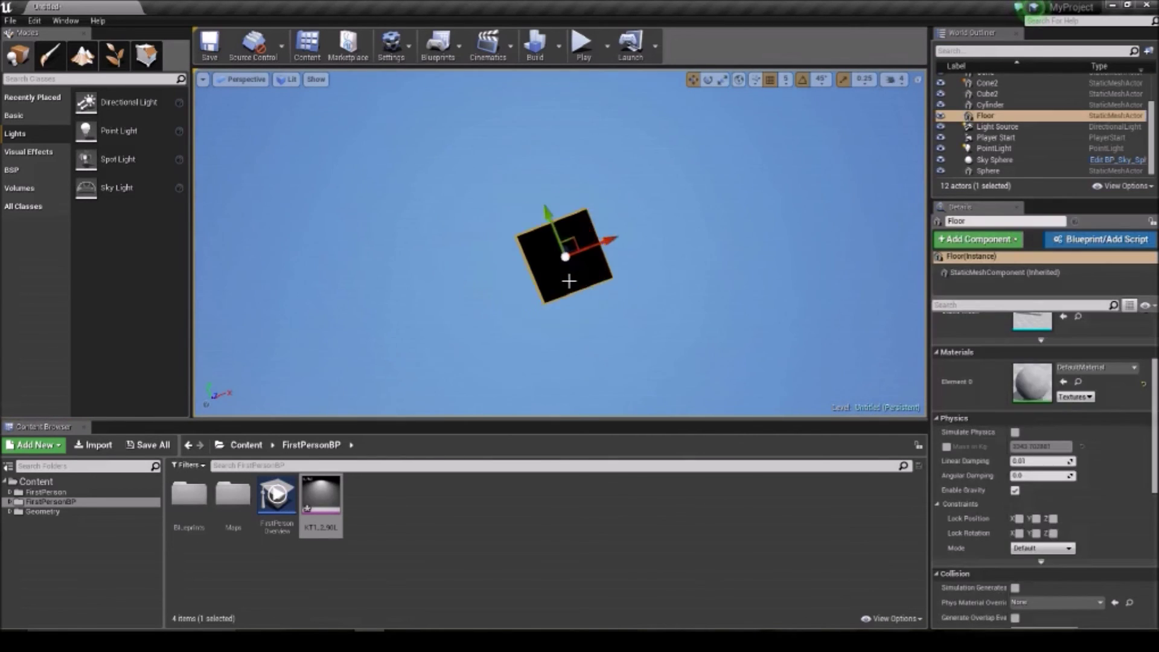
pyautogui.moveTo(556, 256); pyautogui.dragTo(513, 414, button='right')
pyautogui.press('f')
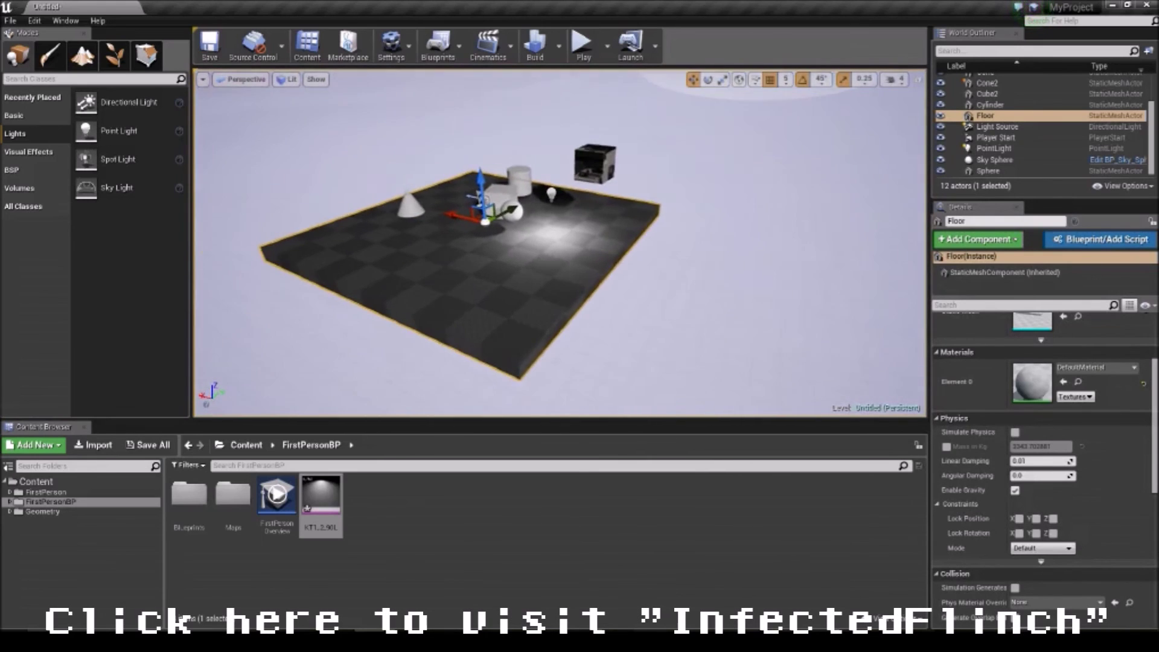
pyautogui.moveTo(560, 244); pyautogui.dragTo(673, 126, button='right')
pyautogui.press('f')
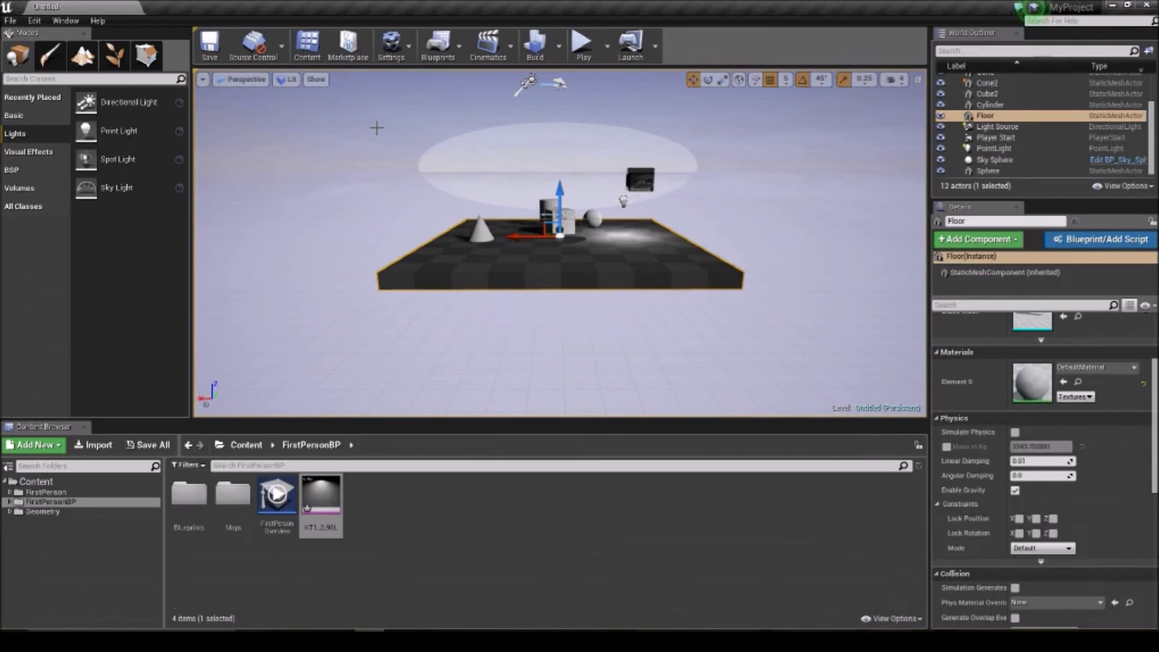
pyautogui.moveTo(560, 192)
pyautogui.mouseDown()
pyautogui.moveTo(560, 232)
pyautogui.moveTo(561, 179)
pyautogui.moveTo(560, 192)
pyautogui.mouseUp()
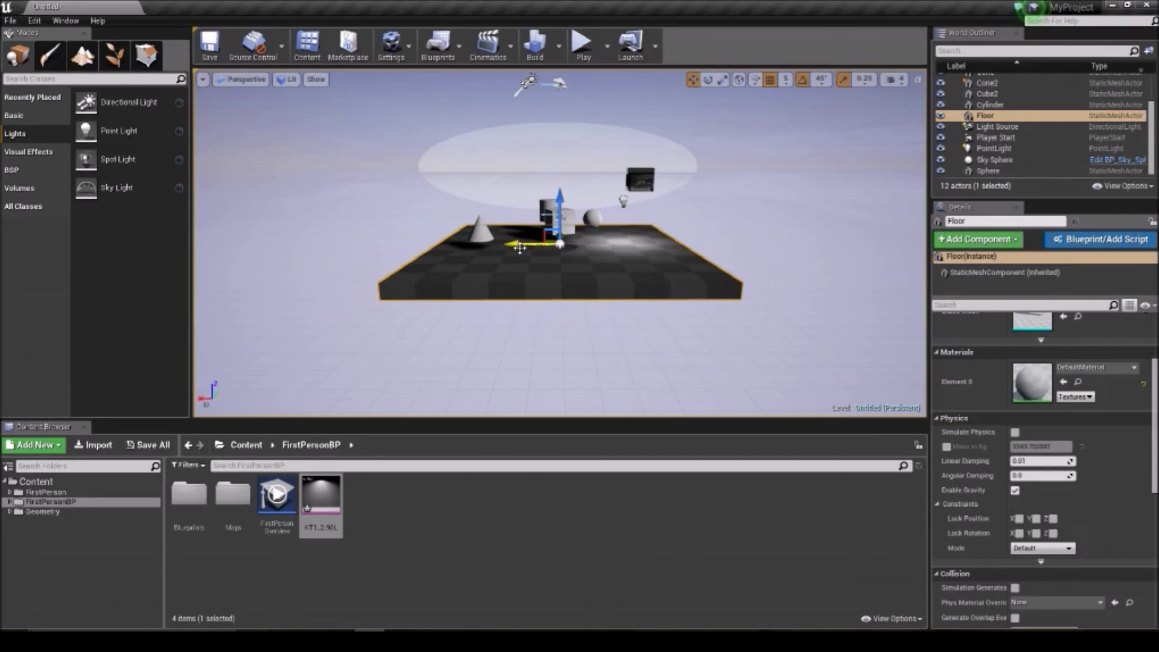